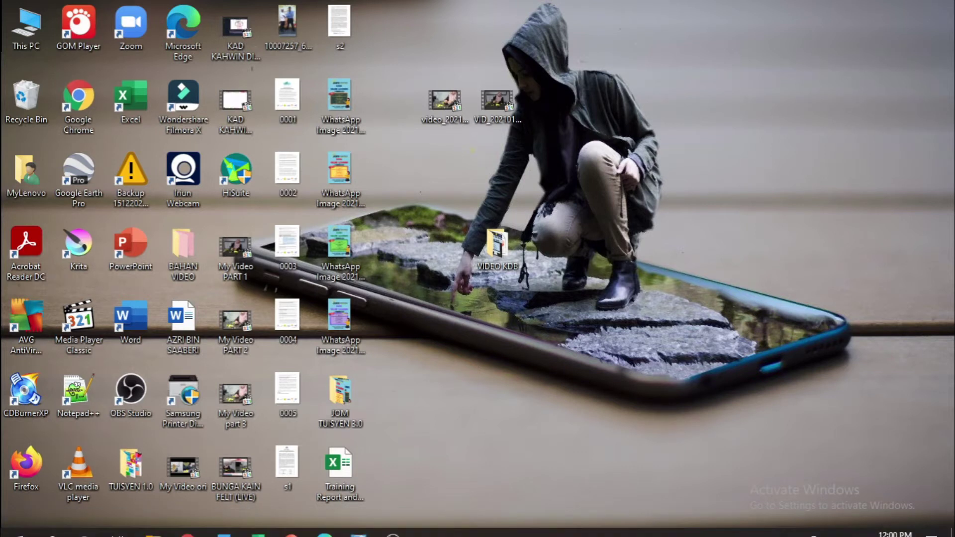
# Launch Krita (x64) from the Krita folder in the Start menu's app list.
pyautogui.click(3, 531)
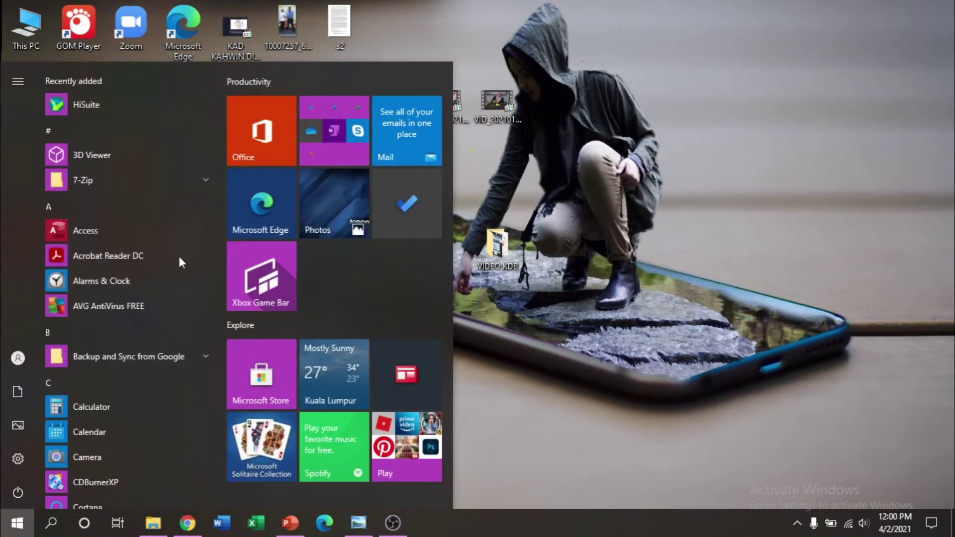
pyautogui.moveTo(219, 142)
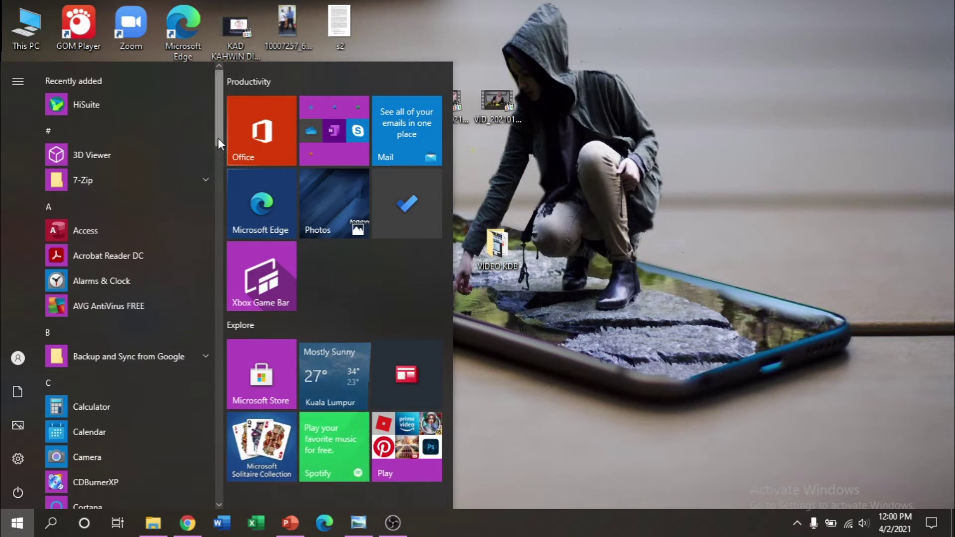
pyautogui.moveTo(218, 138); pyautogui.dragTo(216, 213)
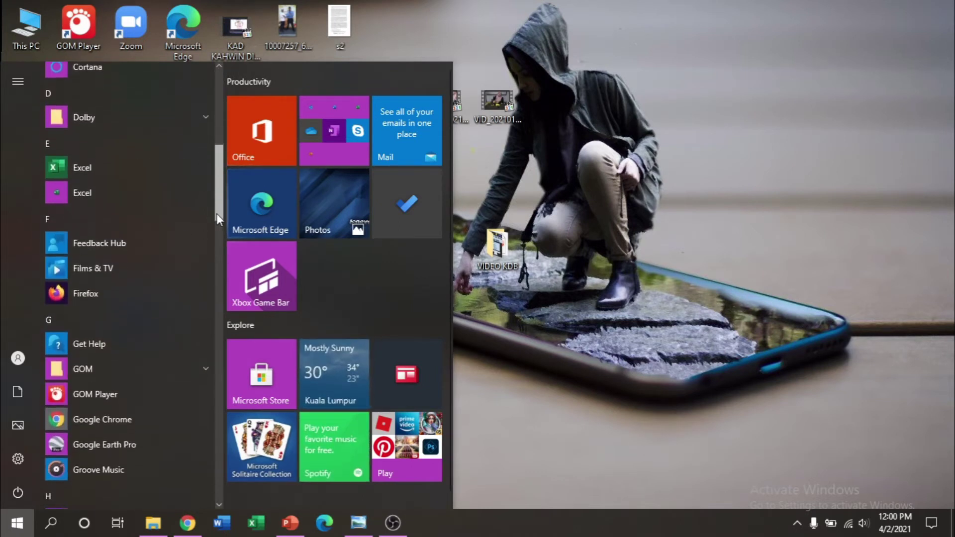
pyautogui.moveTo(217, 213); pyautogui.dragTo(213, 258)
pyautogui.click(107, 382)
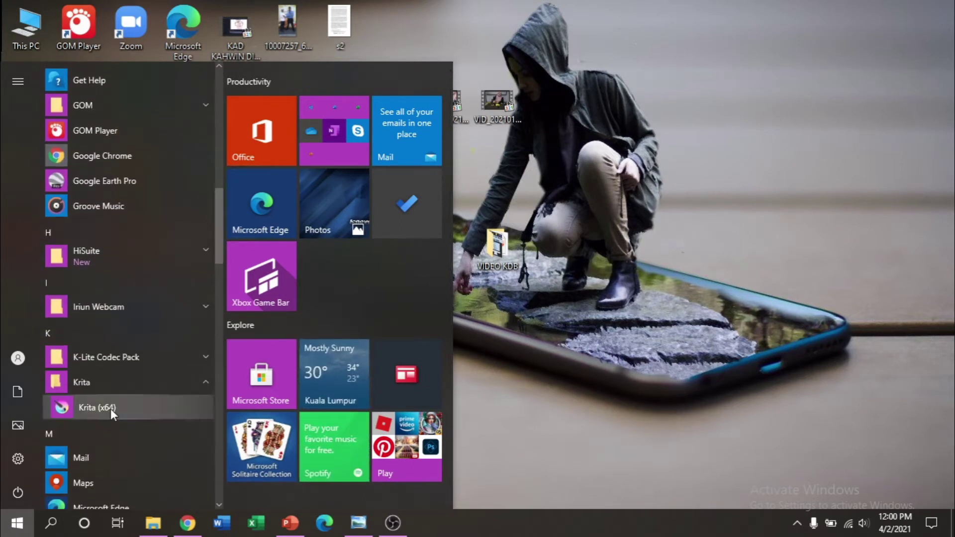
pyautogui.click(110, 408)
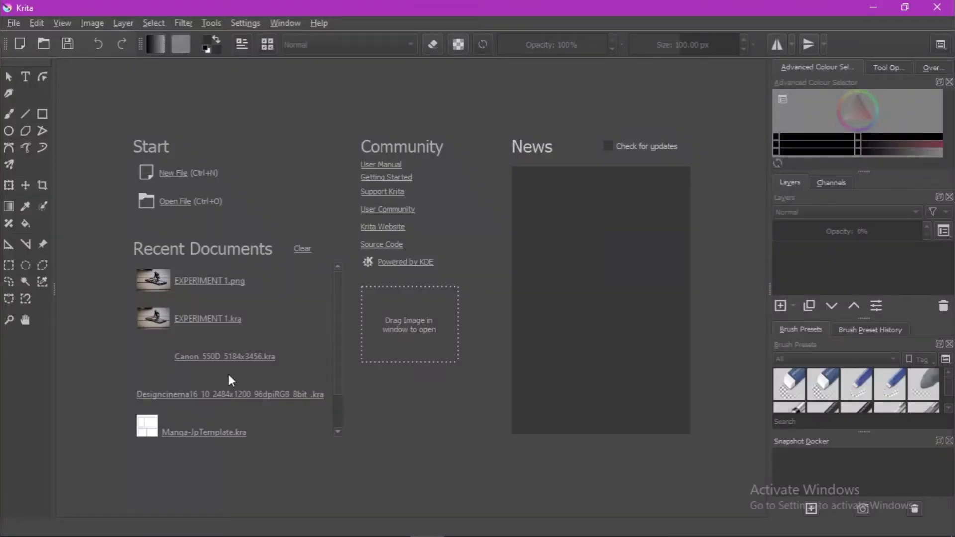
# Create a new 5184×3456 Canon 550D document and delete the extra layer, keeping only background.
pyautogui.click(176, 171)
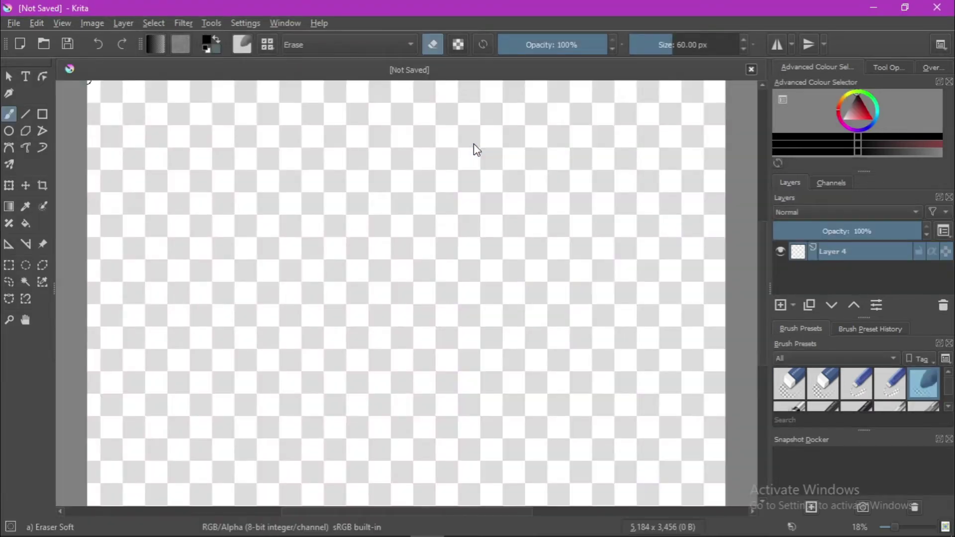
pyautogui.click(942, 307)
pyautogui.write('background')
pyautogui.moveTo(276, 370); pyautogui.dragTo(155, 386)
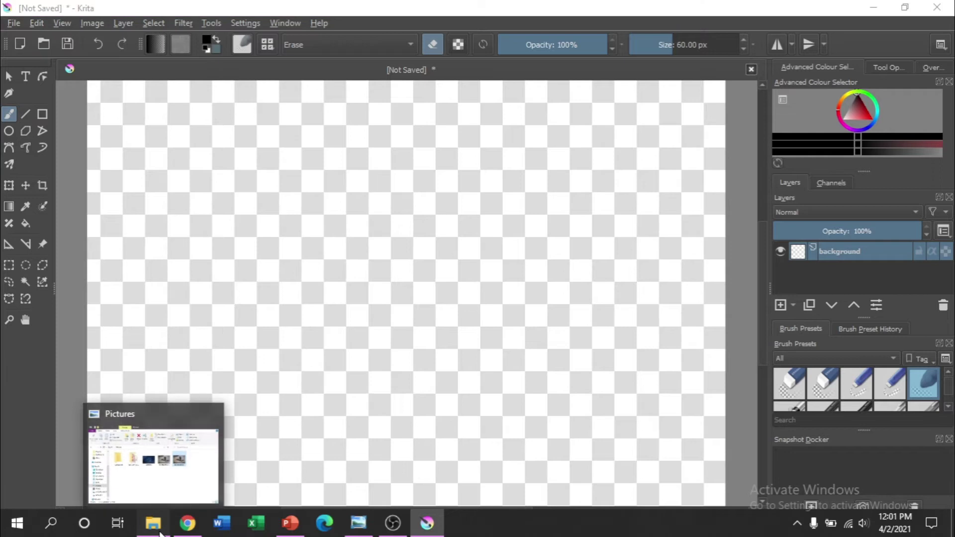
# From File Explorer's Downloads, insert the phone-on-table photo into Krita as a new layer.
pyautogui.click(153, 523)
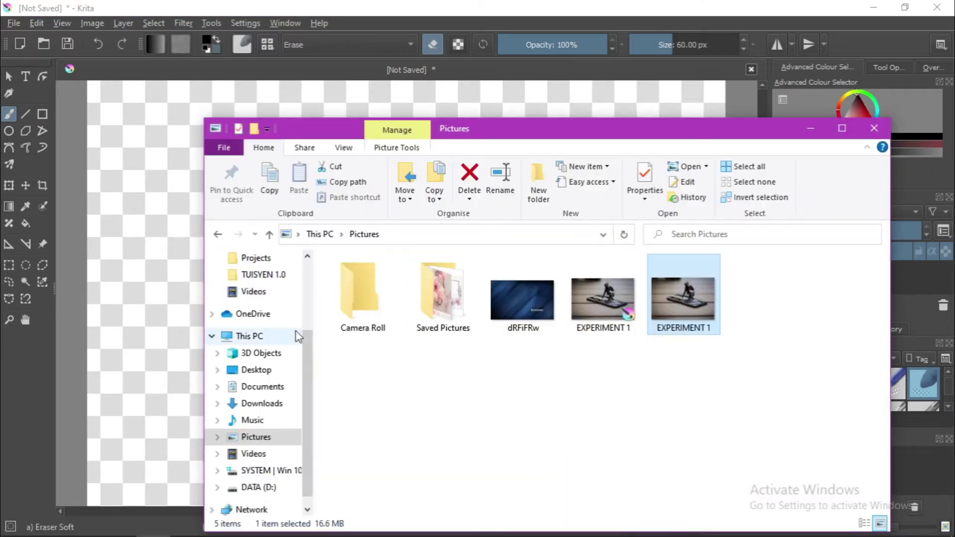
pyautogui.scroll(3, 299, 335)
pyautogui.click(278, 302)
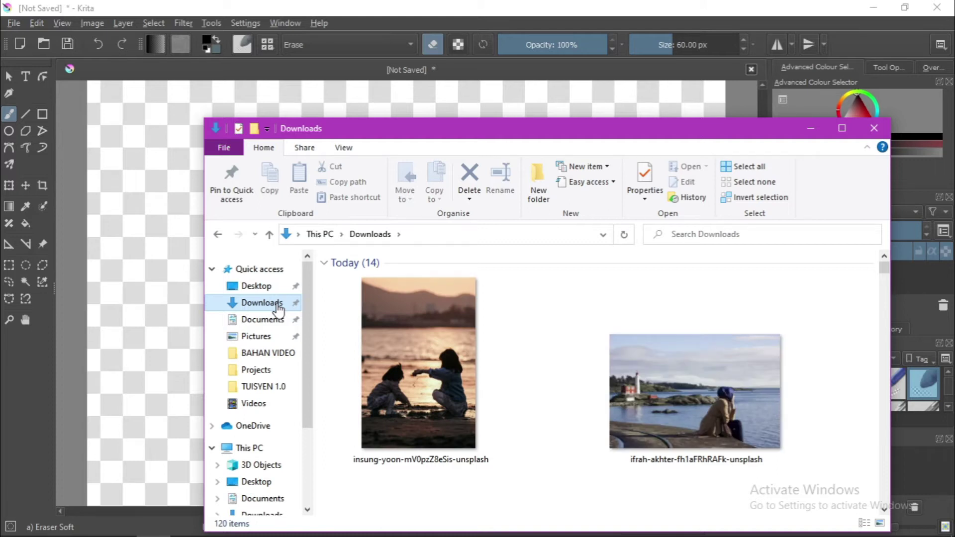
pyautogui.moveTo(379, 137); pyautogui.dragTo(631, 159)
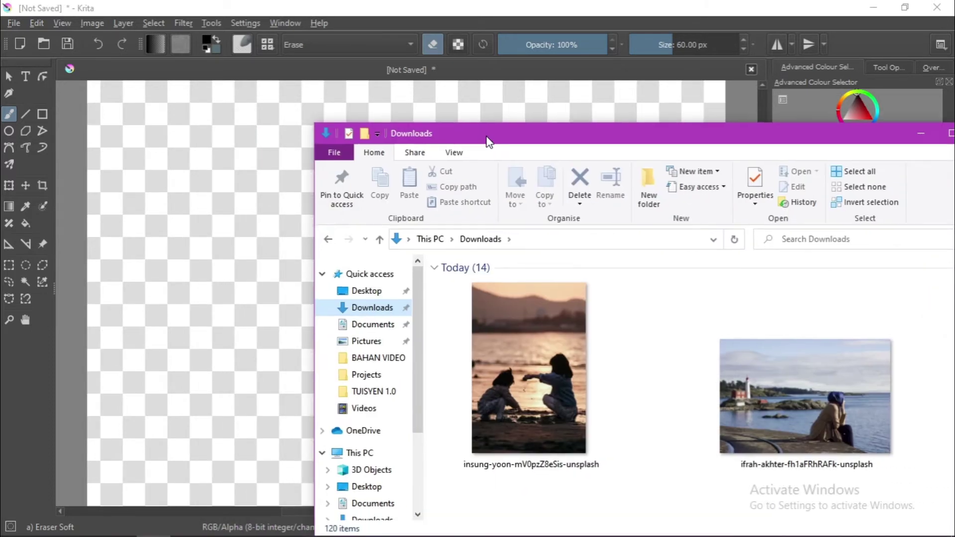
pyautogui.moveTo(628, 158); pyautogui.dragTo(331, 109)
pyautogui.moveTo(837, 247); pyautogui.dragTo(837, 248)
pyautogui.moveTo(598, 359)
pyautogui.mouseDown()
pyautogui.moveTo(109, 350)
pyautogui.moveTo(118, 348)
pyautogui.mouseUp()
pyautogui.click(128, 359)
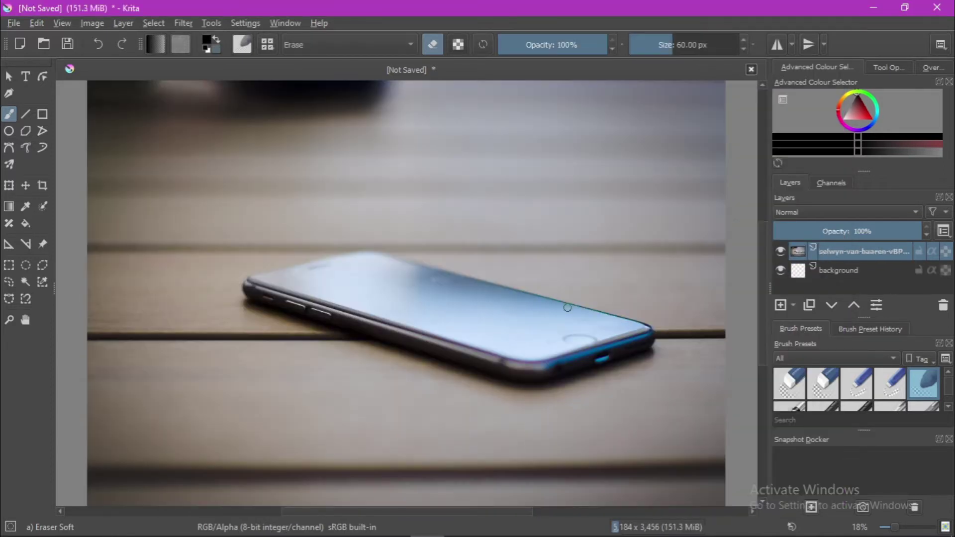
# Try repositioning the phone photo with the shape selection tool and zoom out to fit it.
pyautogui.click(26, 325)
pyautogui.click(9, 82)
pyautogui.moveTo(195, 154); pyautogui.dragTo(195, 183)
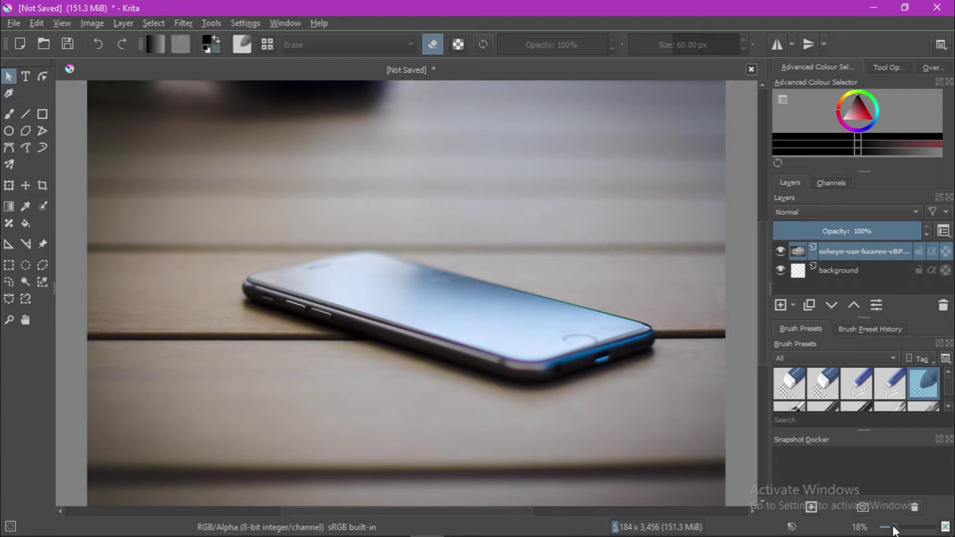
pyautogui.moveTo(894, 531); pyautogui.dragTo(890, 528)
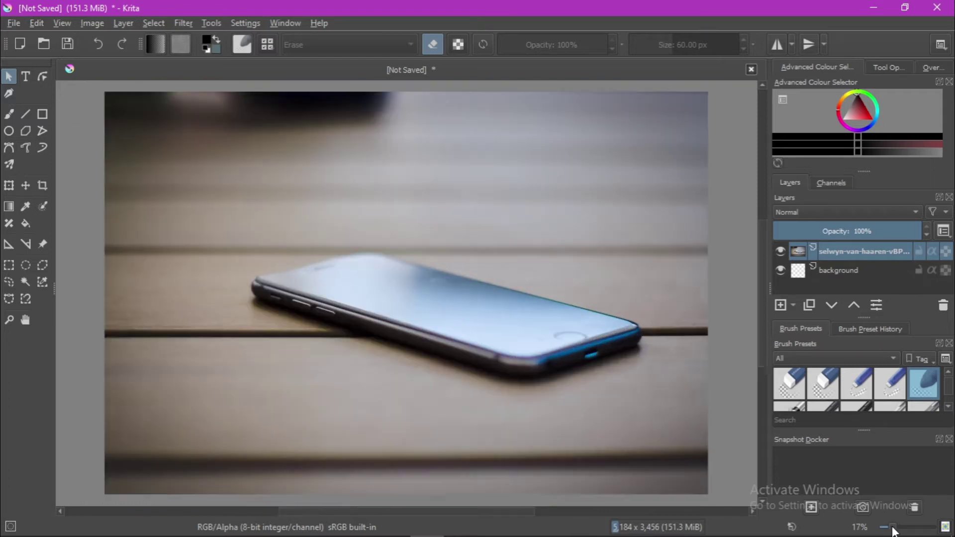
pyautogui.moveTo(306, 250); pyautogui.dragTo(298, 242)
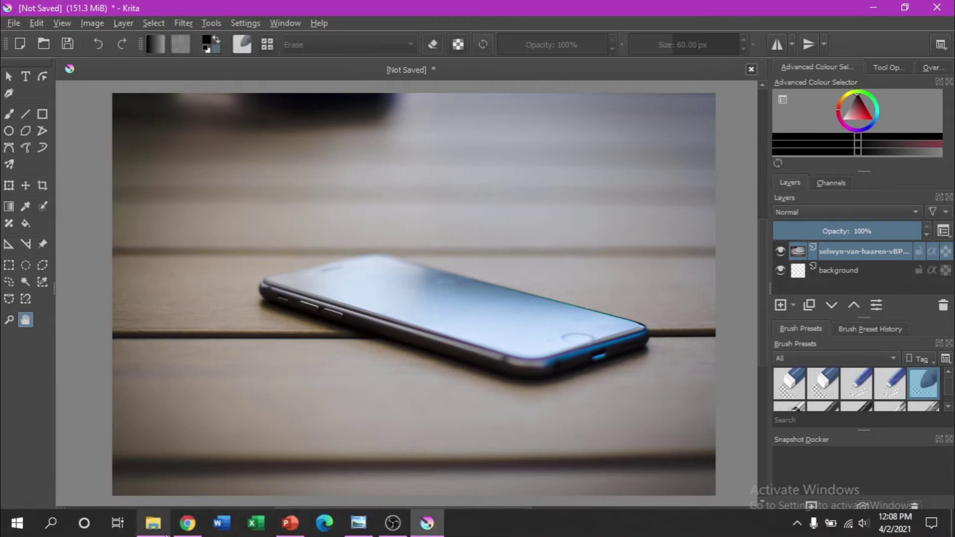
# Insert the lighthouse woman photo as a new top layer, minimize Explorer, and reselect that layer.
pyautogui.click(154, 523)
pyautogui.moveTo(641, 377)
pyautogui.mouseDown()
pyautogui.moveTo(229, 296)
pyautogui.moveTo(124, 293)
pyautogui.mouseUp()
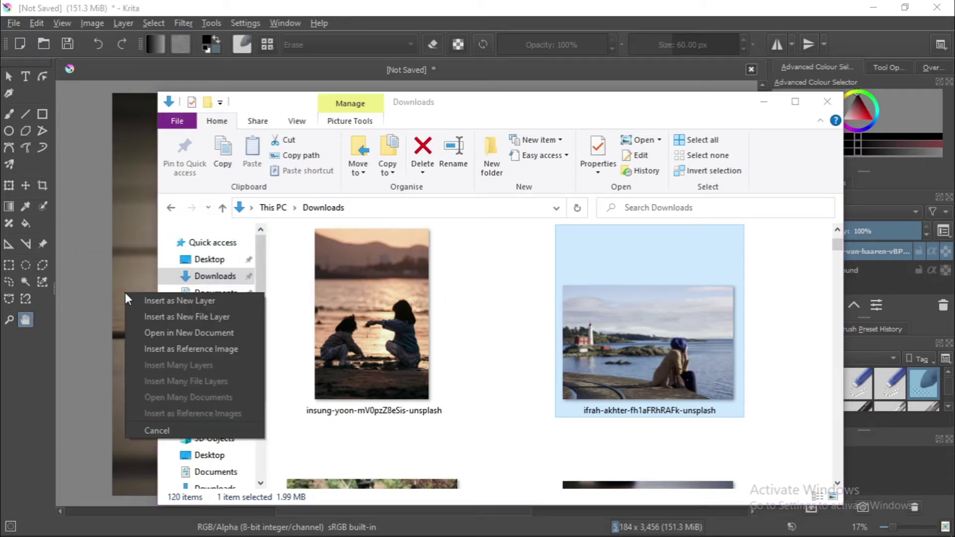
pyautogui.click(138, 297)
pyautogui.click(763, 102)
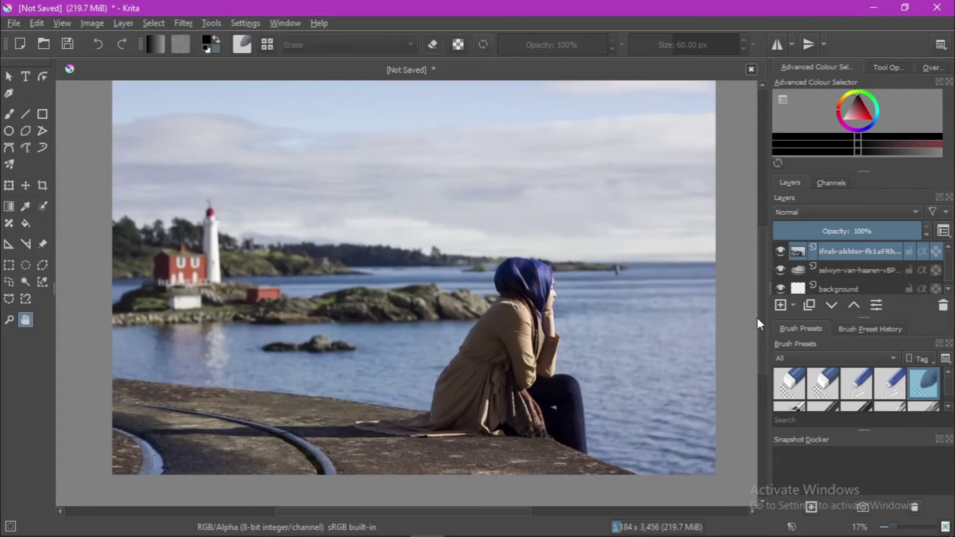
pyautogui.click(821, 277)
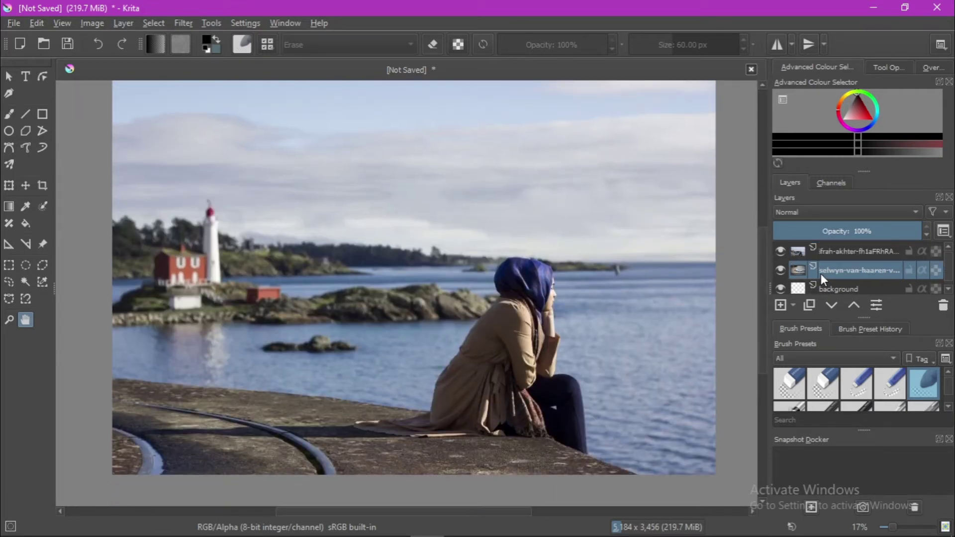
pyautogui.click(821, 256)
pyautogui.moveTo(562, 313)
pyautogui.mouseDown()
pyautogui.moveTo(556, 348)
pyautogui.moveTo(582, 316)
pyautogui.mouseUp()
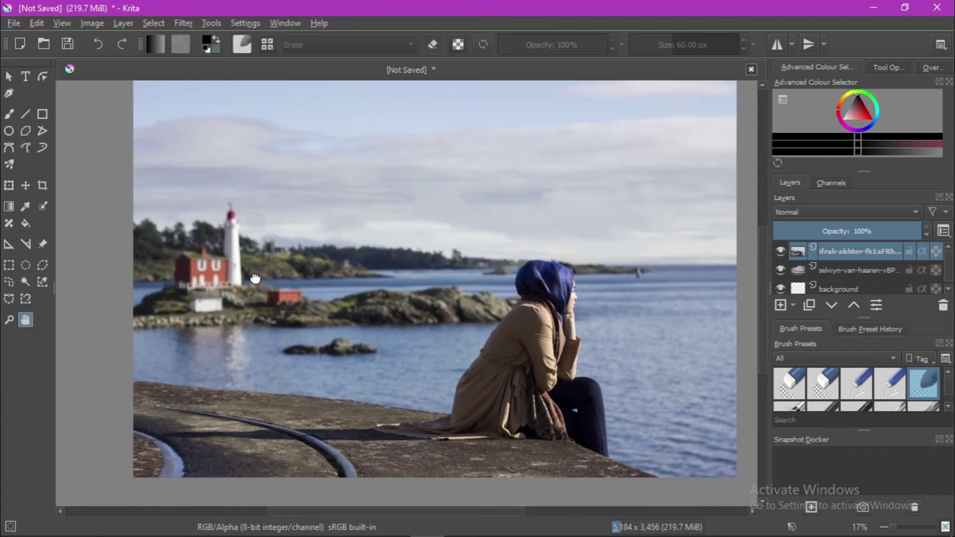
# Shrink the woman photo with the Transform tool, squeezing its left, top and right sides, and apply.
pyautogui.click(10, 188)
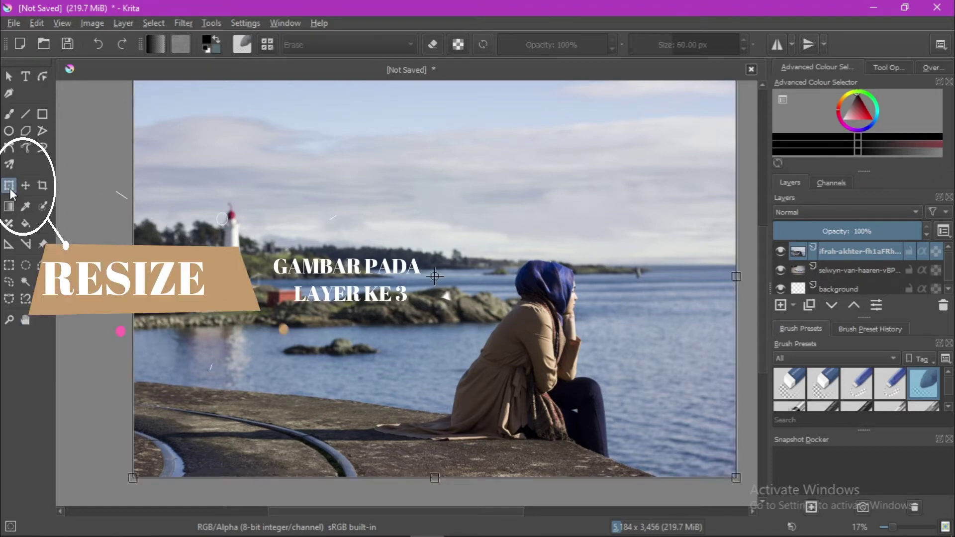
pyautogui.moveTo(160, 136); pyautogui.dragTo(159, 144)
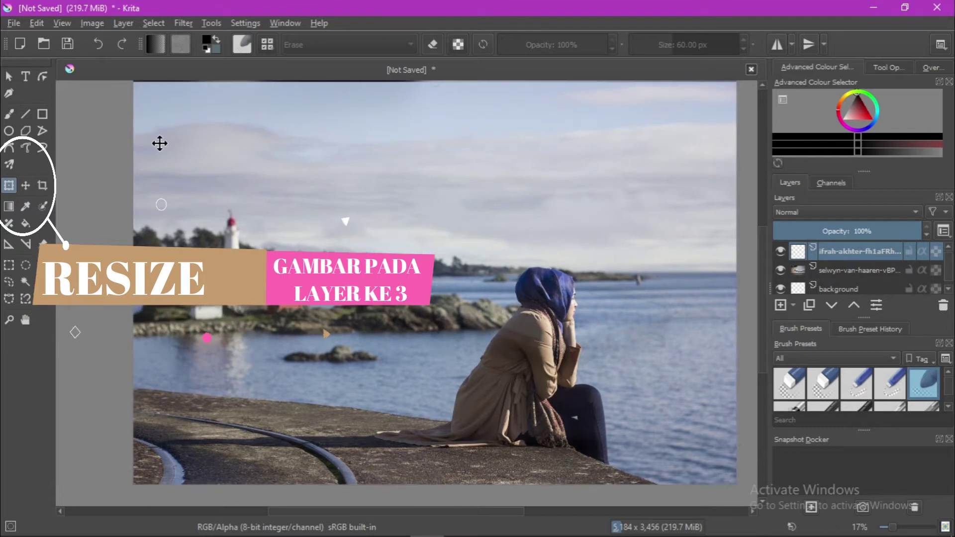
pyautogui.moveTo(133, 283); pyautogui.dragTo(246, 287)
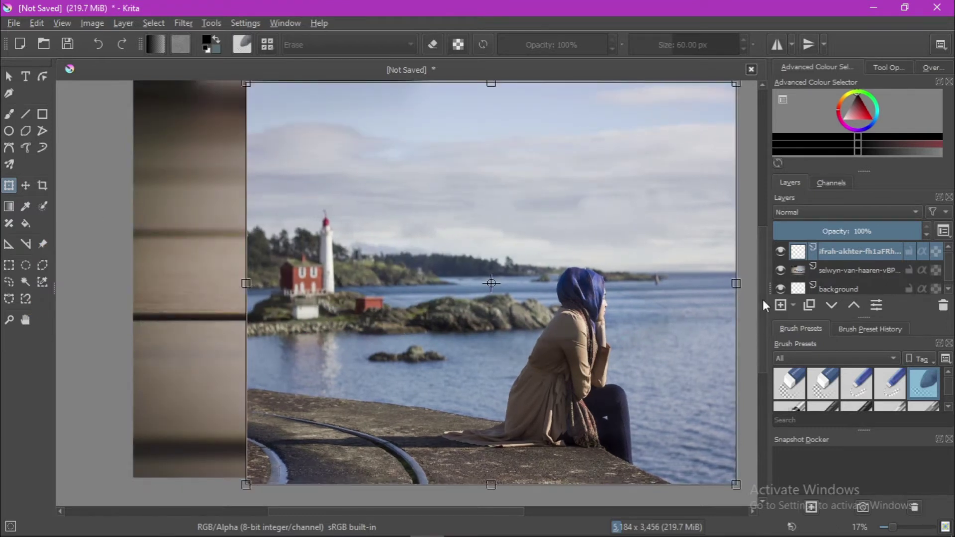
pyautogui.scroll(3, 761, 261)
pyautogui.scroll(2, 761, 271)
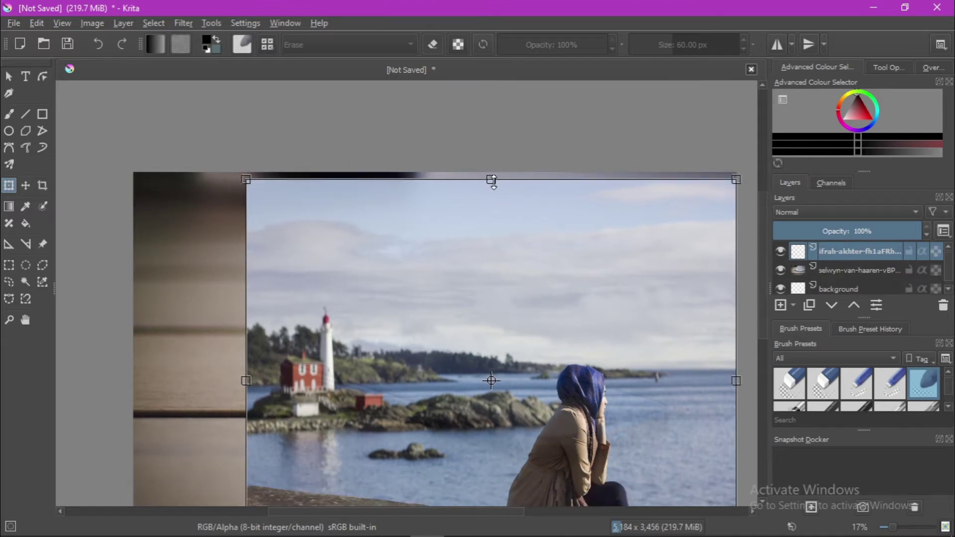
pyautogui.moveTo(492, 181); pyautogui.dragTo(491, 247)
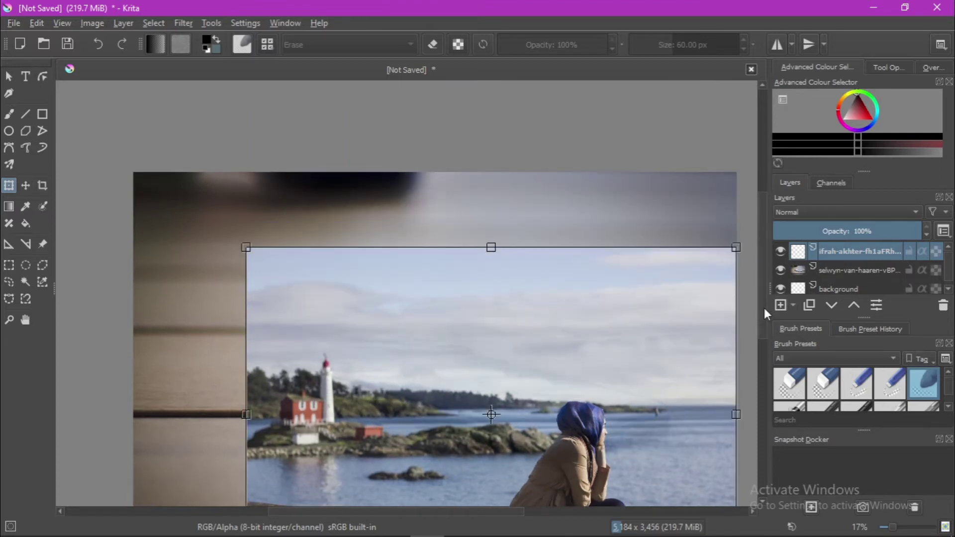
pyautogui.scroll(-5, 766, 314)
pyautogui.moveTo(736, 245); pyautogui.dragTo(662, 244)
pyautogui.moveTo(520, 316); pyautogui.dragTo(527, 150)
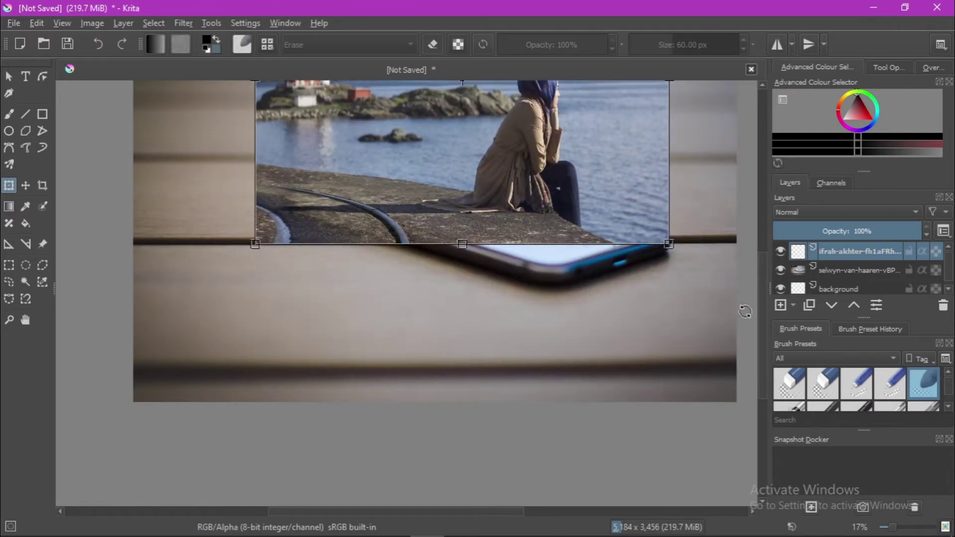
pyautogui.scroll(2, 764, 310)
pyautogui.scroll(1, 757, 283)
pyautogui.scroll(1, 754, 273)
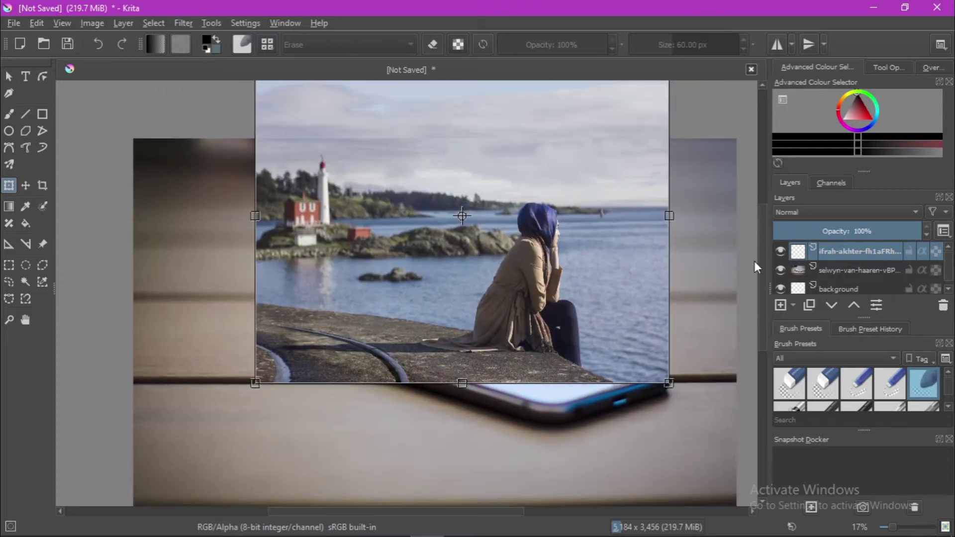
pyautogui.scroll(2, 755, 261)
pyautogui.scroll(1, 754, 239)
pyautogui.scroll(-2, 753, 239)
pyautogui.press('Return')
# Refine the woman photo's position, height and width over the phone, then apply the transform.
pyautogui.moveTo(482, 381); pyautogui.dragTo(486, 401)
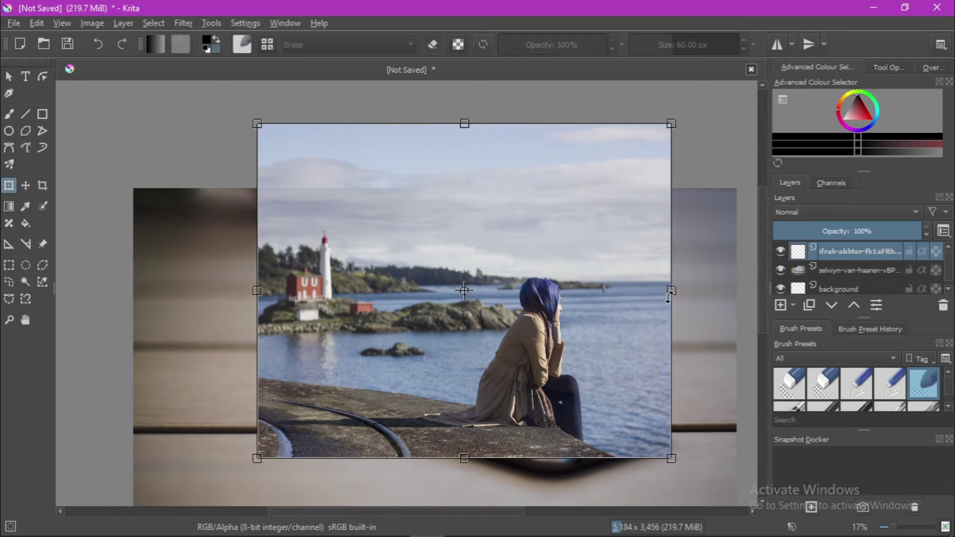
pyautogui.moveTo(465, 460); pyautogui.dragTo(465, 466)
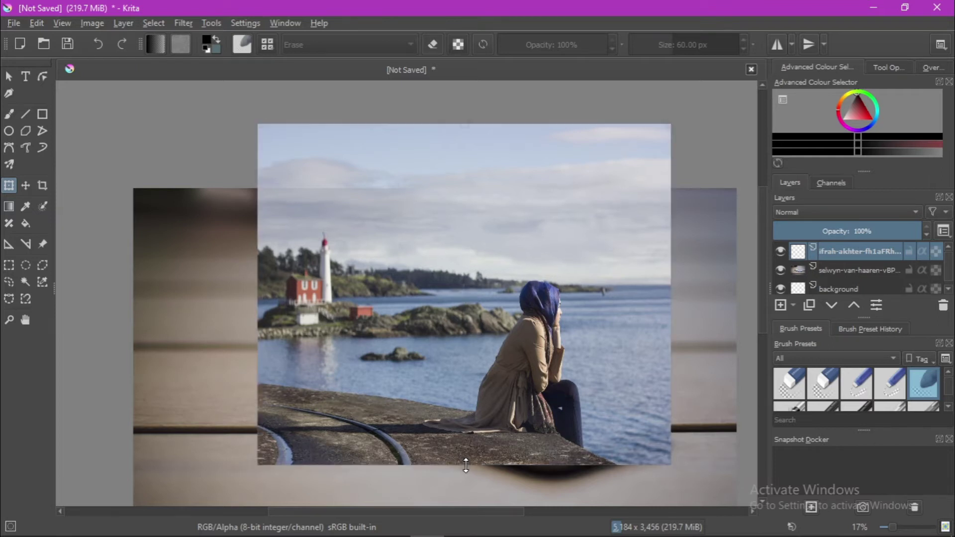
pyautogui.moveTo(672, 292); pyautogui.dragTo(683, 295)
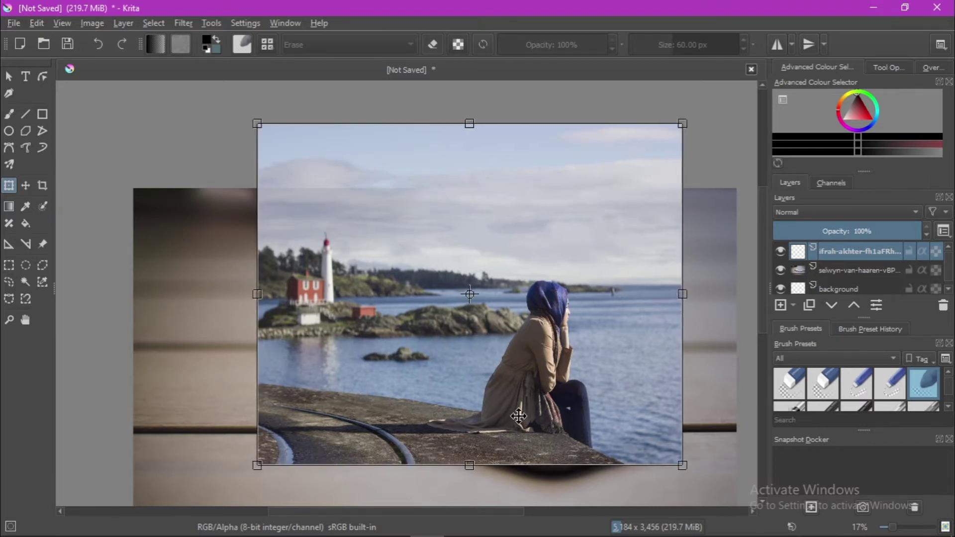
pyautogui.moveTo(472, 466); pyautogui.dragTo(471, 478)
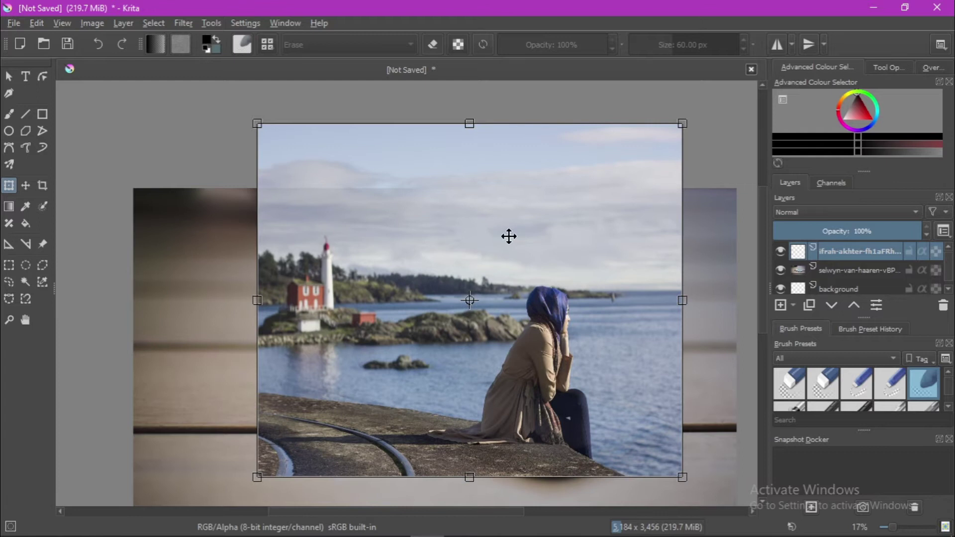
pyautogui.moveTo(472, 126); pyautogui.dragTo(469, 193)
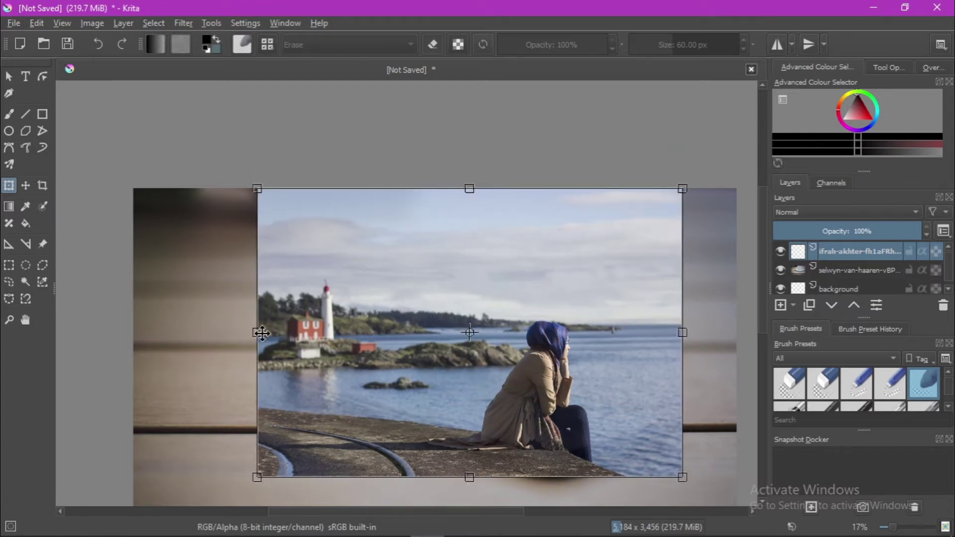
pyautogui.moveTo(259, 334); pyautogui.dragTo(285, 330)
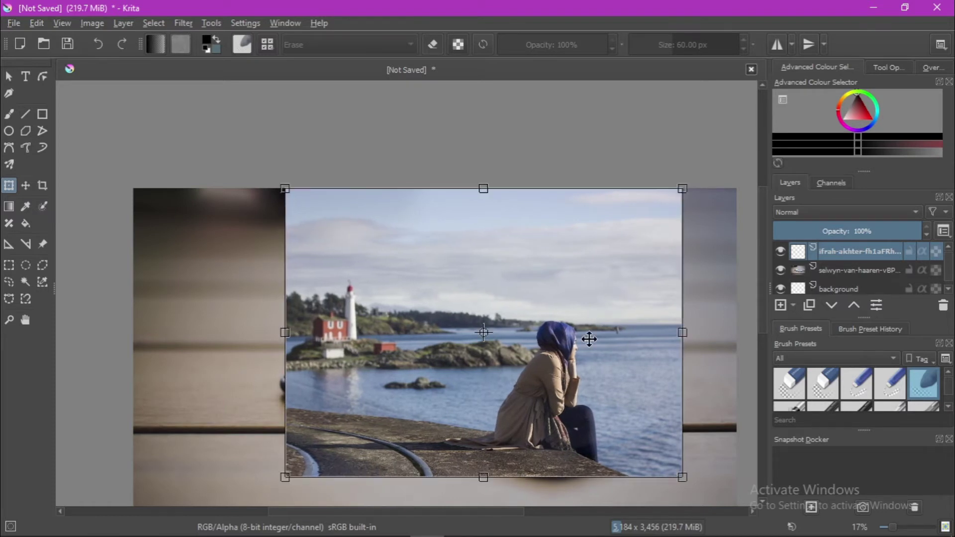
pyautogui.moveTo(683, 333); pyautogui.dragTo(662, 333)
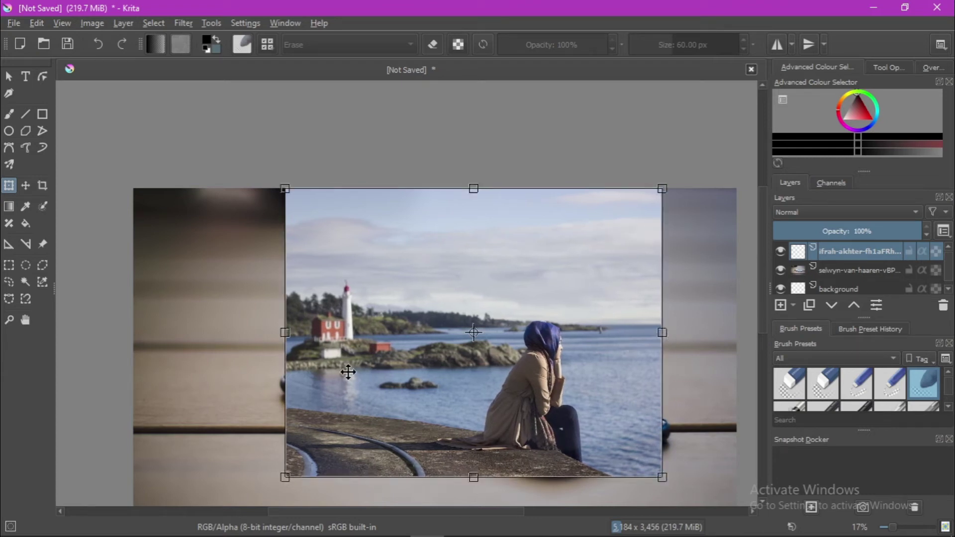
pyautogui.click(24, 320)
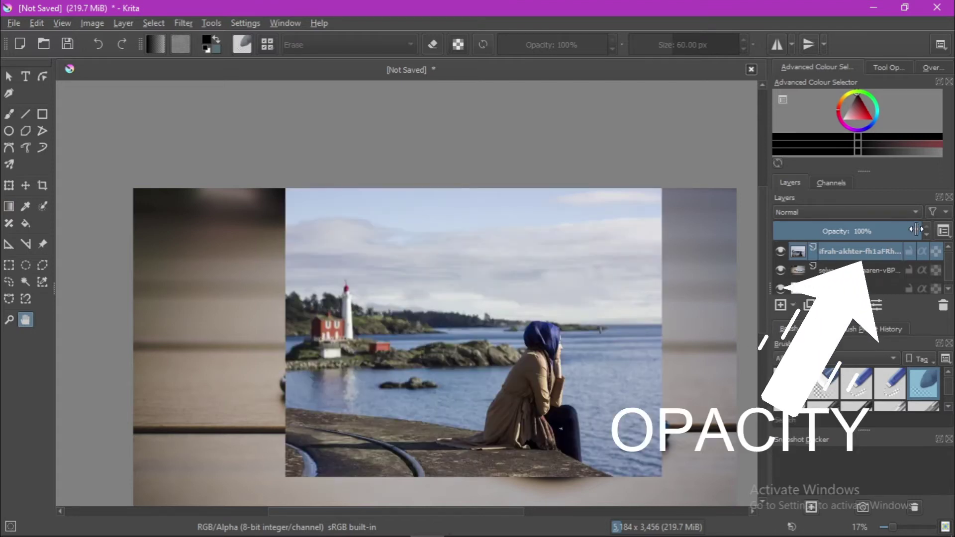
# Lower the lighthouse woman layer's opacity to 41% and pan the view up slightly.
pyautogui.moveTo(919, 231); pyautogui.dragTo(835, 232)
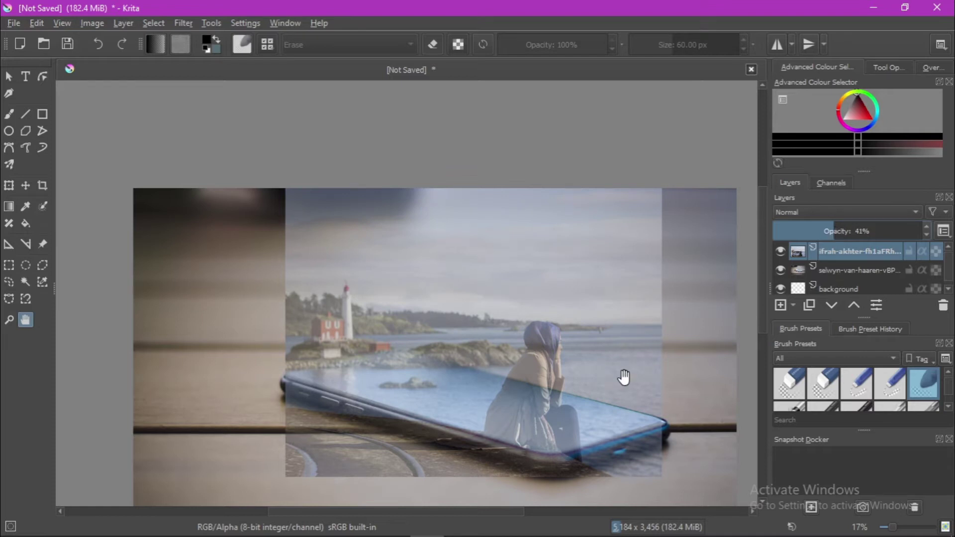
pyautogui.moveTo(516, 425); pyautogui.dragTo(520, 370)
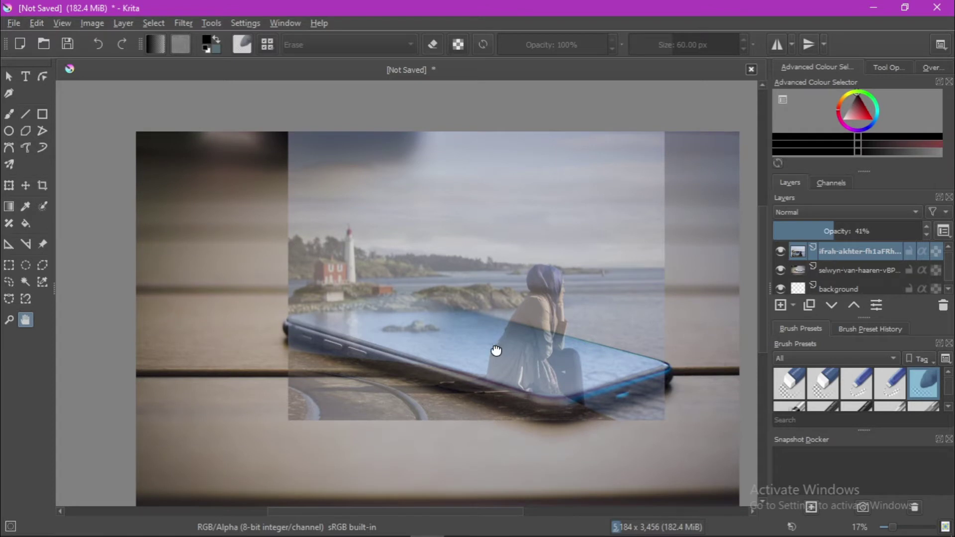
pyautogui.moveTo(495, 348); pyautogui.dragTo(495, 342)
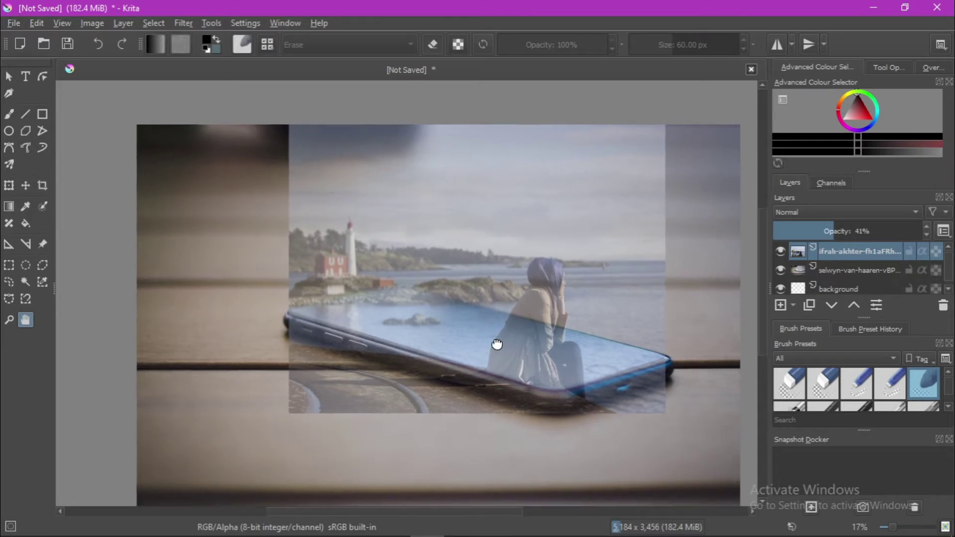
# With the Move tool, shift the woman photo so she sits over the phone screen.
pyautogui.click(24, 185)
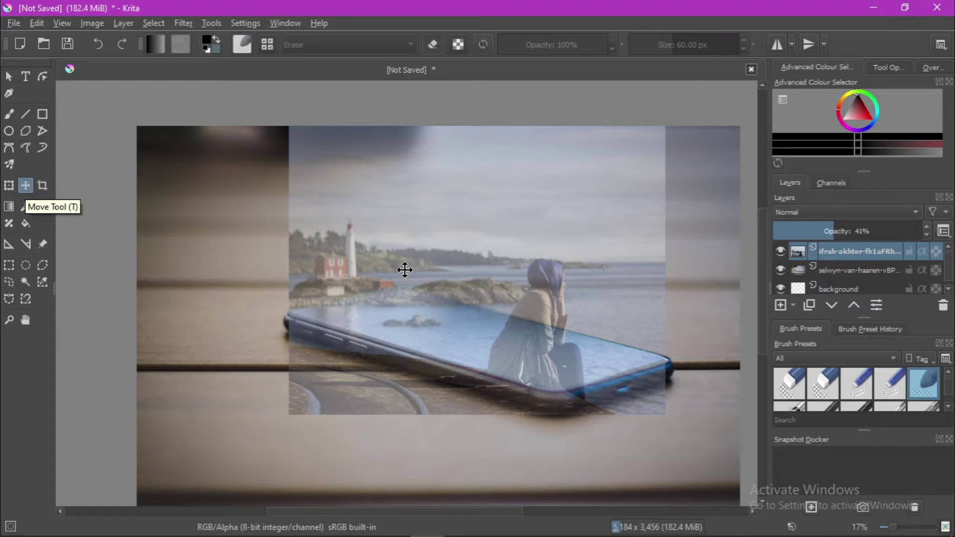
pyautogui.moveTo(490, 312); pyautogui.dragTo(488, 286)
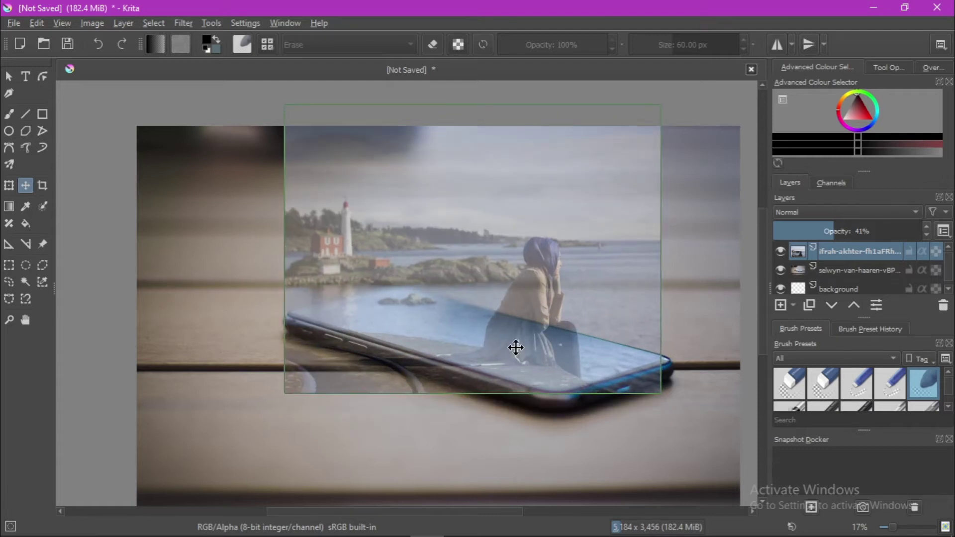
pyautogui.moveTo(516, 348)
pyautogui.mouseDown()
pyautogui.moveTo(516, 331)
pyautogui.moveTo(528, 333)
pyautogui.mouseUp()
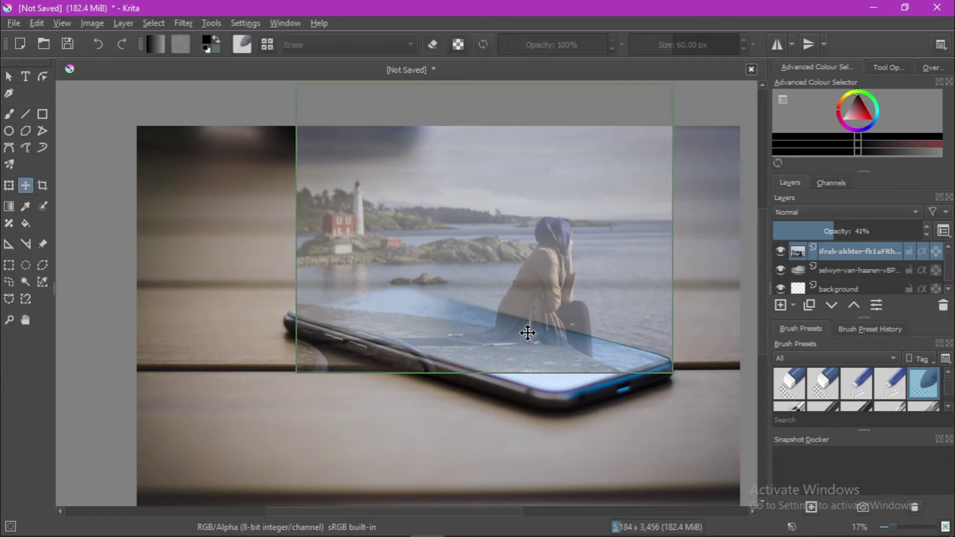
pyautogui.moveTo(528, 333); pyautogui.dragTo(528, 342)
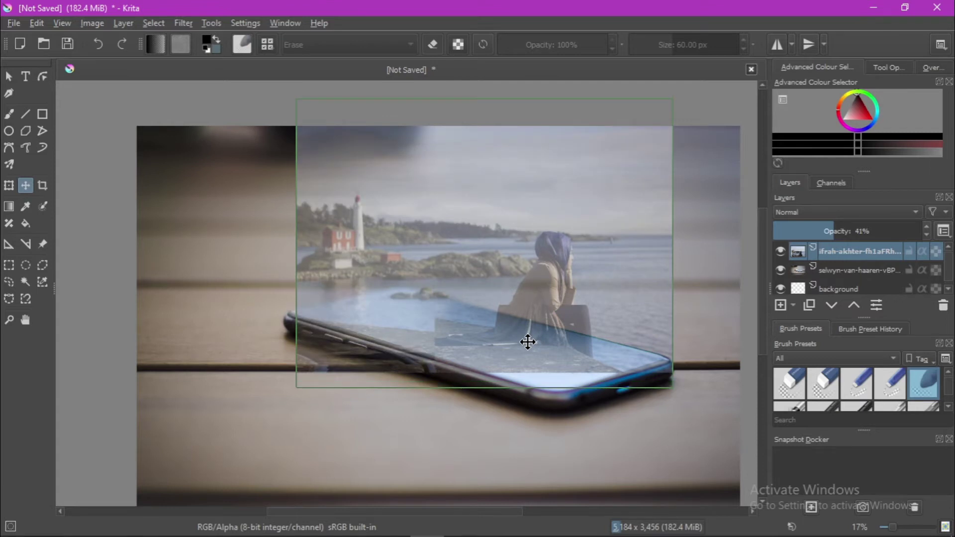
pyautogui.moveTo(528, 342); pyautogui.dragTo(528, 345)
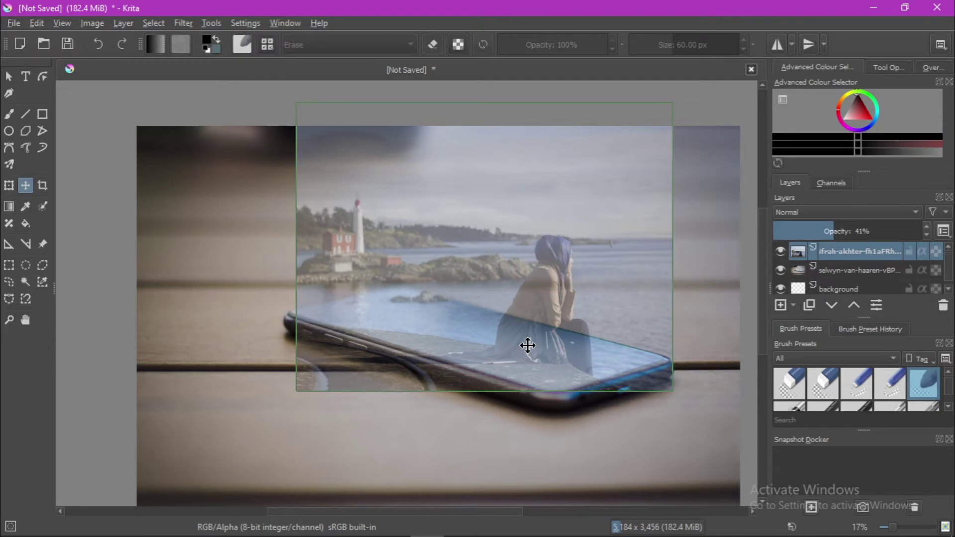
pyautogui.click(9, 186)
# Narrow the woman photo slightly from both sides, adjust its top edge, and apply.
pyautogui.moveTo(296, 247); pyautogui.dragTo(297, 247)
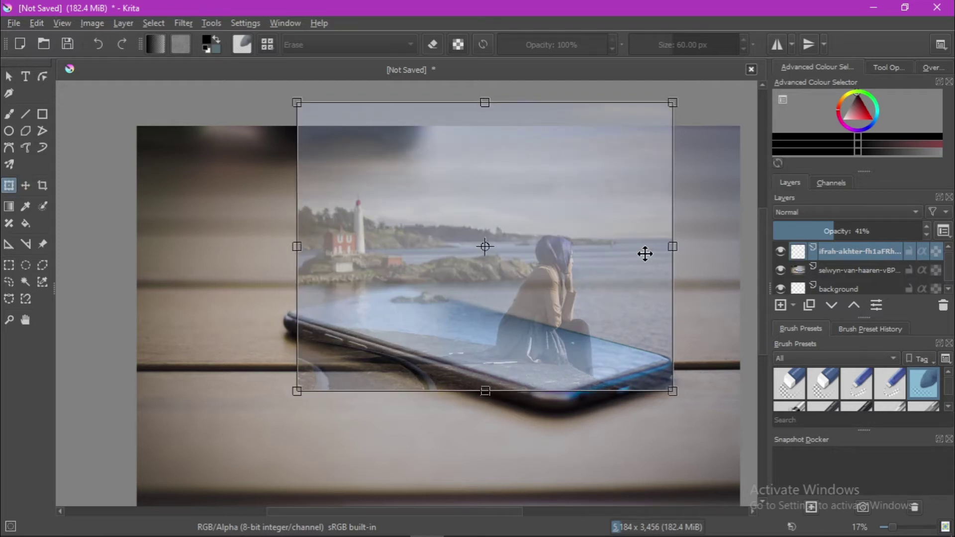
pyautogui.moveTo(673, 246); pyautogui.dragTo(670, 250)
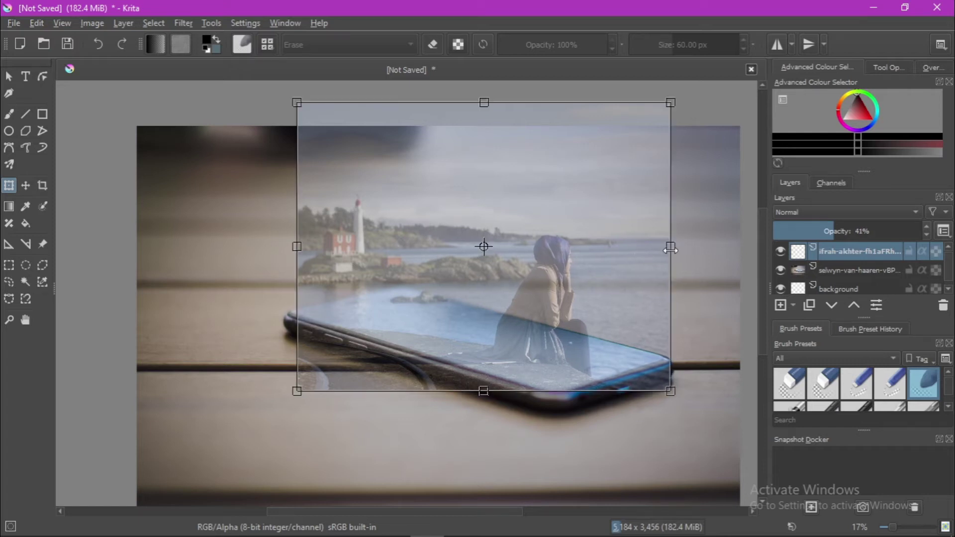
pyautogui.moveTo(484, 102)
pyautogui.mouseDown()
pyautogui.moveTo(482, 157)
pyautogui.moveTo(484, 89)
pyautogui.mouseUp()
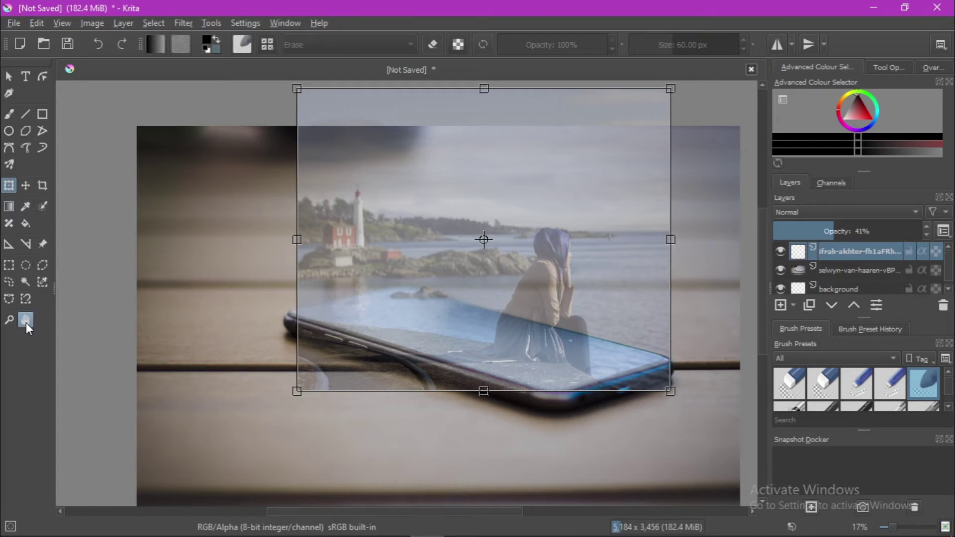
pyautogui.click(26, 322)
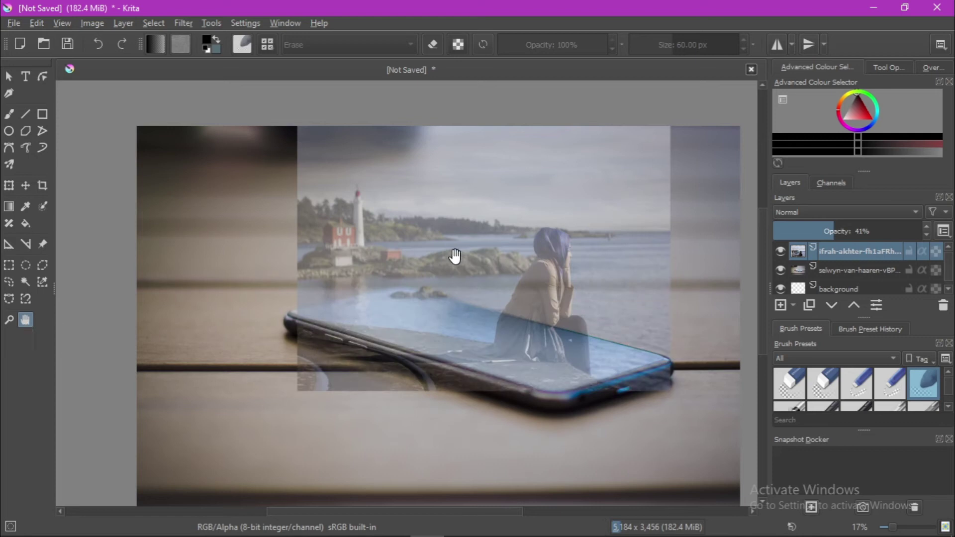
# Add Paint Layer 1 on top and pick the b) Basic-1 ink pen with the Line tool.
pyautogui.click(780, 304)
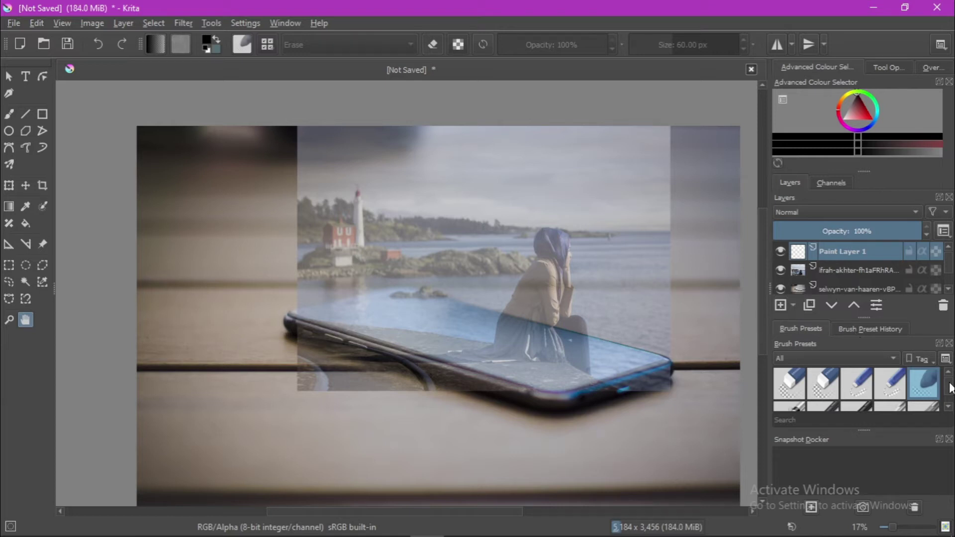
pyautogui.scroll(-1, 950, 389)
pyautogui.scroll(-1, 950, 389)
pyautogui.scroll(2, 951, 389)
pyautogui.scroll(-1, 949, 407)
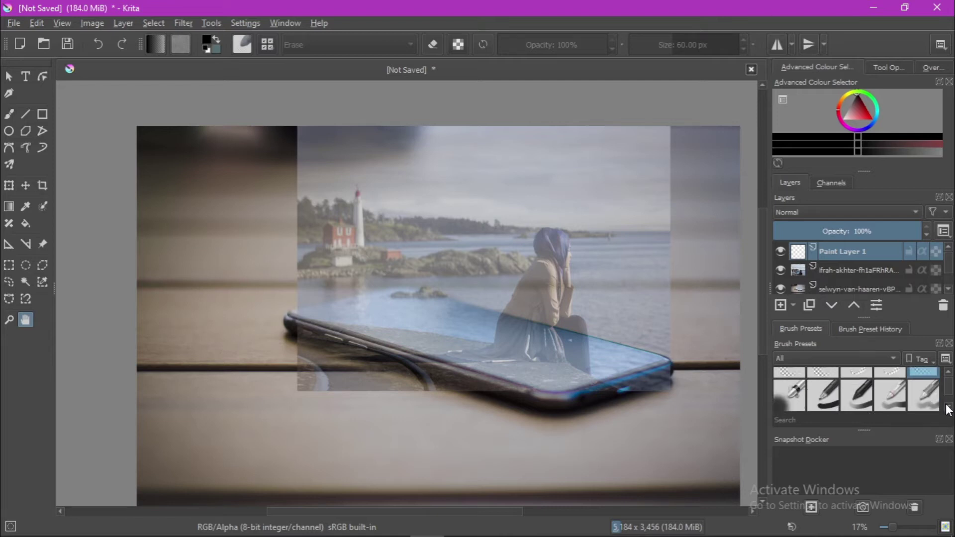
pyautogui.scroll(-1, 949, 409)
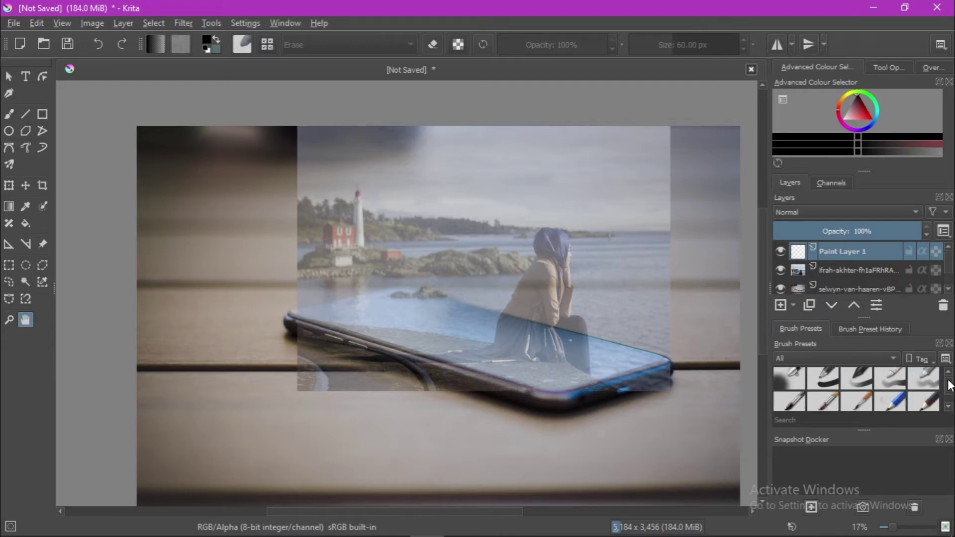
pyautogui.scroll(-2, 951, 386)
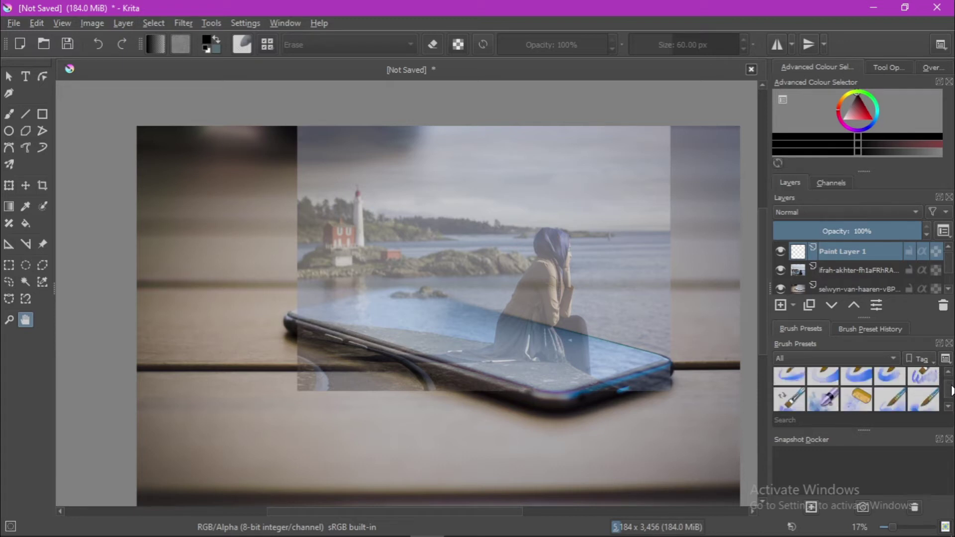
pyautogui.rightClick(511, 306)
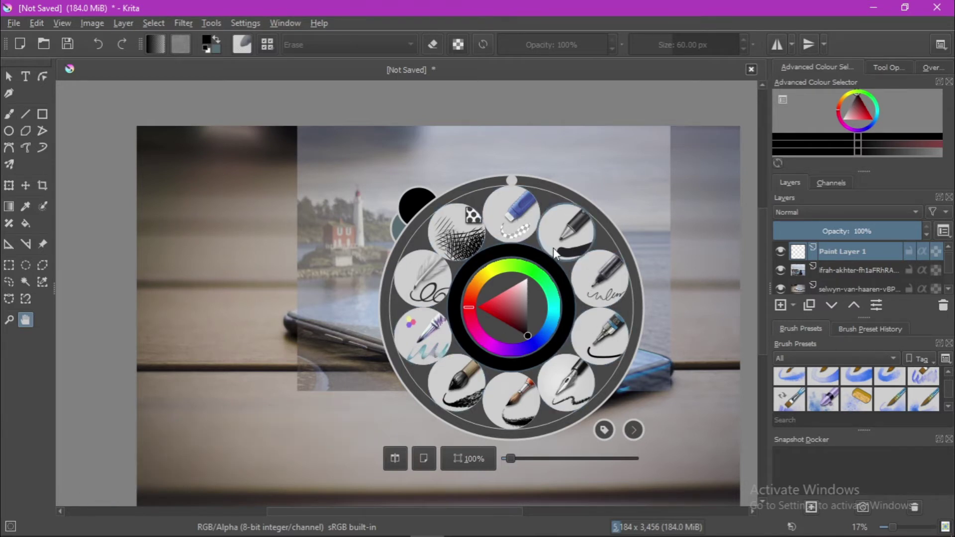
pyautogui.click(565, 243)
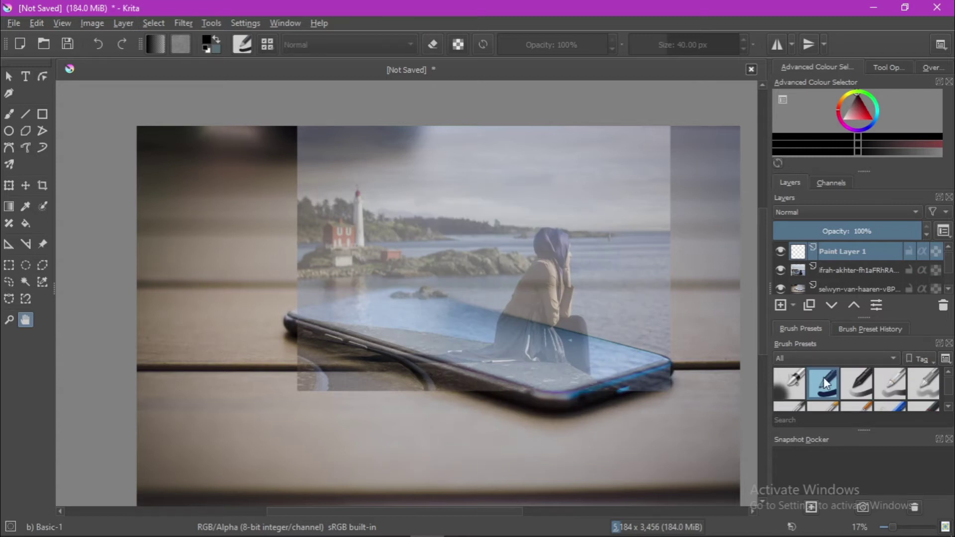
pyautogui.moveTo(823, 383)
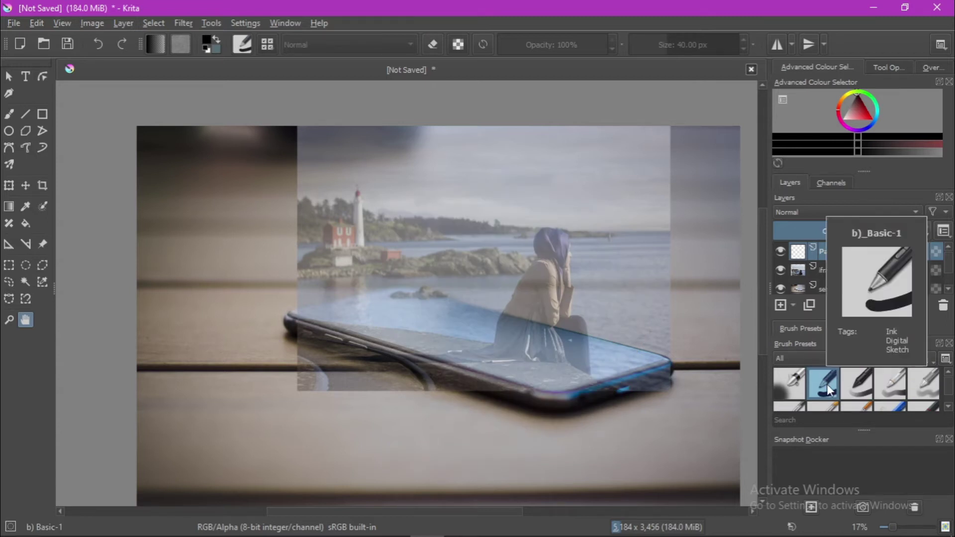
pyautogui.click(20, 118)
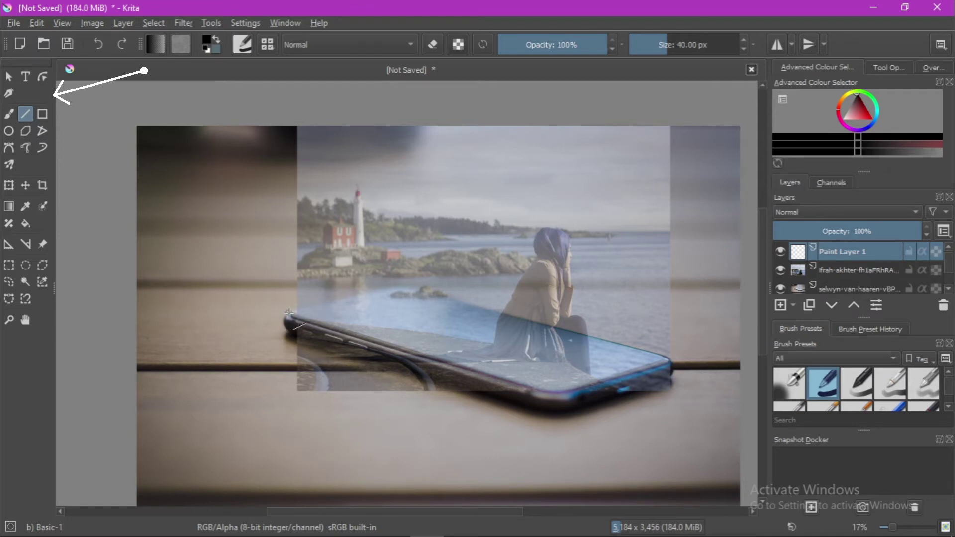
# Draw four black lines tracing the phone screen's edges into a closed quadrilateral.
pyautogui.moveTo(290, 312); pyautogui.dragTo(412, 284)
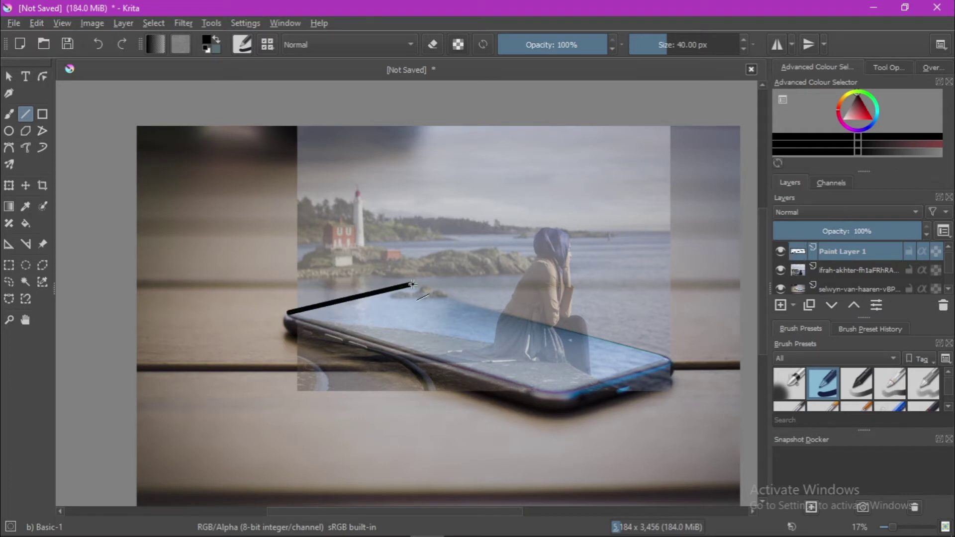
pyautogui.moveTo(413, 284); pyautogui.dragTo(676, 359)
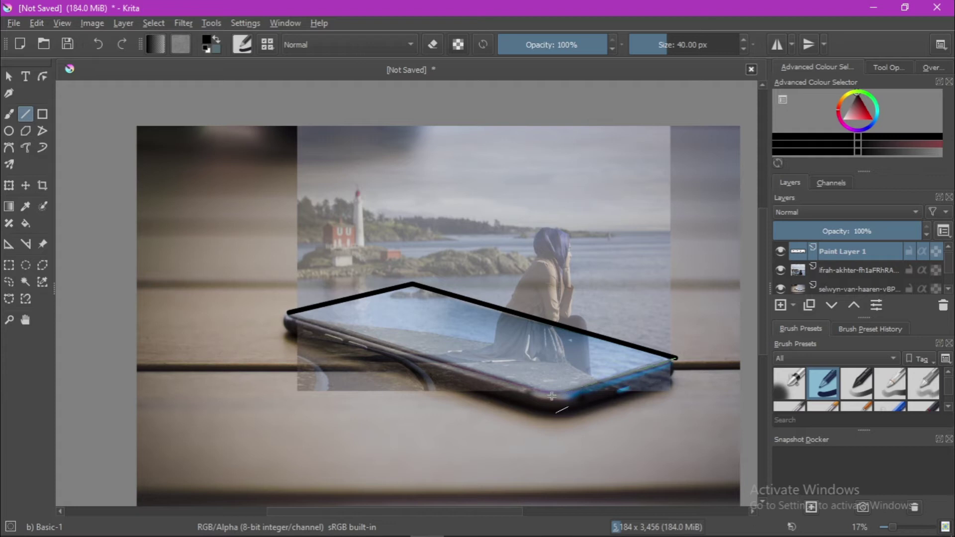
pyautogui.moveTo(676, 358); pyautogui.dragTo(551, 396)
pyautogui.moveTo(460, 370); pyautogui.dragTo(289, 312)
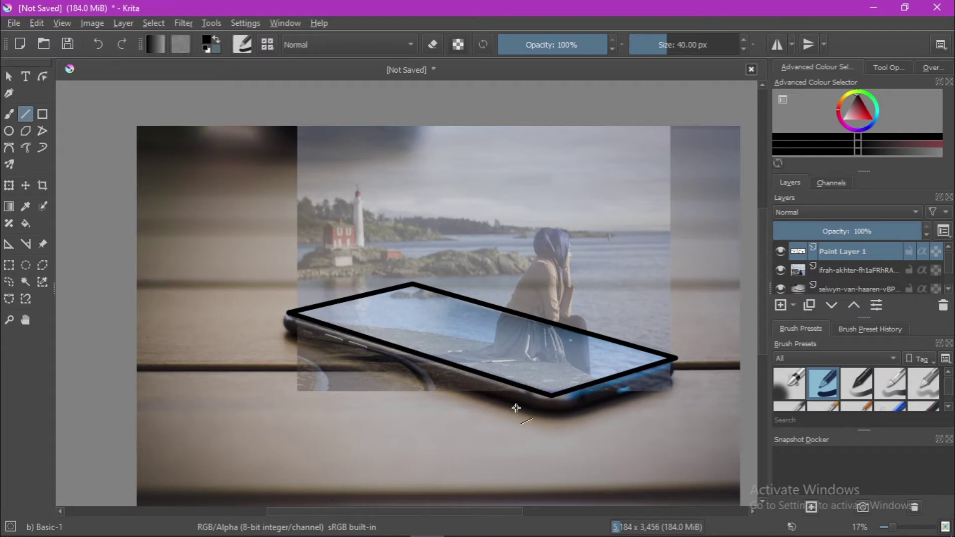
pyautogui.click(846, 269)
pyautogui.doubleClick(846, 269)
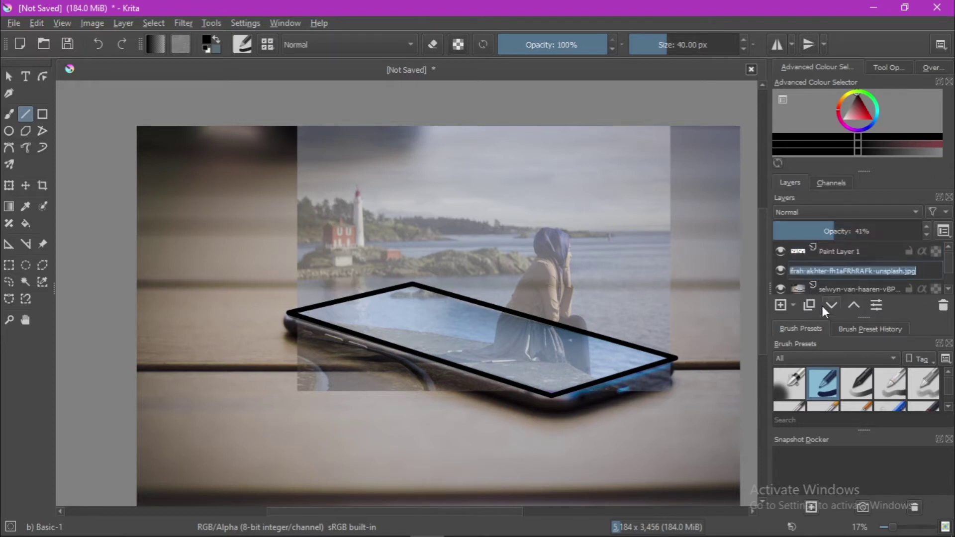
pyautogui.press('Return')
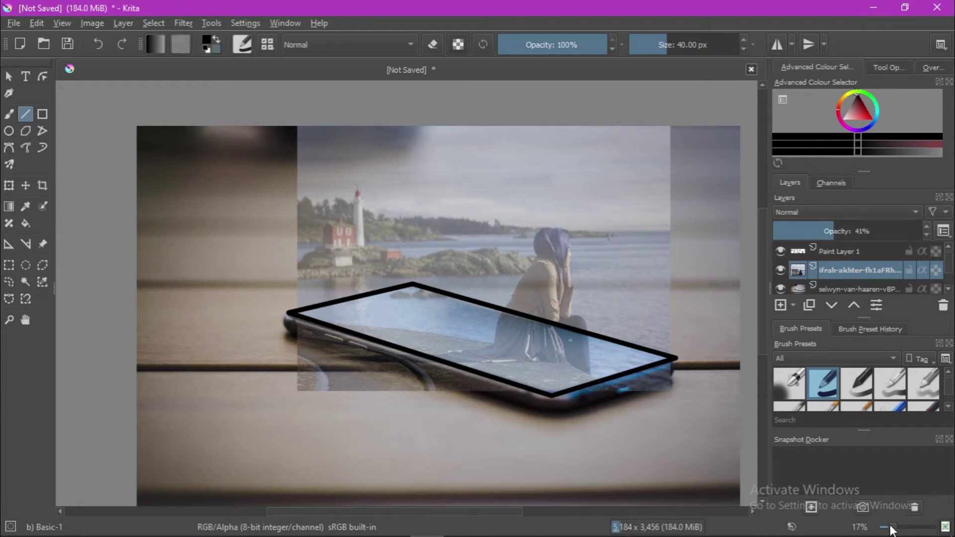
pyautogui.moveTo(890, 529); pyautogui.dragTo(900, 530)
pyautogui.click(25, 320)
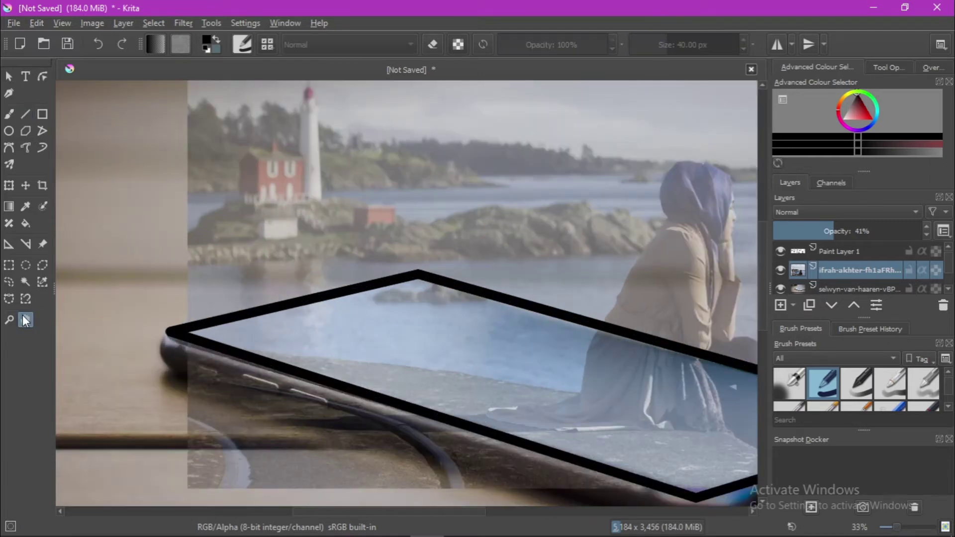
pyautogui.moveTo(895, 529); pyautogui.dragTo(901, 530)
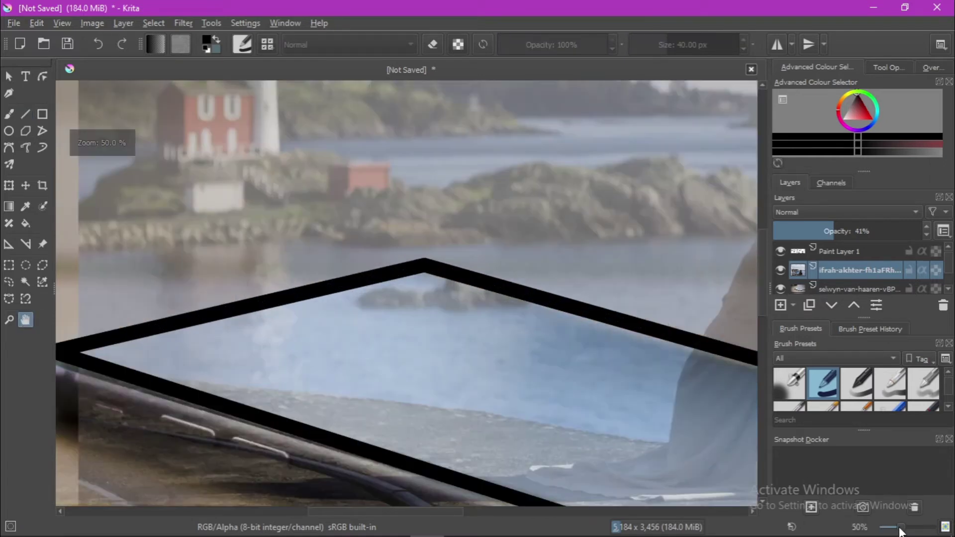
pyautogui.moveTo(709, 288)
pyautogui.mouseDown()
pyautogui.moveTo(367, 278)
pyautogui.moveTo(338, 288)
pyautogui.mouseUp()
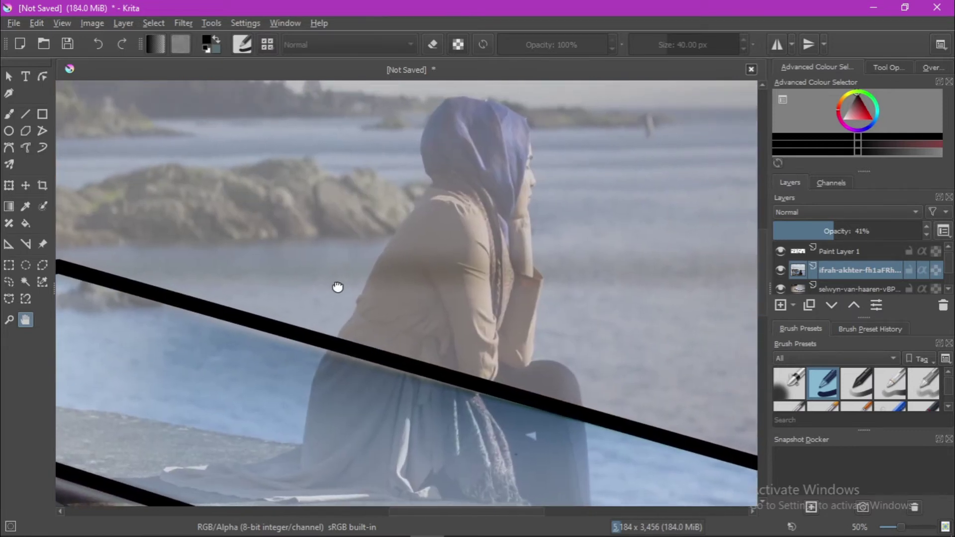
pyautogui.moveTo(397, 288)
pyautogui.mouseDown()
pyautogui.moveTo(425, 284)
pyautogui.moveTo(413, 302)
pyautogui.mouseUp()
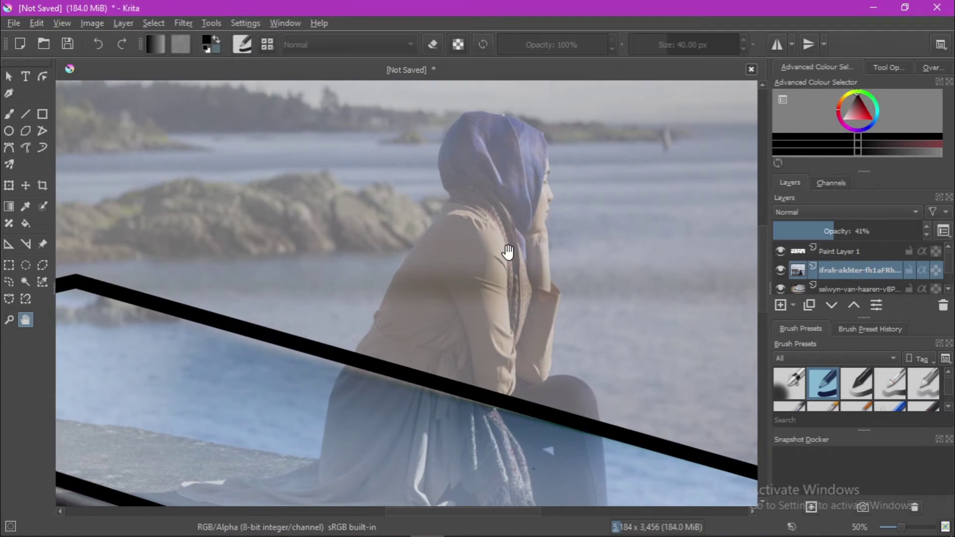
pyautogui.moveTo(508, 252); pyautogui.dragTo(504, 283)
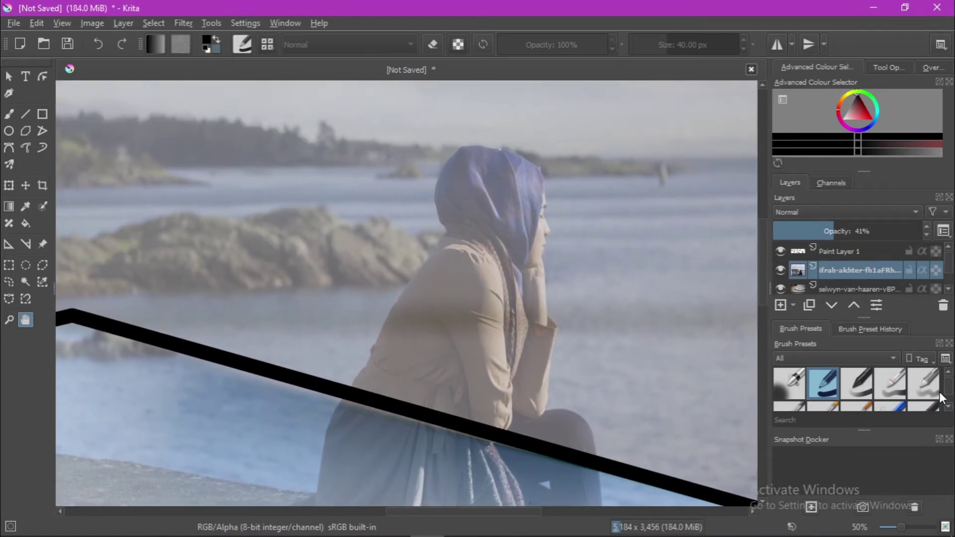
pyautogui.scroll(-5, 948, 404)
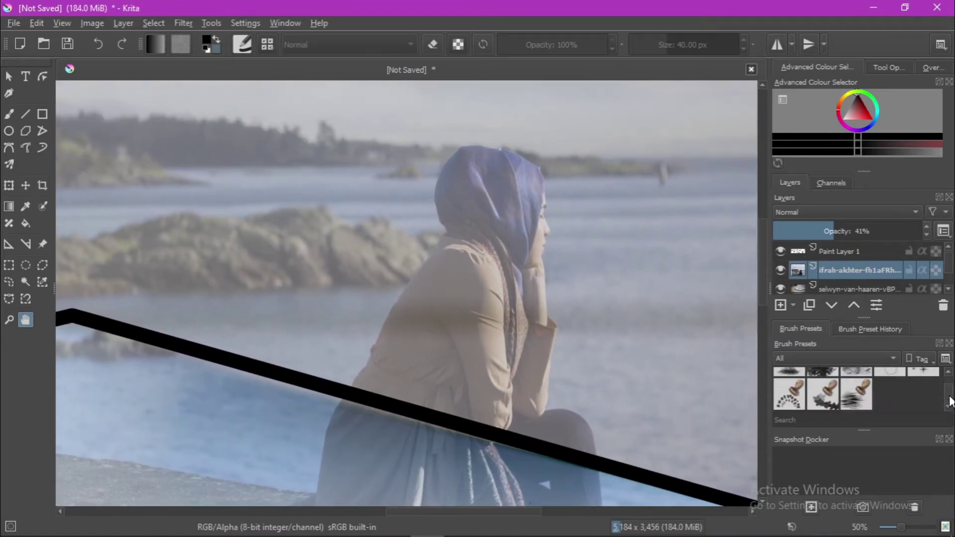
pyautogui.scroll(3, 949, 398)
pyautogui.scroll(2, 950, 378)
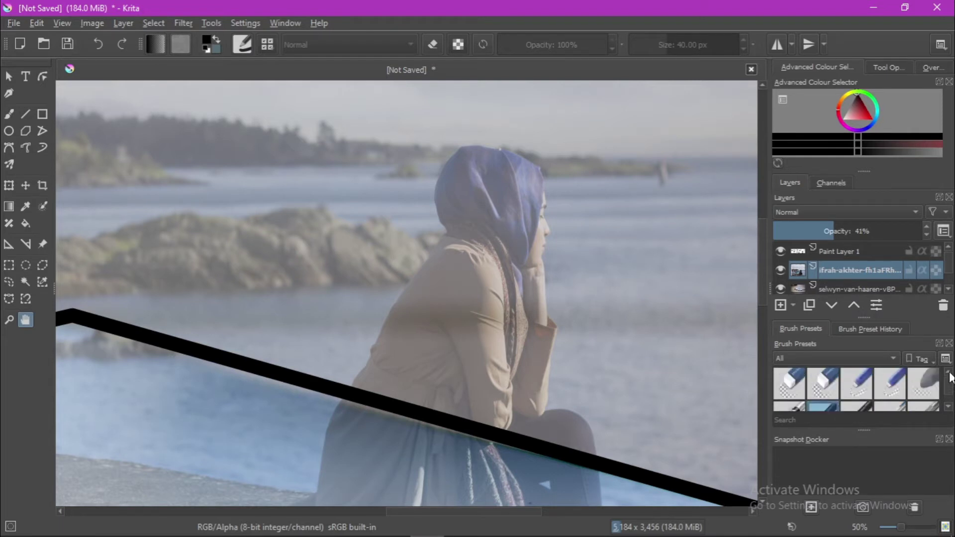
# Select the Eraser Circle EXTRA BIG preset with the freehand brush tool active.
pyautogui.click(803, 384)
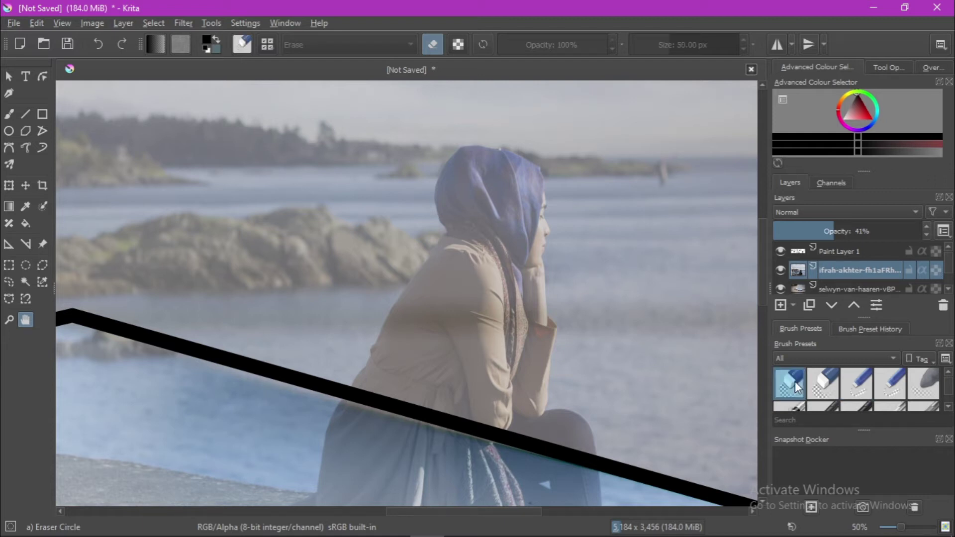
pyautogui.click(823, 383)
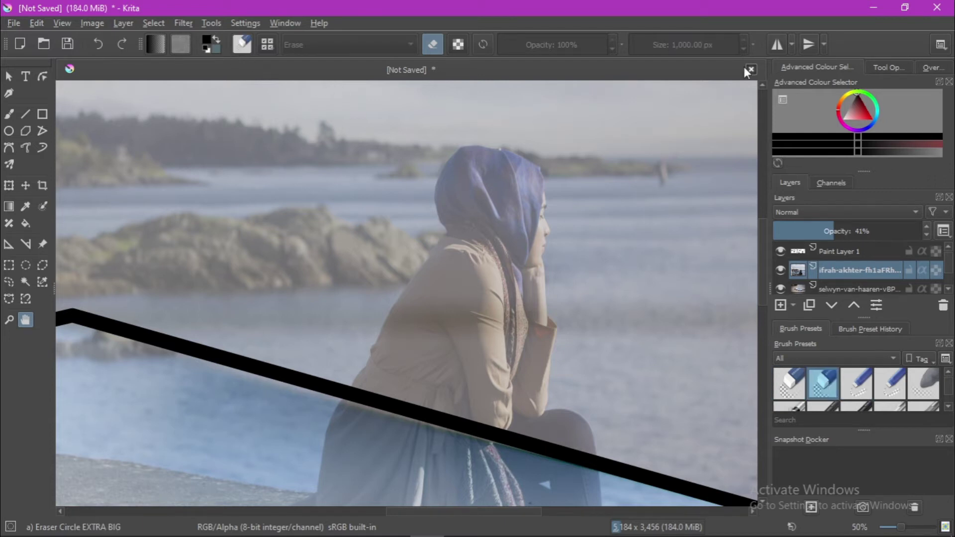
pyautogui.moveTo(576, 220)
pyautogui.mouseDown()
pyautogui.moveTo(592, 270)
pyautogui.moveTo(520, 192)
pyautogui.mouseUp()
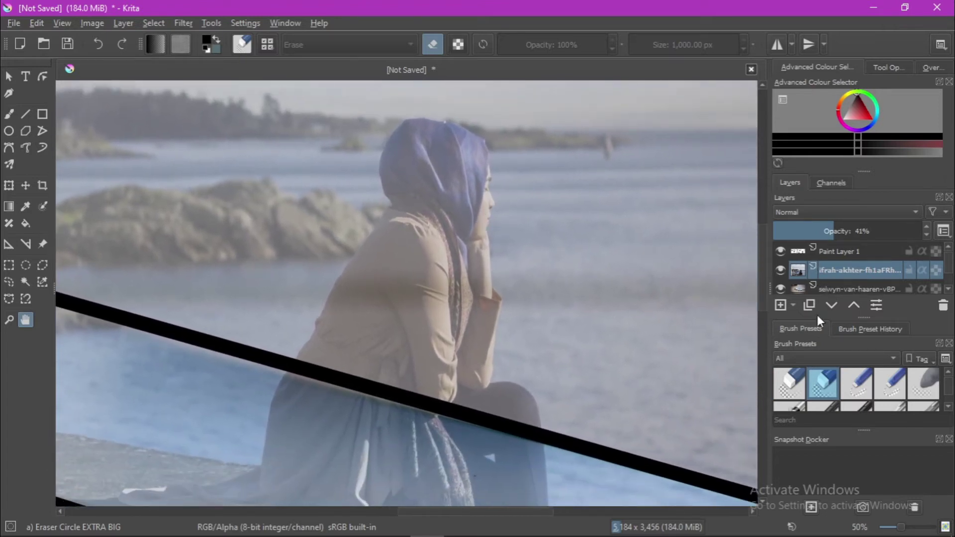
pyautogui.click(8, 116)
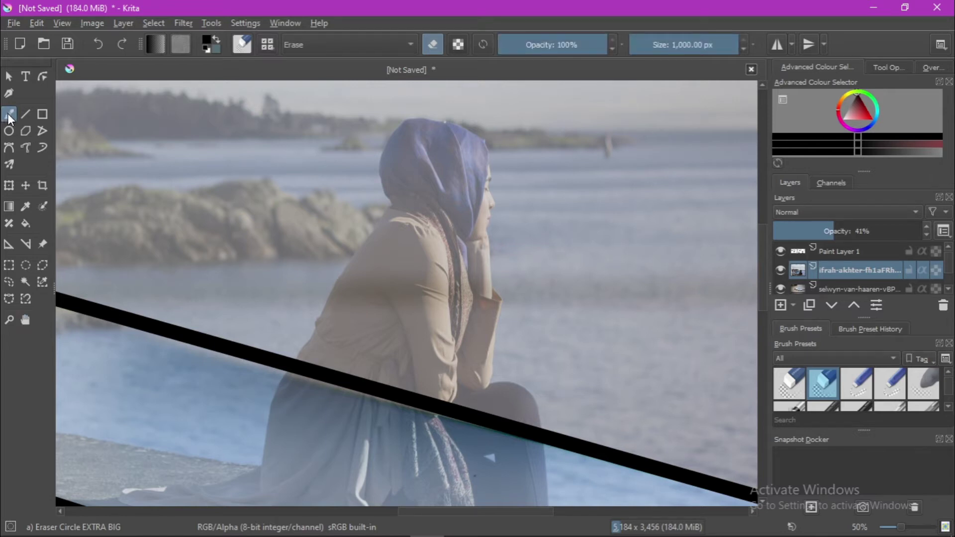
# Reduce the EXTRA BIG eraser's diameter to about 263 px and save it as a new preset.
pyautogui.click(267, 48)
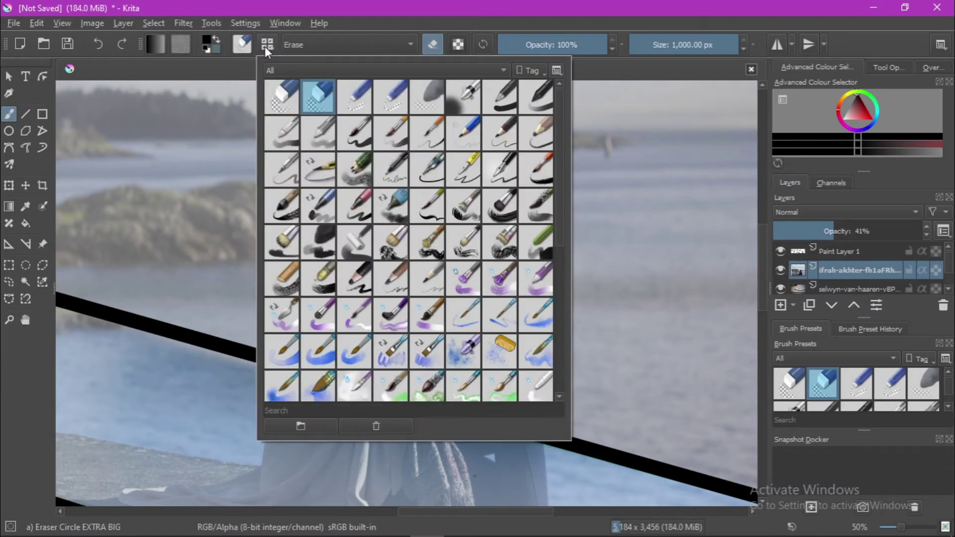
pyautogui.click(264, 46)
pyautogui.click(244, 45)
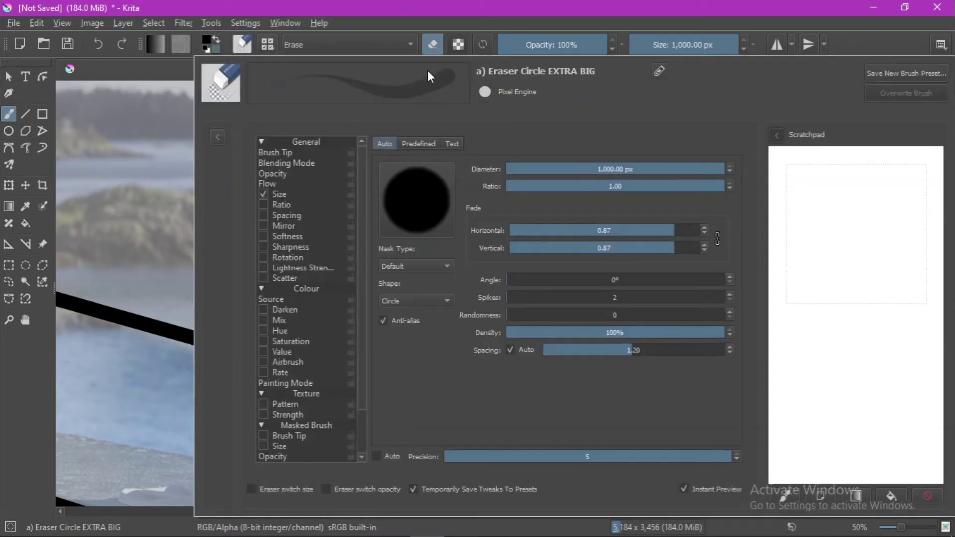
pyautogui.moveTo(726, 169)
pyautogui.mouseDown()
pyautogui.moveTo(567, 164)
pyautogui.moveTo(646, 162)
pyautogui.mouseUp()
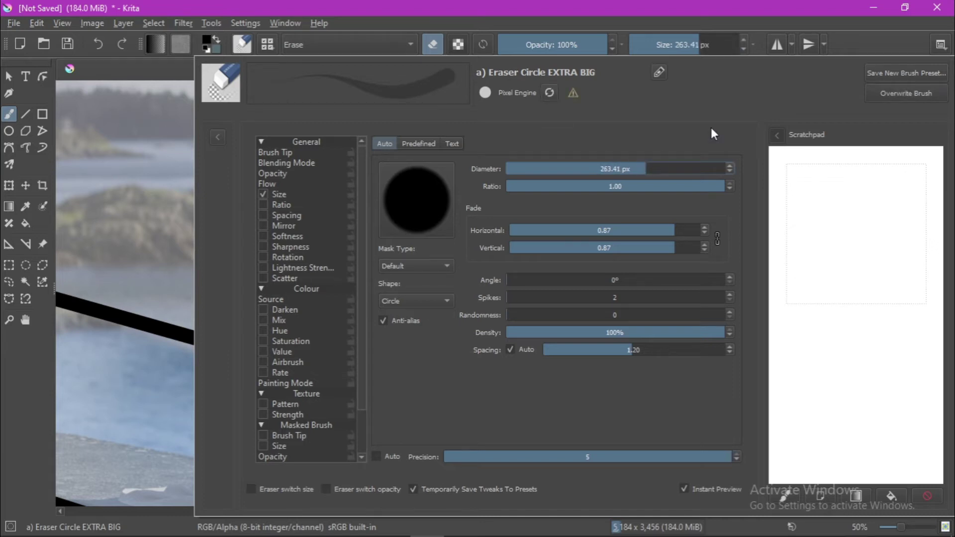
pyautogui.click(885, 75)
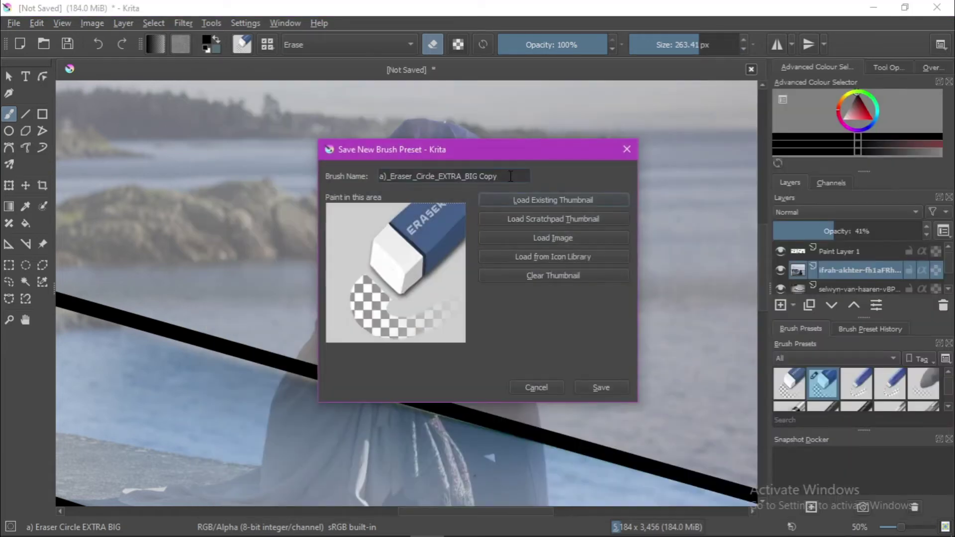
# Rename the 'EXTRA_BIG Copy' preset to 'Eraser Circle optimum' and save it.
pyautogui.moveTo(499, 177); pyautogui.dragTo(440, 177)
pyautogui.write('opti')
pyautogui.write('mum')
pyautogui.click(596, 387)
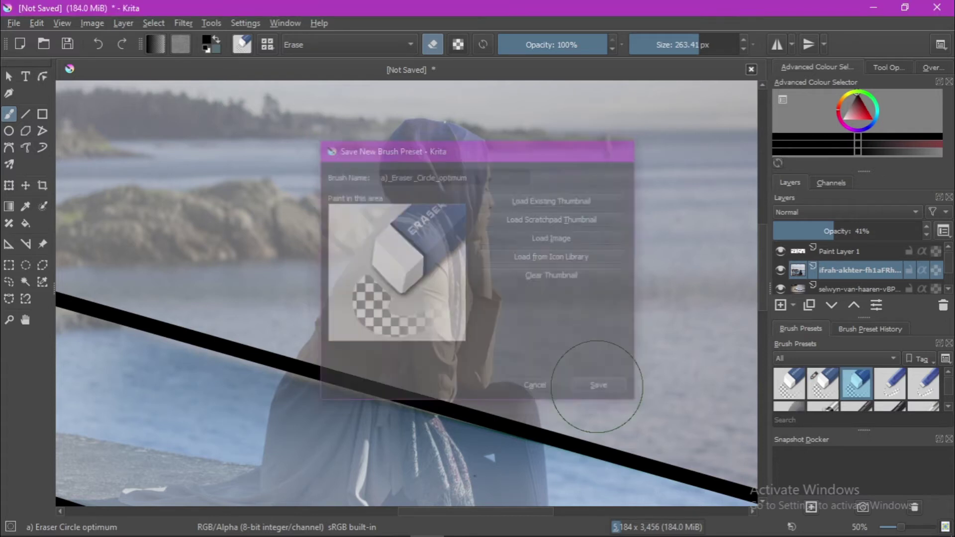
# Try the eraser presets and settle on the 50 px a) Eraser Circle.
pyautogui.click(783, 386)
pyautogui.click(823, 386)
pyautogui.click(856, 385)
pyautogui.click(898, 384)
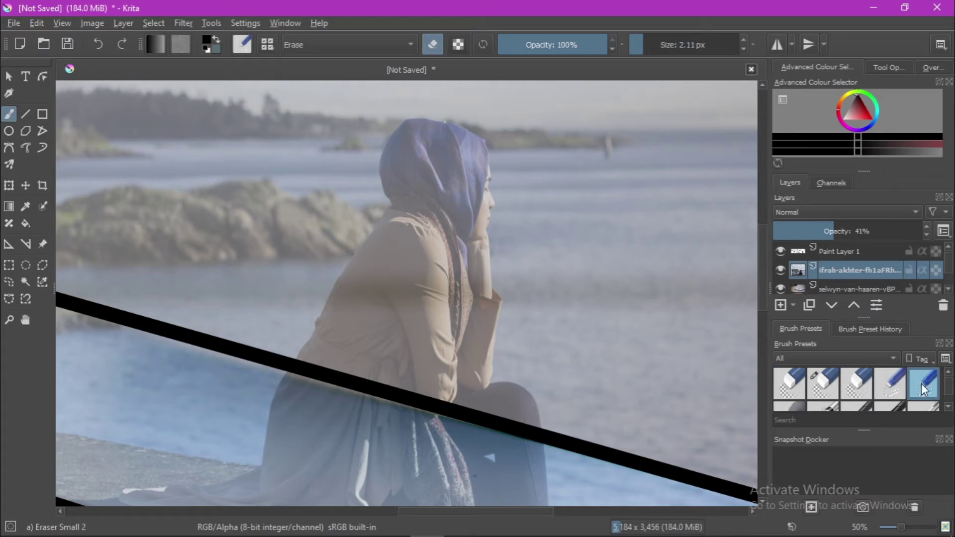
pyautogui.click(901, 386)
pyautogui.click(898, 384)
pyautogui.click(856, 383)
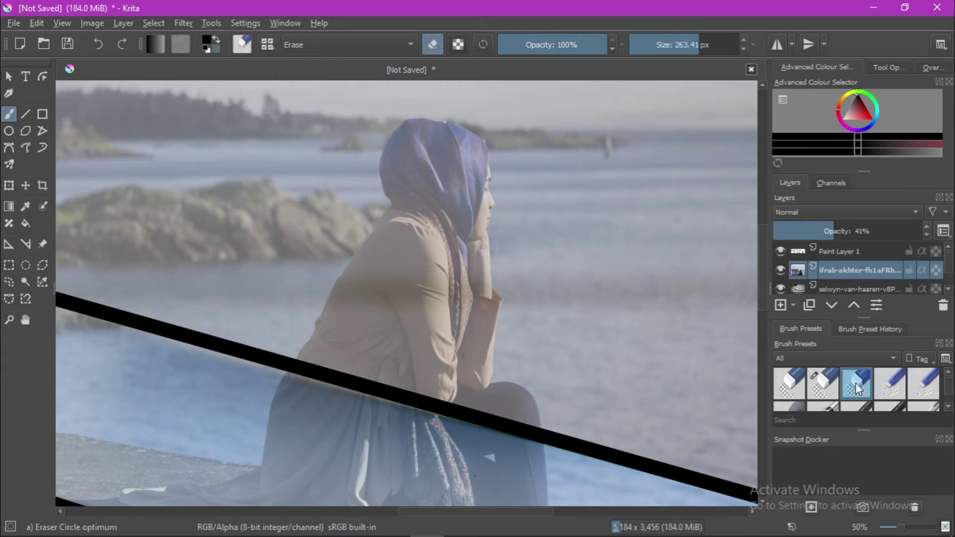
pyautogui.click(915, 382)
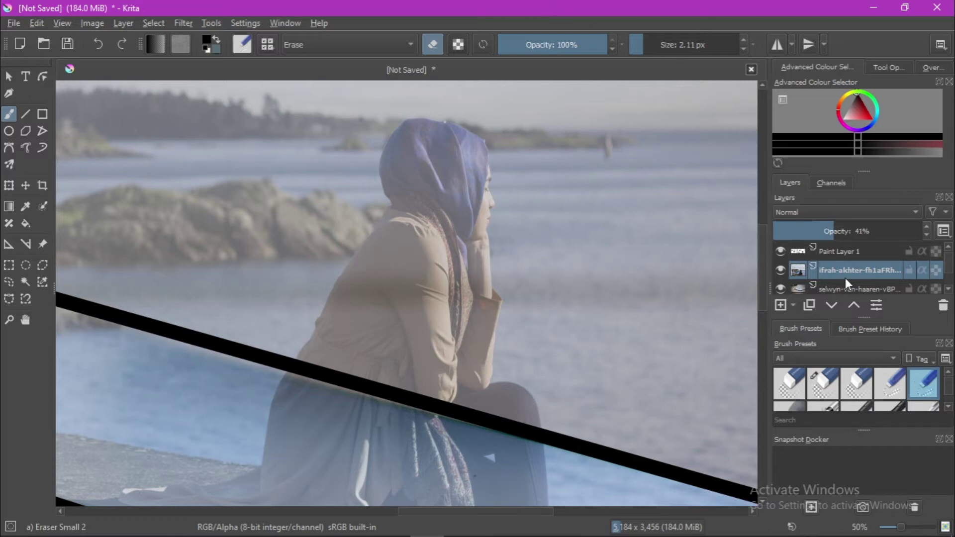
pyautogui.click(889, 384)
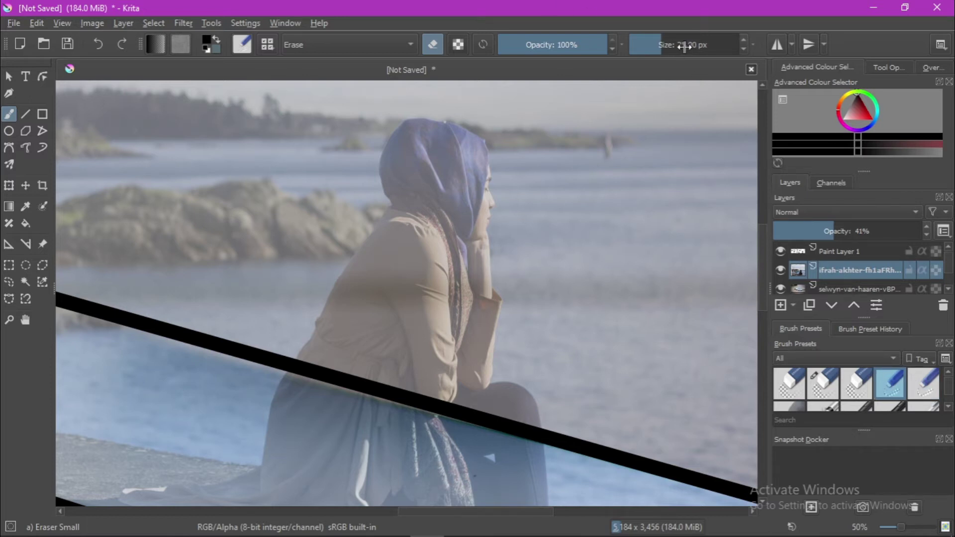
pyautogui.click(856, 386)
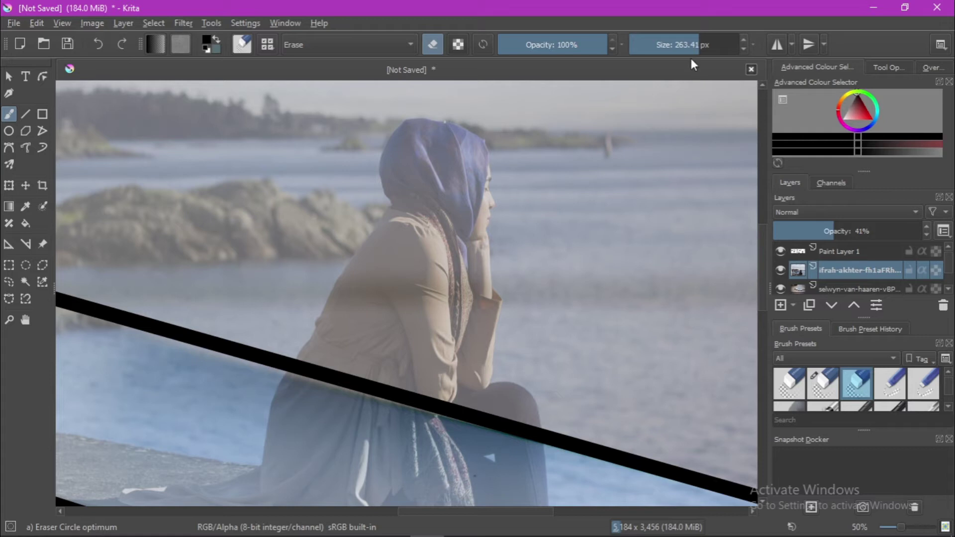
pyautogui.click(825, 389)
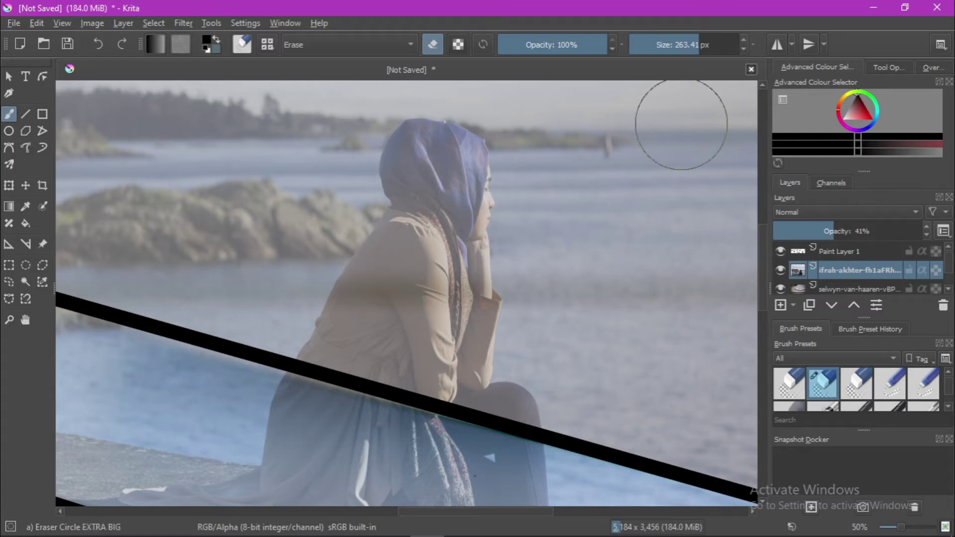
pyautogui.click(789, 383)
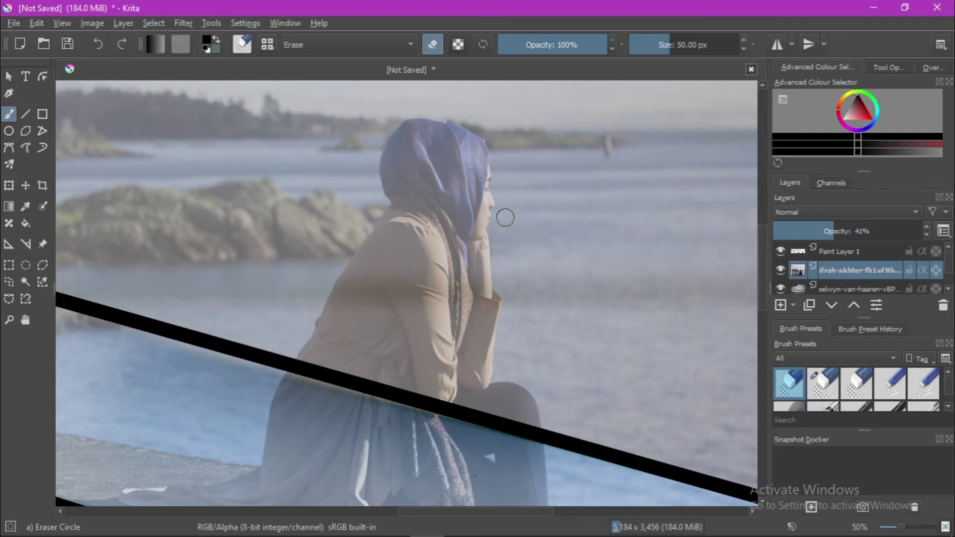
# Erase a band around the woman's silhouette, in front of her face and arms and along her back.
pyautogui.moveTo(506, 219); pyautogui.dragTo(510, 272)
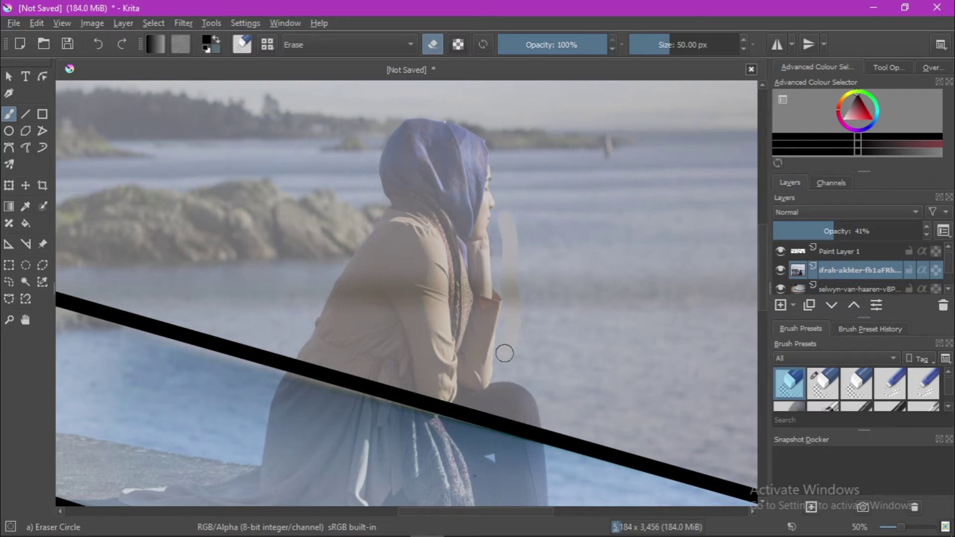
pyautogui.moveTo(536, 373)
pyautogui.mouseDown()
pyautogui.moveTo(554, 417)
pyautogui.moveTo(754, 481)
pyautogui.mouseUp()
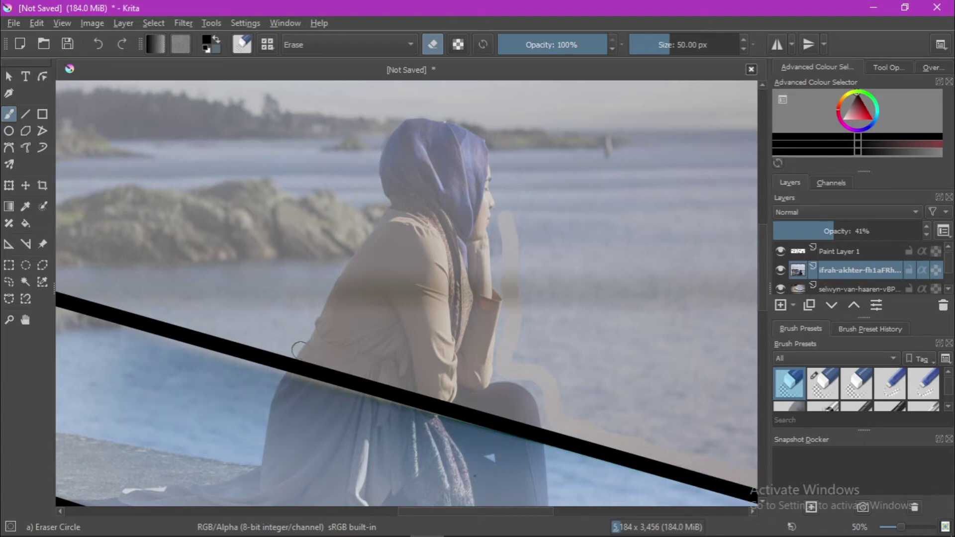
pyautogui.moveTo(292, 347); pyautogui.dragTo(304, 331)
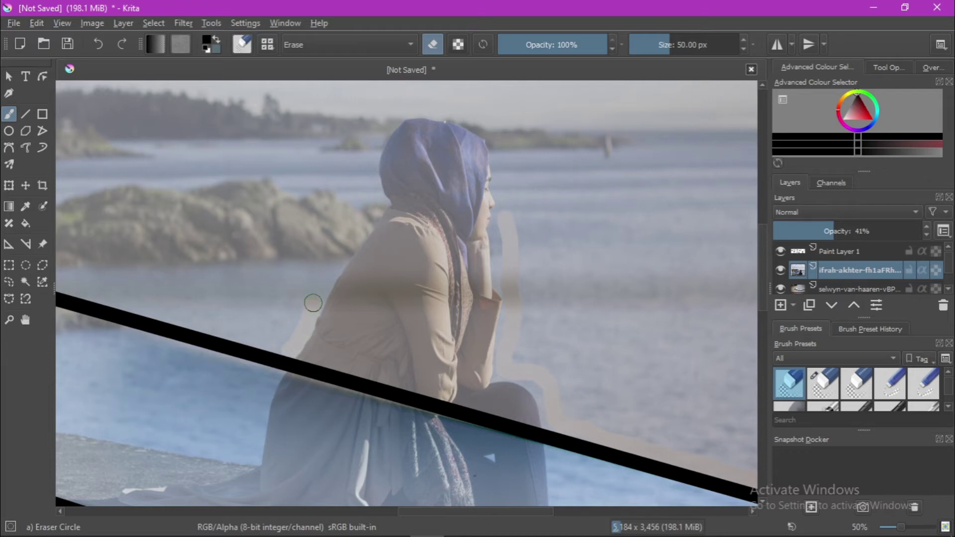
pyautogui.moveTo(324, 284)
pyautogui.mouseDown()
pyautogui.moveTo(356, 217)
pyautogui.moveTo(375, 123)
pyautogui.moveTo(407, 106)
pyautogui.moveTo(448, 106)
pyautogui.moveTo(488, 128)
pyautogui.moveTo(505, 228)
pyautogui.mouseUp()
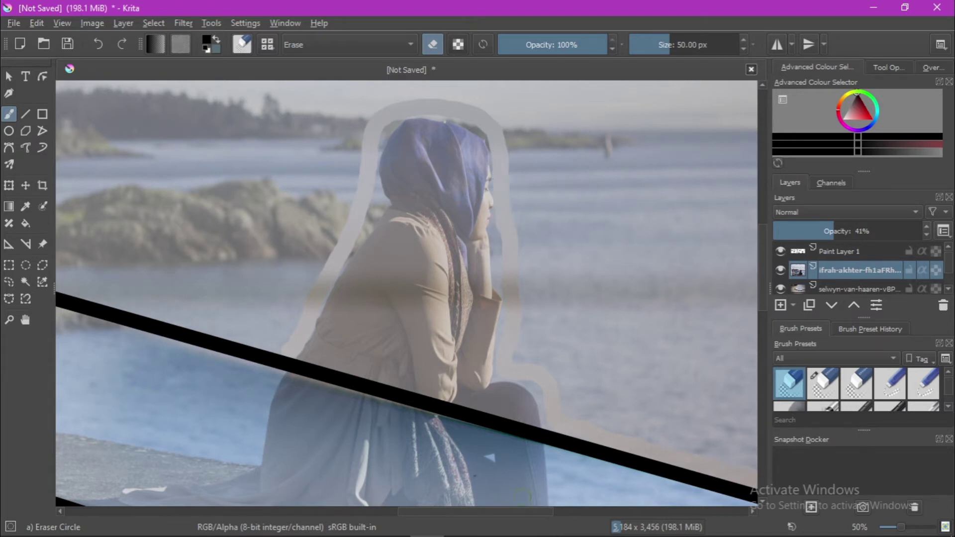
# Erase a freehand band of overlay just above the phone's top edge.
pyautogui.moveTo(522, 513); pyautogui.dragTo(458, 512)
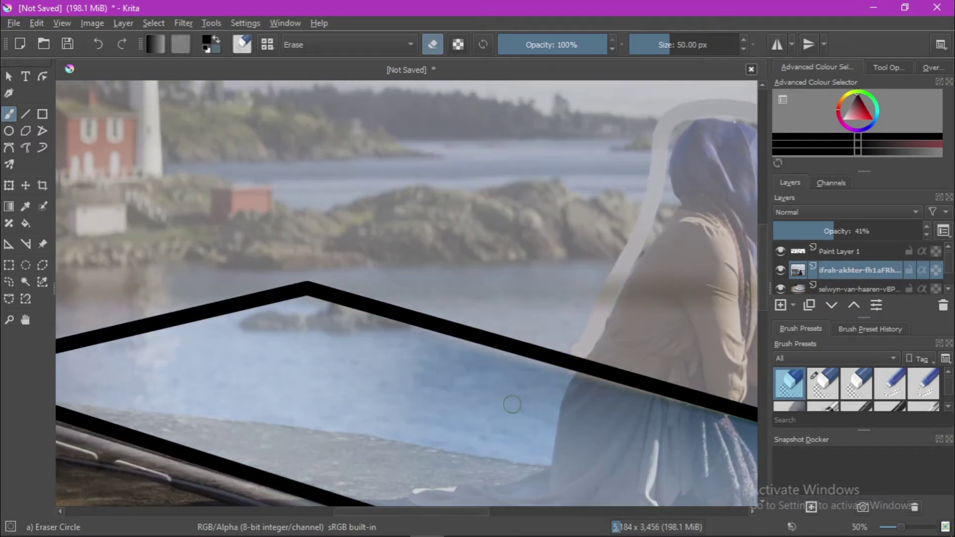
pyautogui.moveTo(574, 353); pyautogui.dragTo(404, 303)
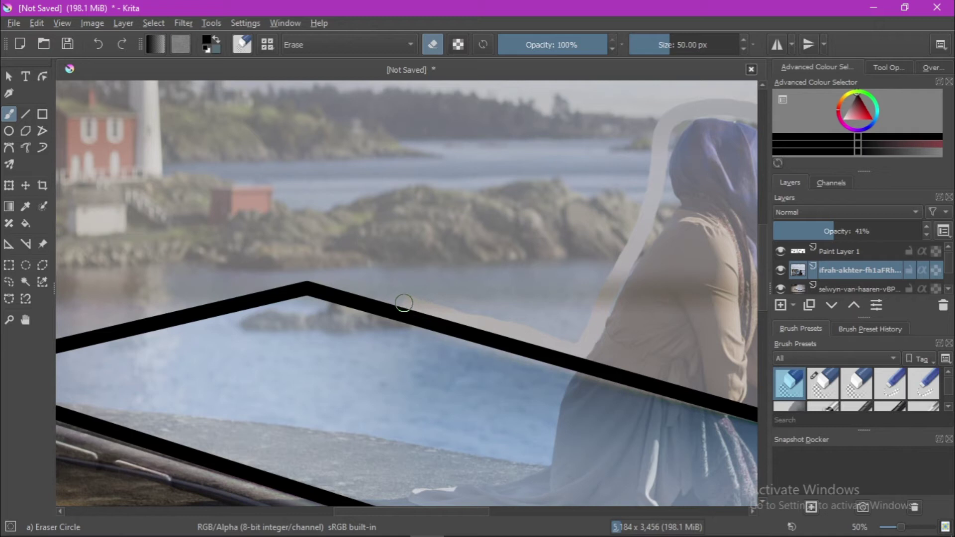
pyautogui.moveTo(347, 286); pyautogui.dragTo(297, 274)
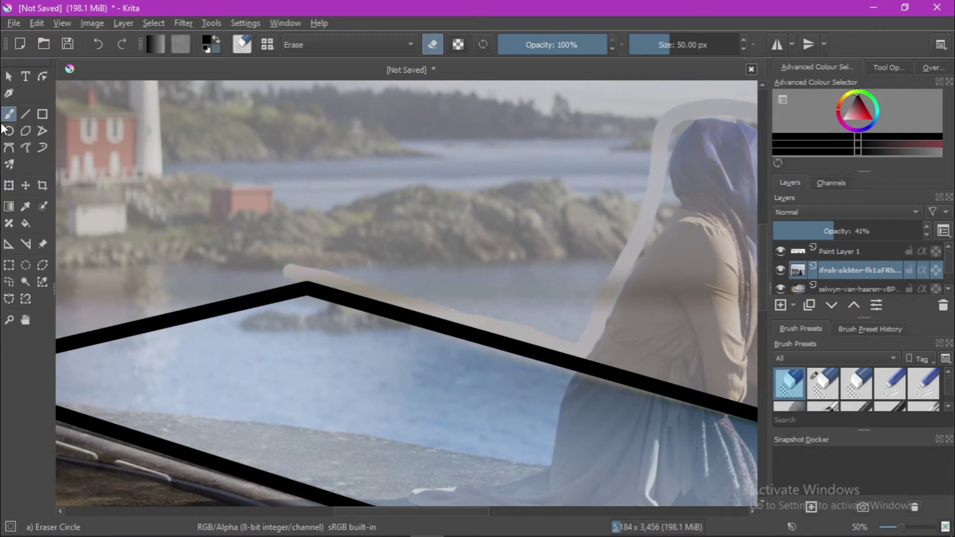
# Erase straight bands along the phone screen's upper-left edge with the line tool.
pyautogui.click(26, 115)
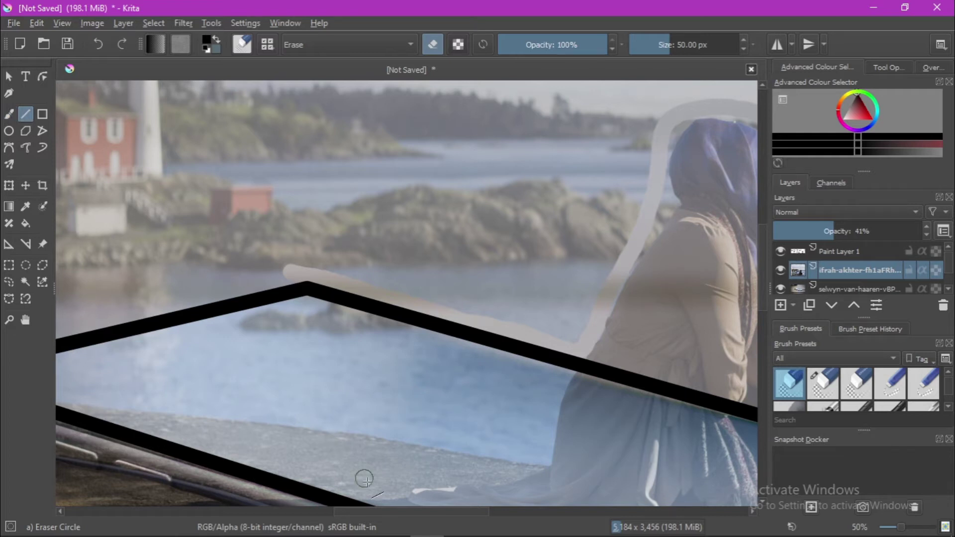
pyautogui.moveTo(387, 513); pyautogui.dragTo(357, 512)
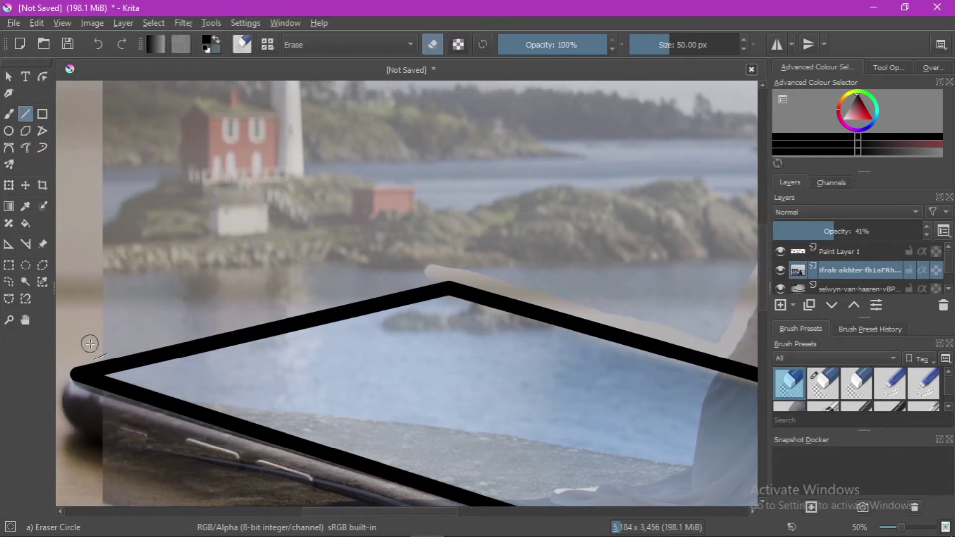
pyautogui.moveTo(95, 354); pyautogui.dragTo(436, 266)
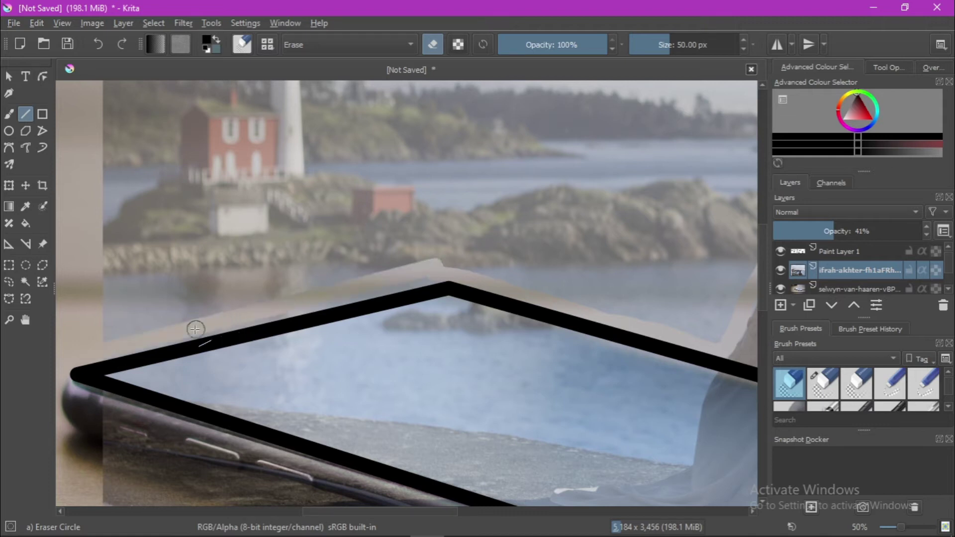
pyautogui.moveTo(138, 343); pyautogui.dragTo(429, 278)
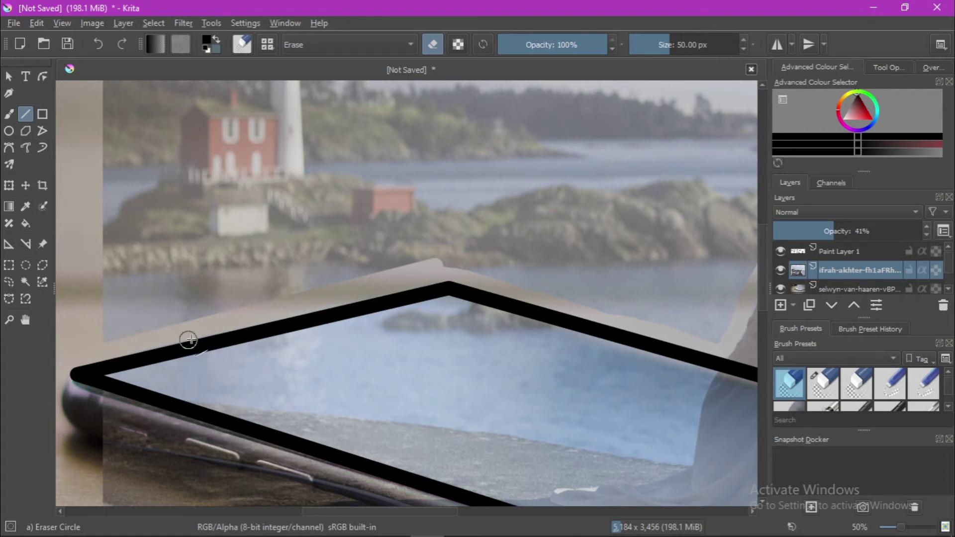
# Erase straight bands of overlay along the phone's left edge and lower side.
pyautogui.scroll(-3, 747, 306)
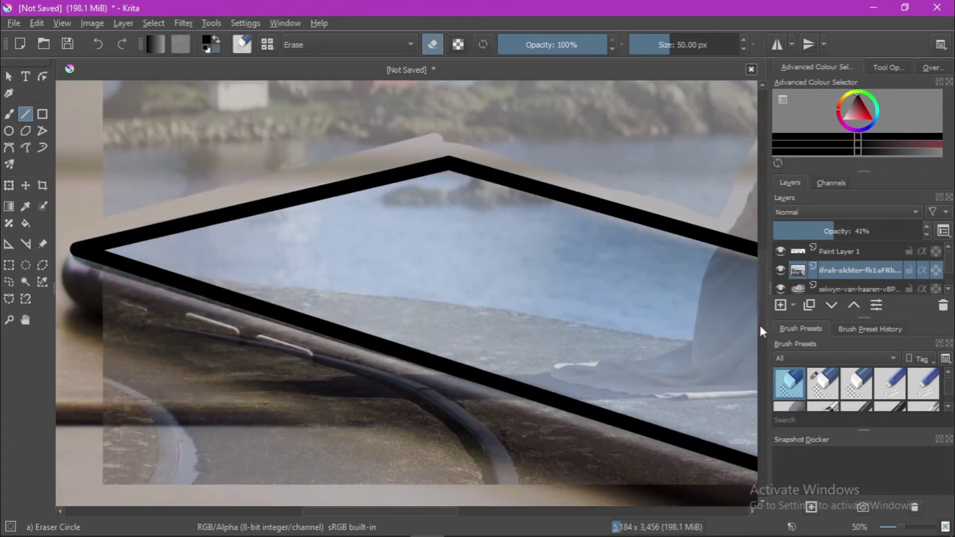
pyautogui.scroll(-2, 746, 306)
pyautogui.moveTo(96, 177); pyautogui.dragTo(695, 370)
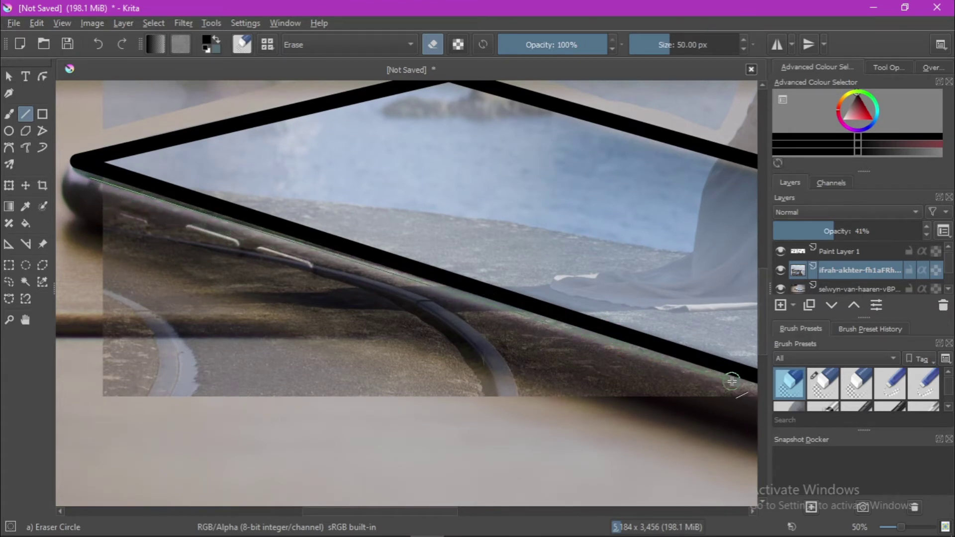
pyautogui.moveTo(694, 371); pyautogui.dragTo(751, 389)
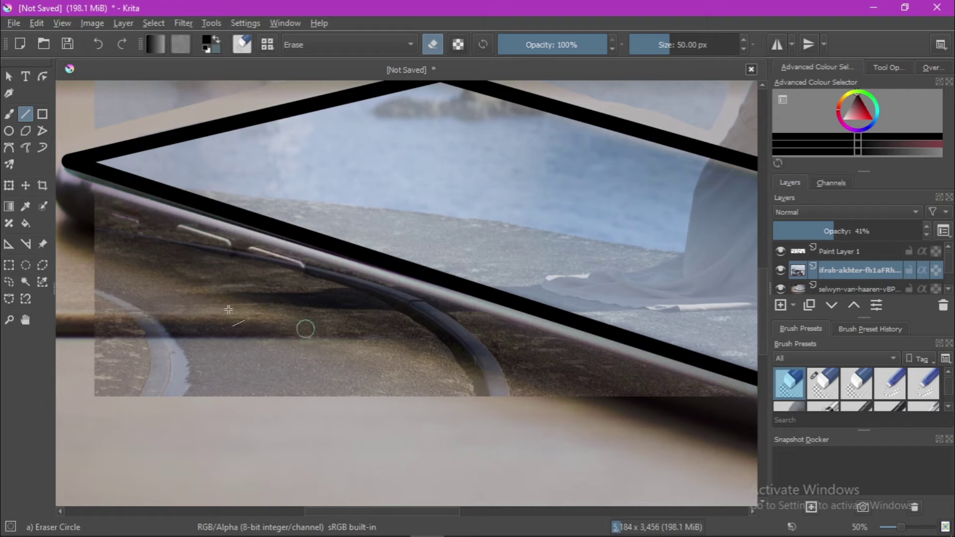
pyautogui.moveTo(98, 196)
pyautogui.mouseDown()
pyautogui.moveTo(354, 312)
pyautogui.moveTo(603, 357)
pyautogui.mouseUp()
pyautogui.moveTo(96, 209); pyautogui.dragTo(684, 386)
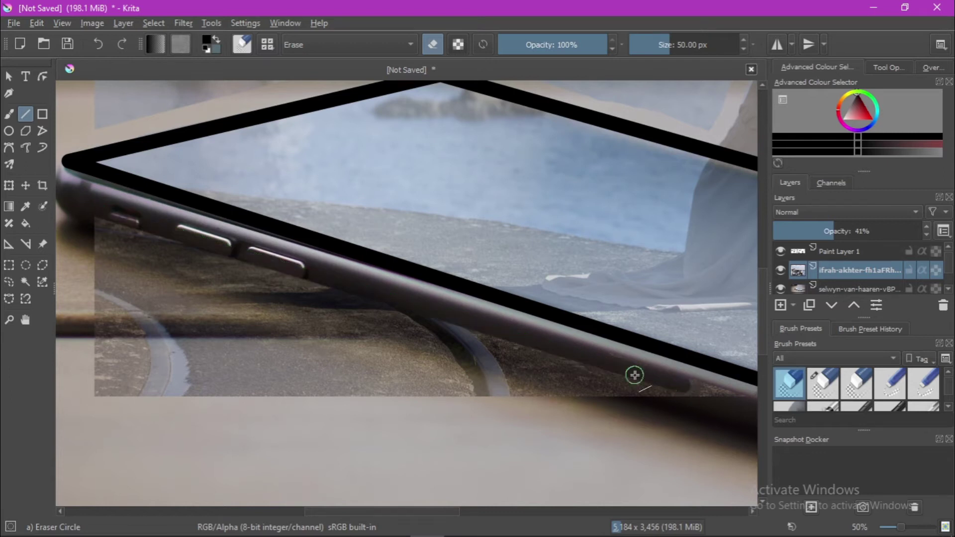
# Wipe the overlay off the table below the phone with the larger Eraser Circle optimum, undoing one stray stroke.
pyautogui.click(865, 386)
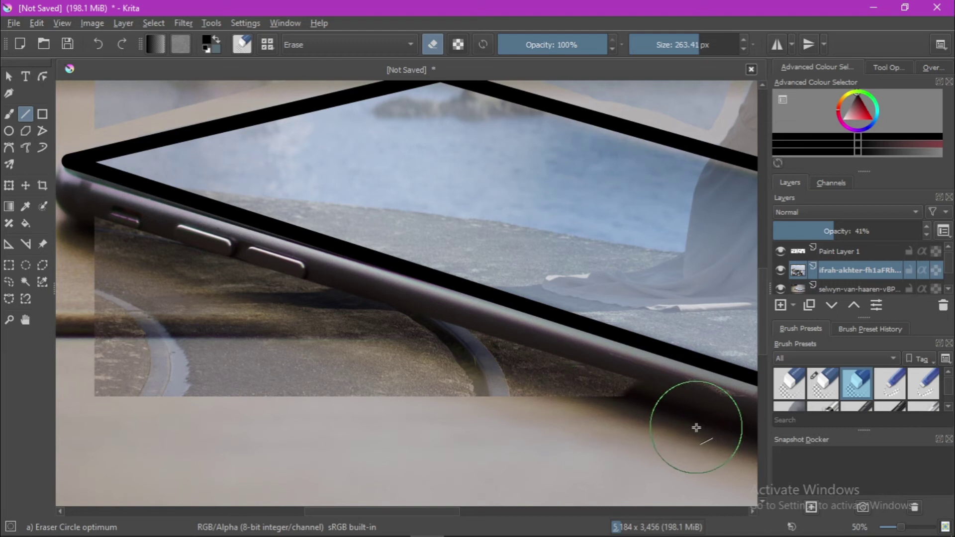
pyautogui.moveTo(715, 426); pyautogui.dragTo(490, 368)
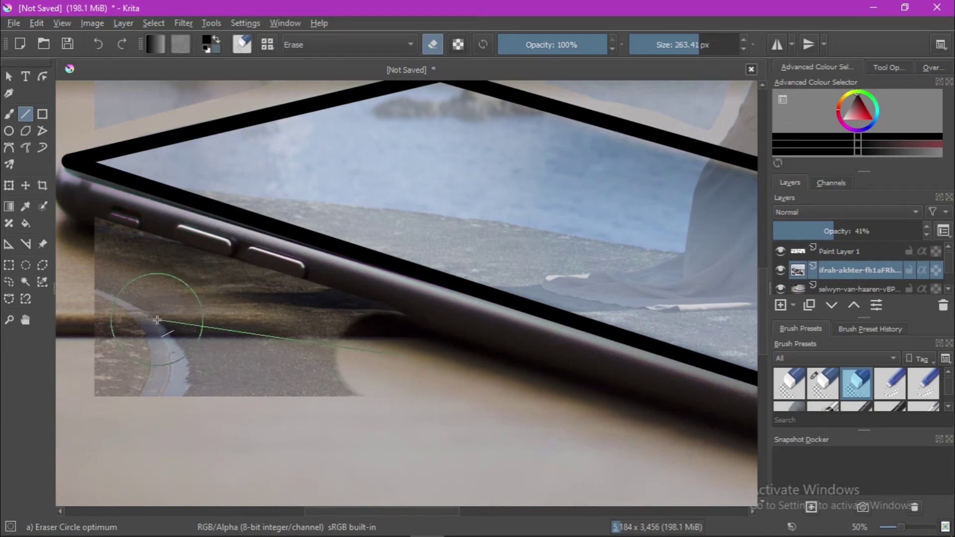
pyautogui.moveTo(343, 333); pyautogui.dragTo(174, 326)
pyautogui.hotkey('ctrl', 'z')
pyautogui.moveTo(360, 395); pyautogui.dragTo(92, 350)
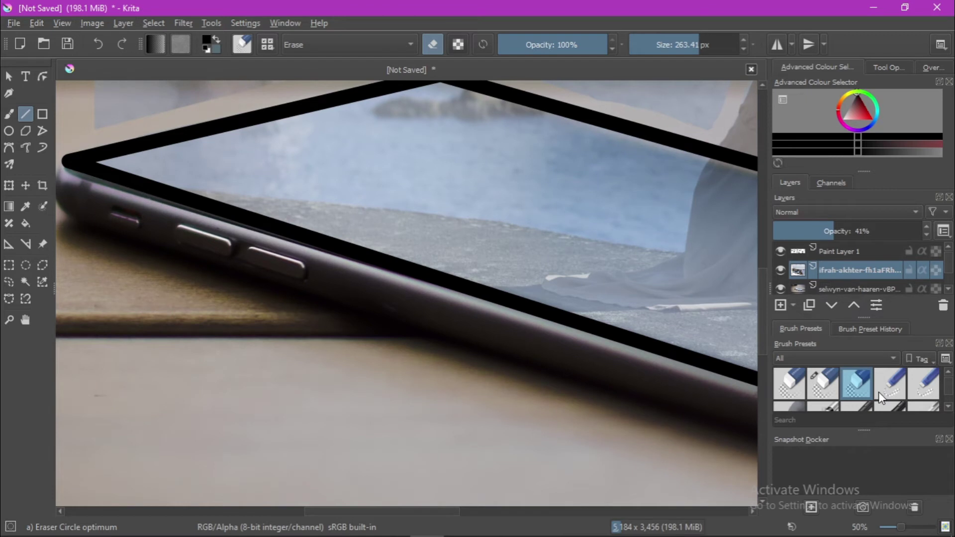
pyautogui.click(918, 387)
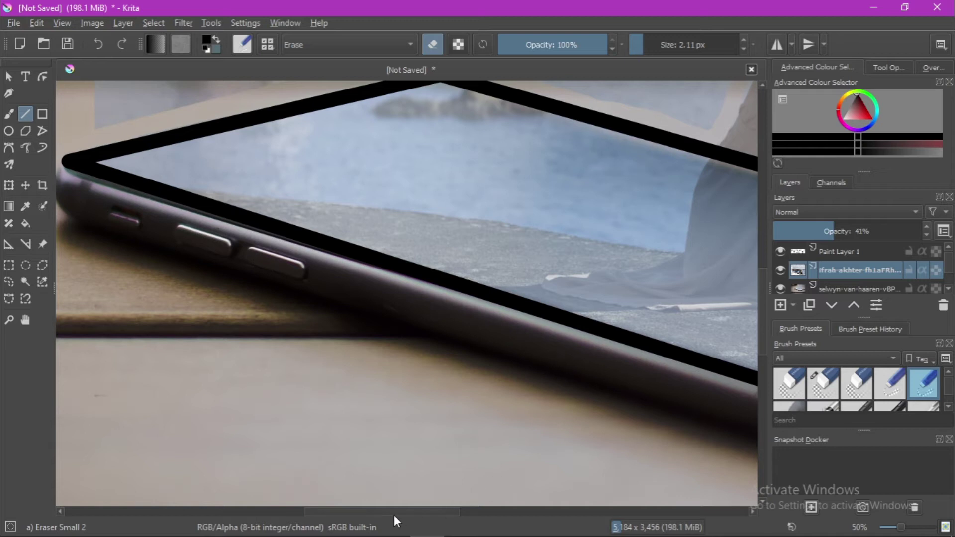
pyautogui.moveTo(401, 512); pyautogui.dragTo(520, 534)
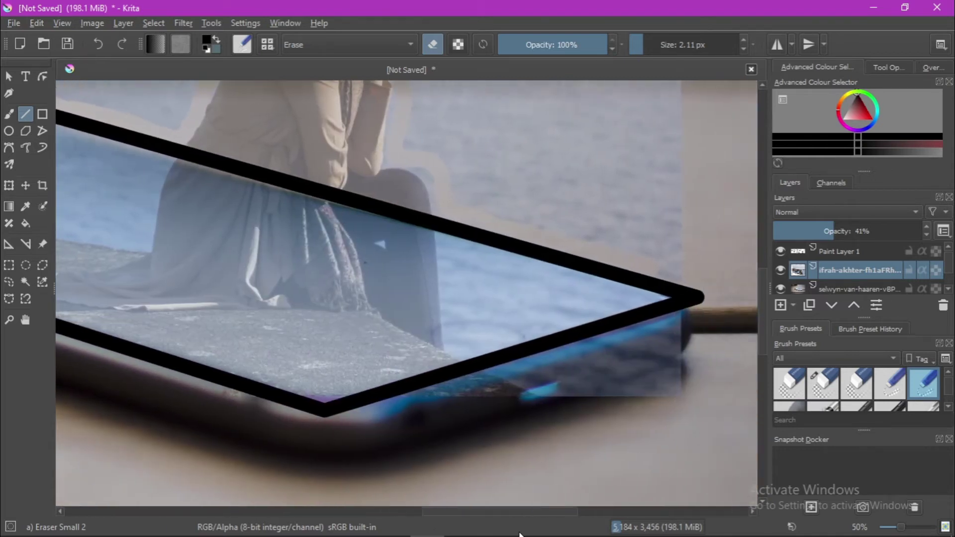
# Erase the phone's lower rim with EXTRA BIG, then thin strips along the screen border with the small erasers.
pyautogui.click(820, 390)
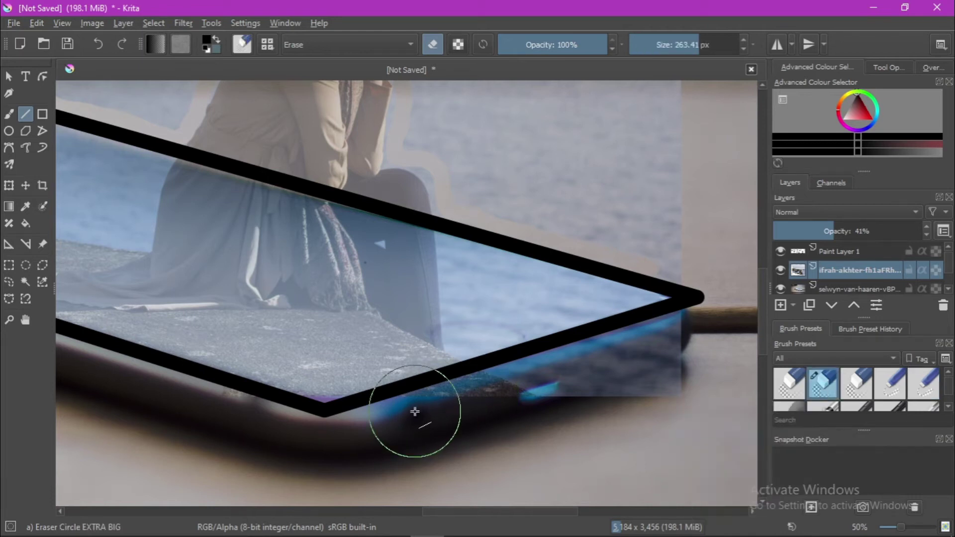
pyautogui.moveTo(428, 442)
pyautogui.mouseDown()
pyautogui.moveTo(569, 405)
pyautogui.moveTo(665, 337)
pyautogui.moveTo(559, 348)
pyautogui.moveTo(461, 386)
pyautogui.moveTo(395, 395)
pyautogui.mouseUp()
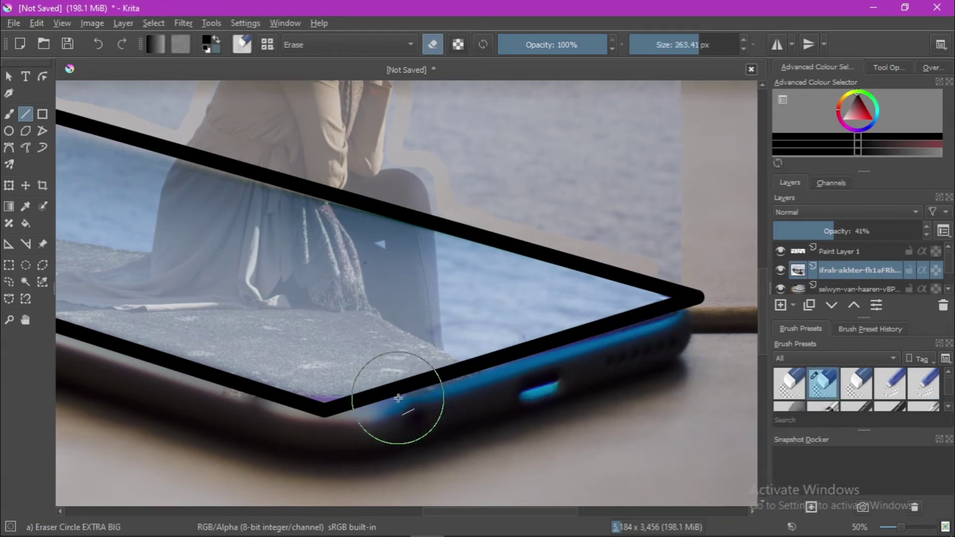
pyautogui.click(921, 386)
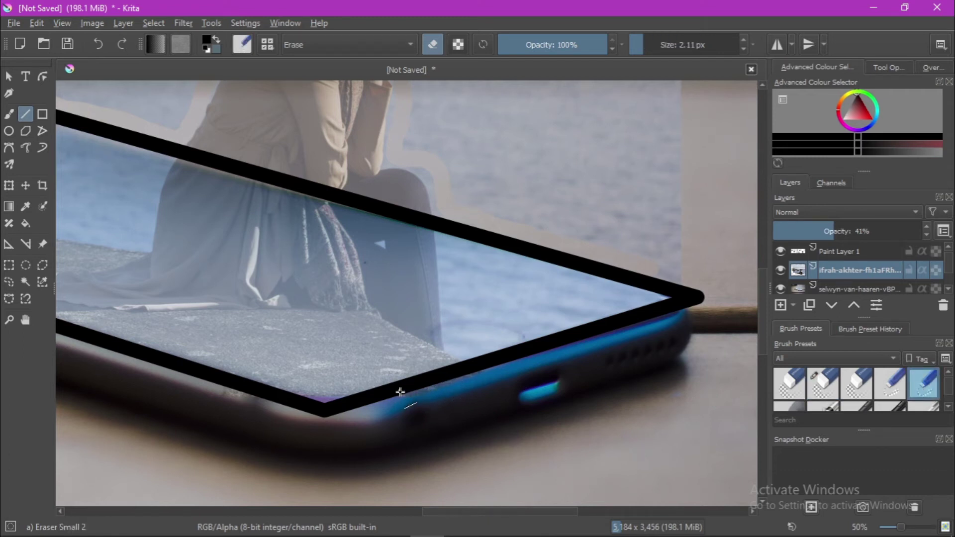
pyautogui.moveTo(459, 384); pyautogui.dragTo(462, 379)
pyautogui.moveTo(409, 394); pyautogui.dragTo(471, 374)
pyautogui.moveTo(409, 395); pyautogui.dragTo(468, 378)
pyautogui.click(887, 378)
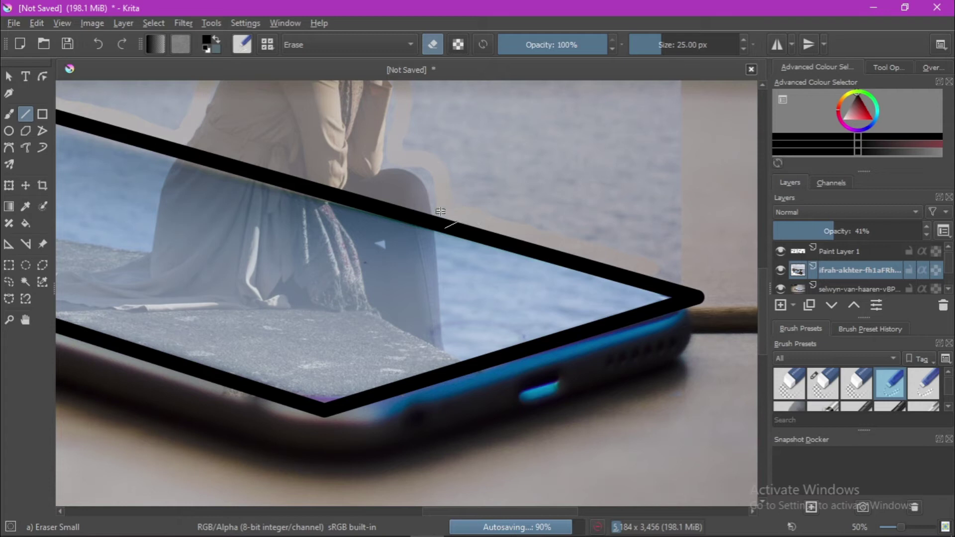
pyautogui.moveTo(441, 211); pyautogui.dragTo(688, 286)
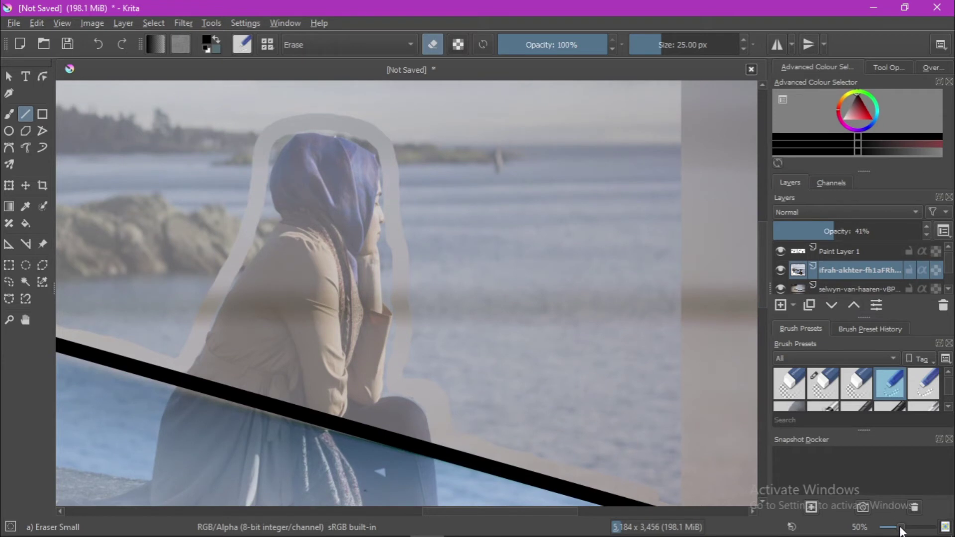
# Zoom to 141%, pan to the woman's arm, and erase the halo and dark streak there with Eraser Small.
pyautogui.moveTo(902, 527); pyautogui.dragTo(906, 527)
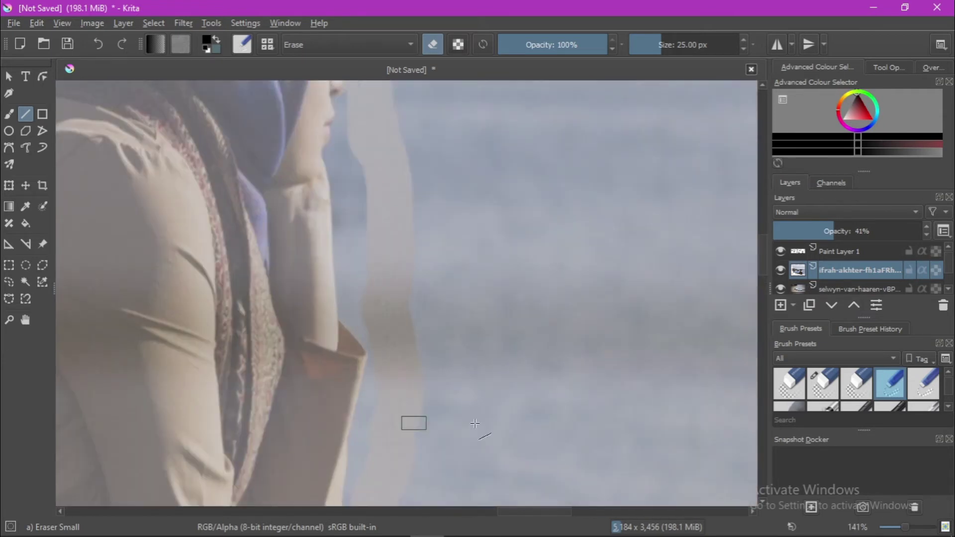
pyautogui.click(25, 320)
pyautogui.moveTo(305, 398); pyautogui.dragTo(288, 194)
pyautogui.moveTo(428, 503); pyautogui.dragTo(404, 411)
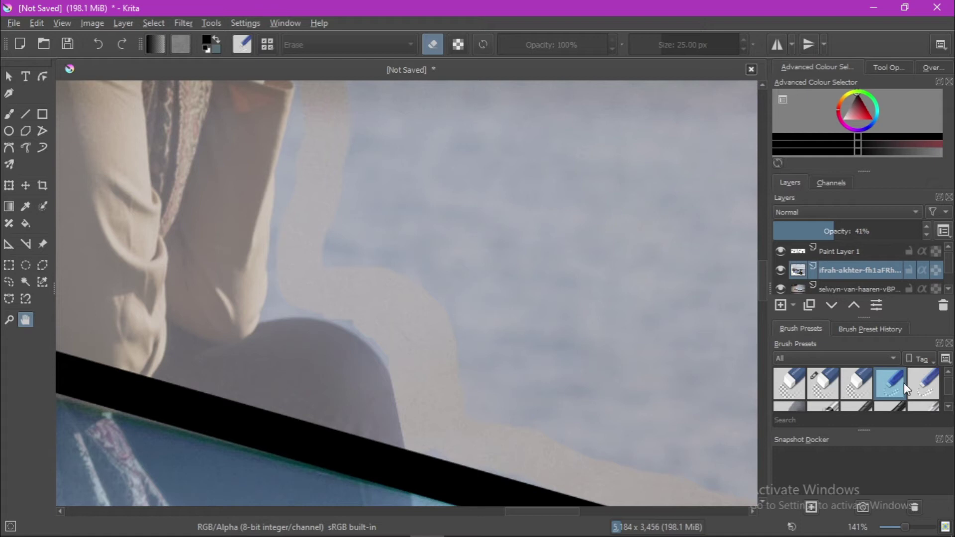
pyautogui.click(929, 383)
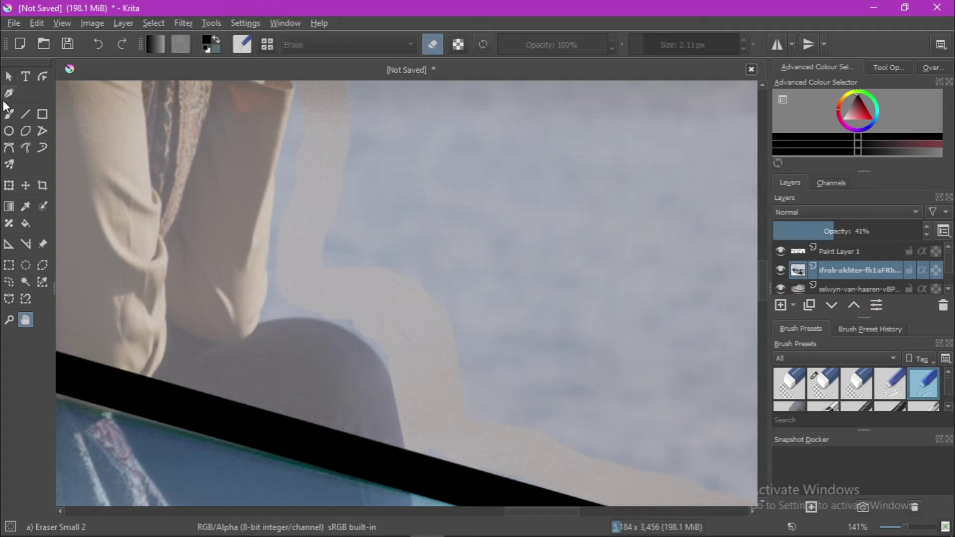
pyautogui.click(10, 115)
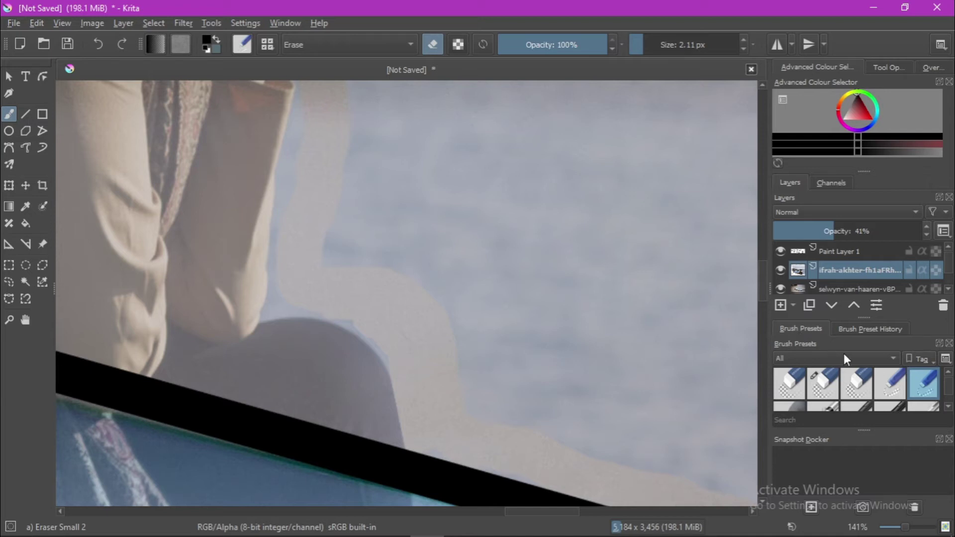
pyautogui.click(891, 387)
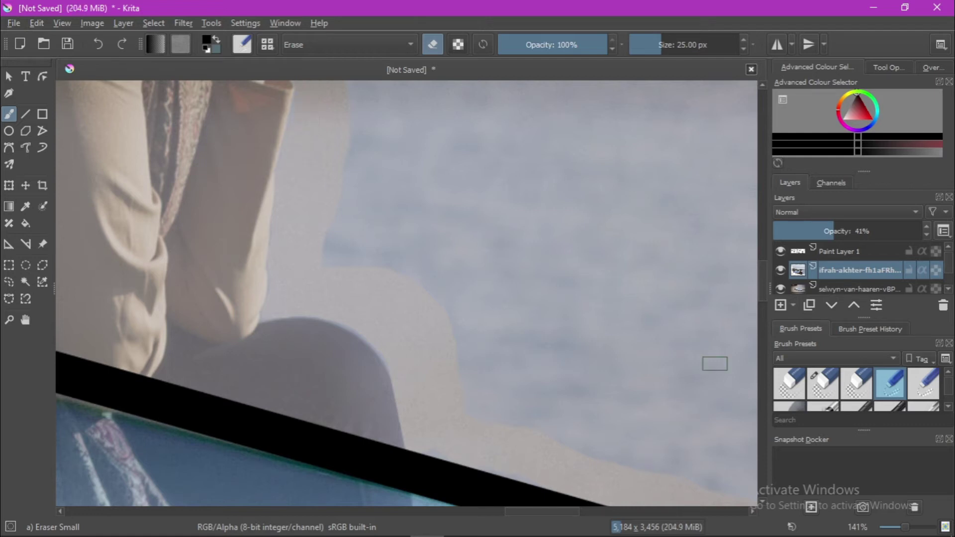
pyautogui.moveTo(761, 301); pyautogui.dragTo(762, 276)
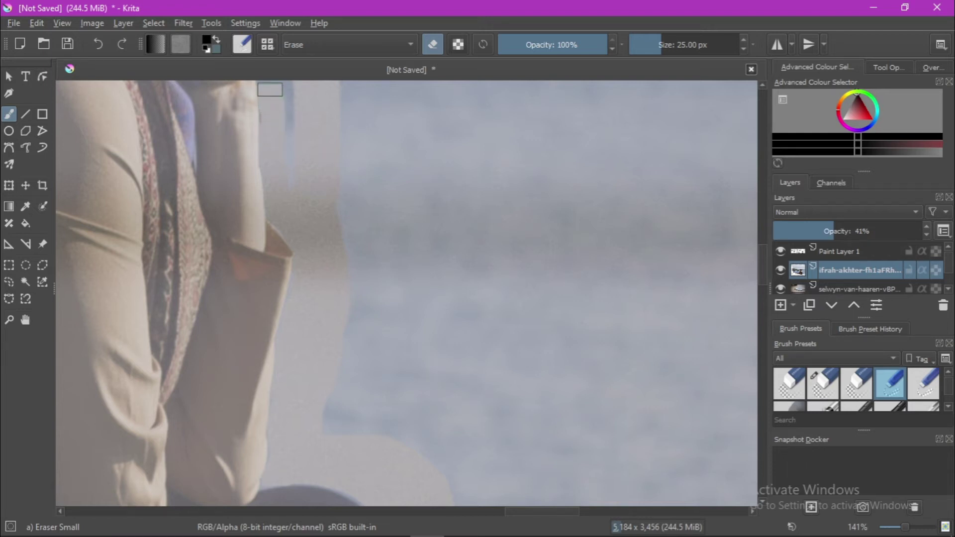
pyautogui.moveTo(269, 108)
pyautogui.mouseDown()
pyautogui.moveTo(271, 117)
pyautogui.moveTo(290, 106)
pyautogui.moveTo(282, 154)
pyautogui.moveTo(294, 133)
pyautogui.moveTo(284, 87)
pyautogui.mouseUp()
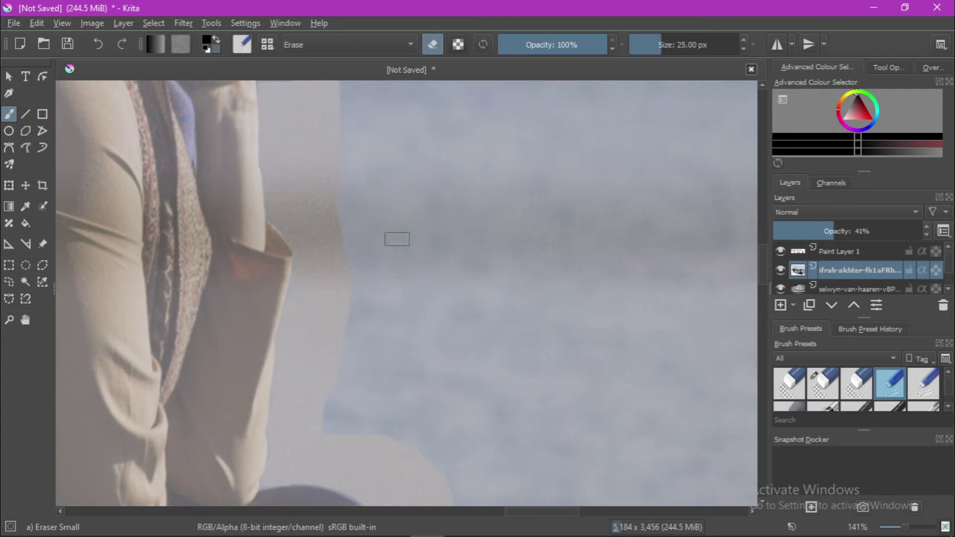
pyautogui.scroll(-1, 364, 277)
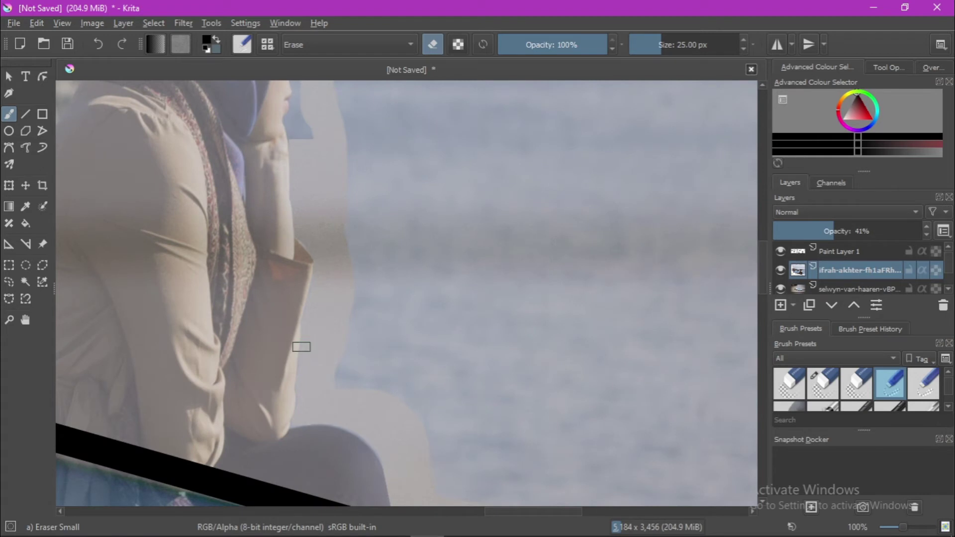
# Zoom to 400% and finely trim the halo along the shoulder curve with Eraser Small 2, undoing a stray stroke.
pyautogui.scroll(2, 322, 339)
pyautogui.scroll(2, 322, 339)
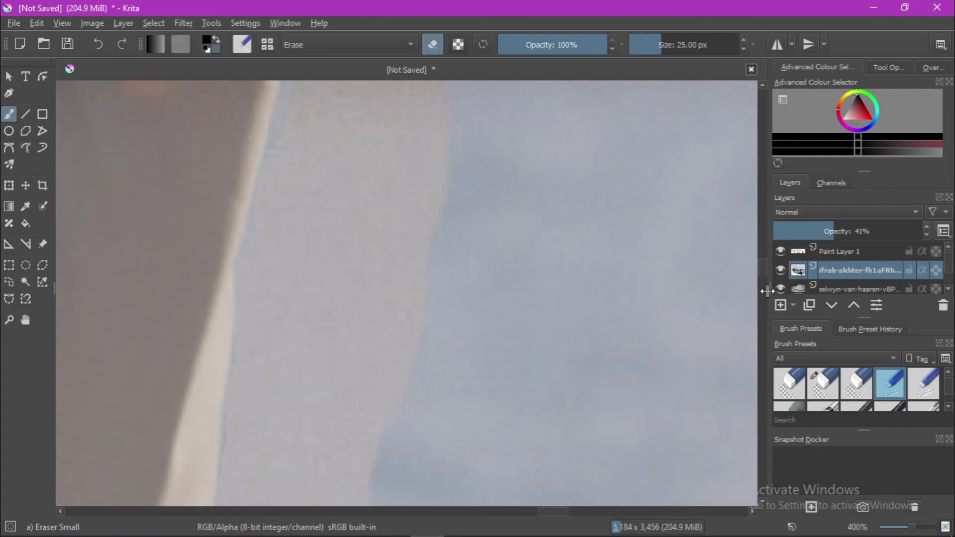
pyautogui.moveTo(761, 261)
pyautogui.mouseDown()
pyautogui.moveTo(760, 288)
pyautogui.moveTo(760, 274)
pyautogui.mouseUp()
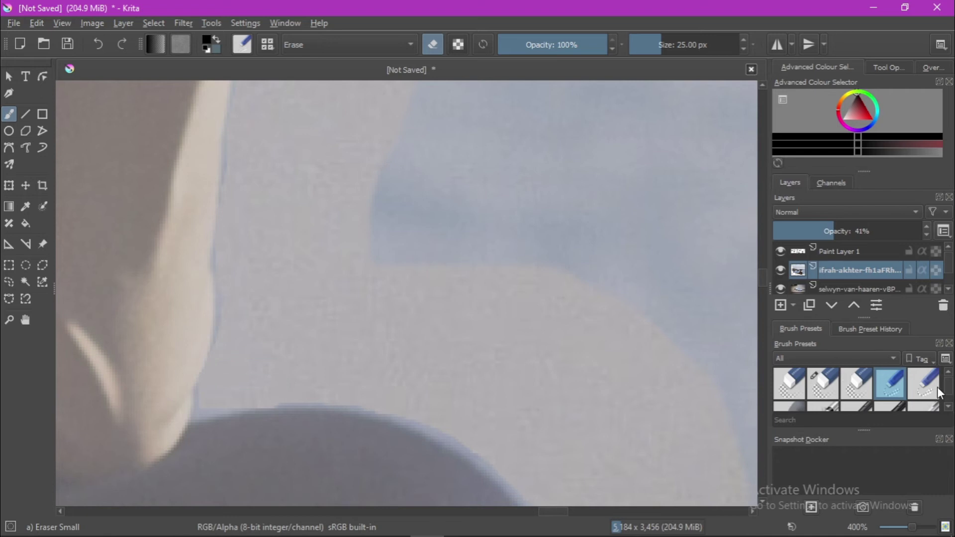
pyautogui.click(915, 385)
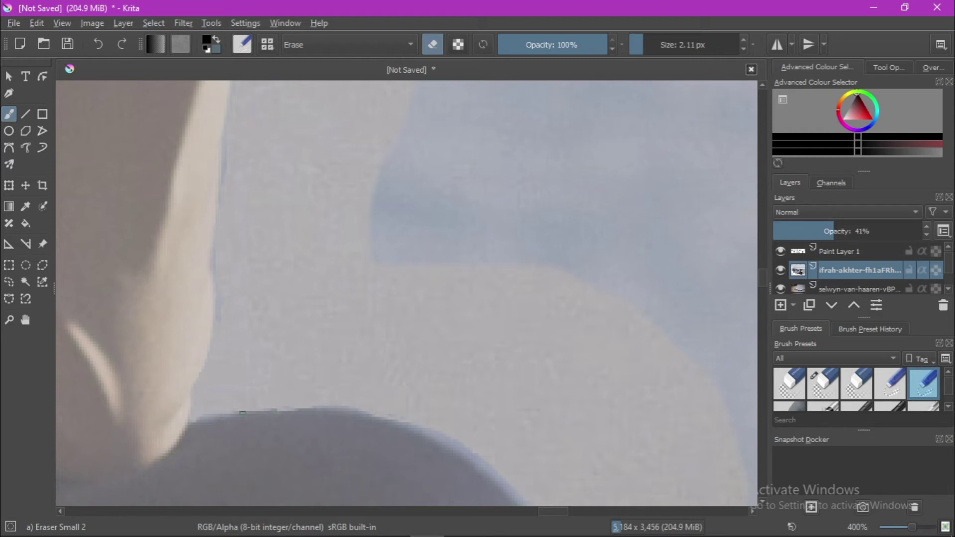
pyautogui.click(102, 43)
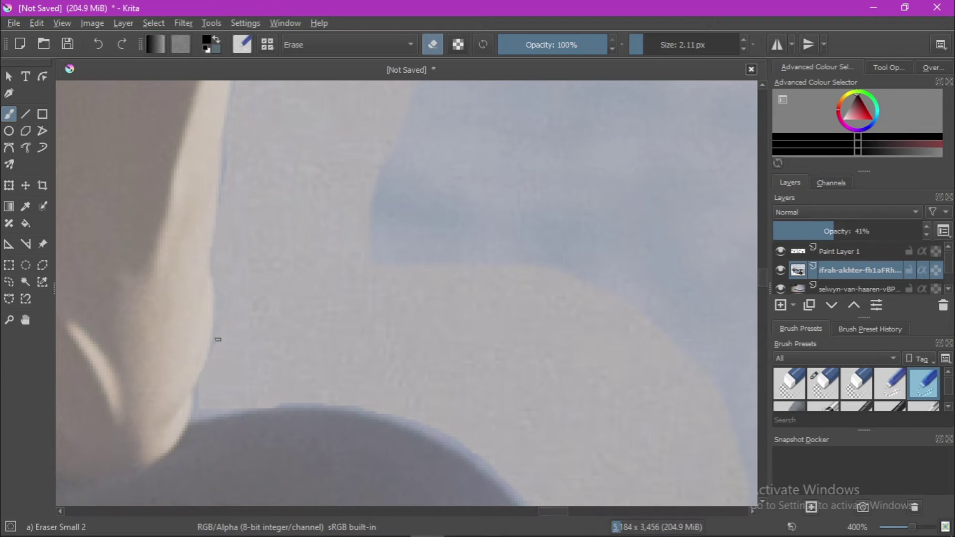
pyautogui.moveTo(225, 334); pyautogui.dragTo(220, 331)
# Trim the halo along the shoulder's outer edge, then zoom out and pan up to the woman's face.
pyautogui.scroll(-5, 765, 276)
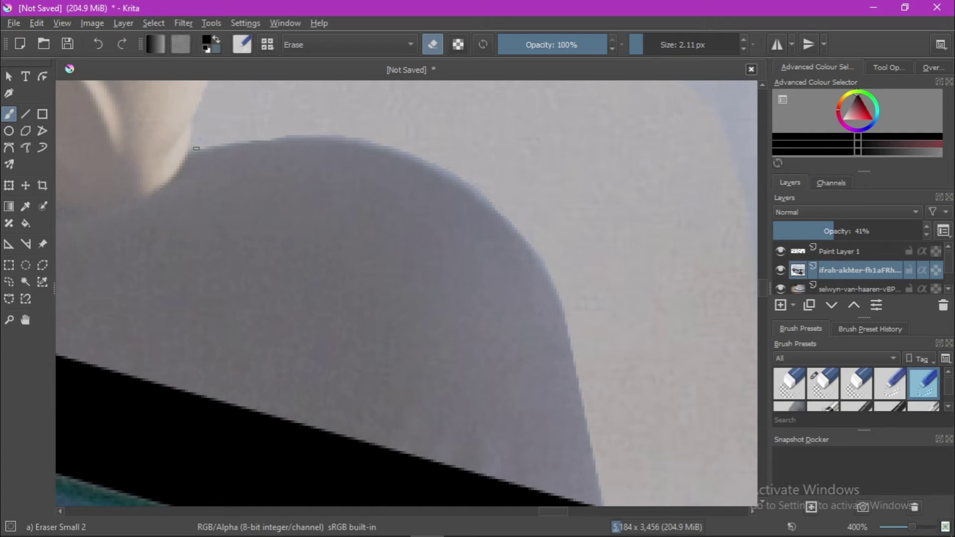
pyautogui.moveTo(283, 135); pyautogui.dragTo(297, 134)
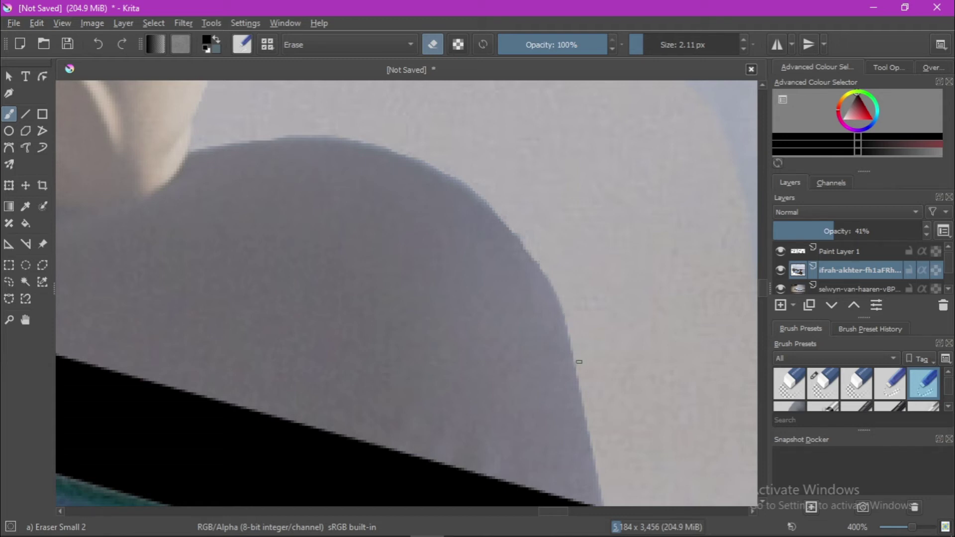
pyautogui.keyDown('ctrl'); pyautogui.scroll(-1, 572, 202); pyautogui.keyUp('ctrl')
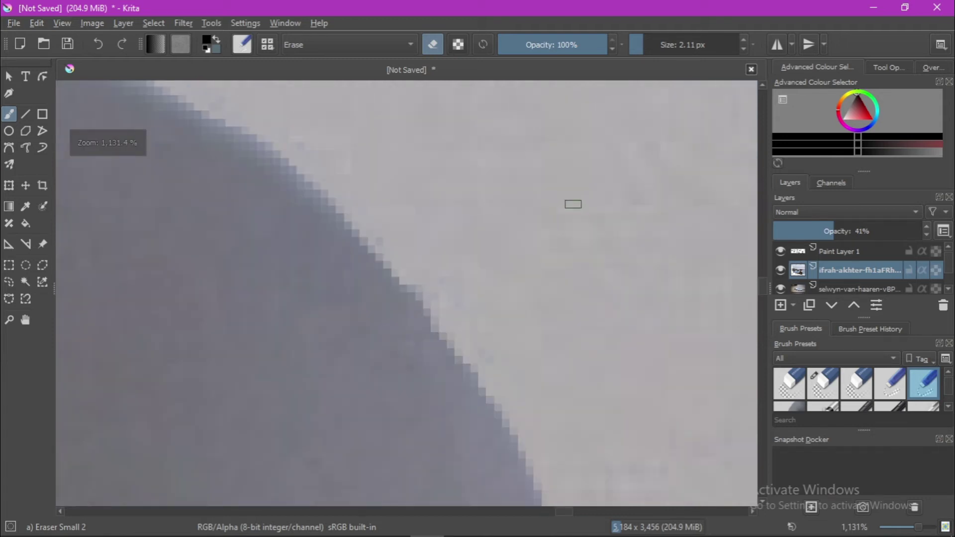
pyautogui.keyDown('ctrl'); pyautogui.scroll(-1, 573, 204); pyautogui.keyUp('ctrl')
pyautogui.keyDown('ctrl'); pyautogui.scroll(-1, 573, 205); pyautogui.keyUp('ctrl')
pyautogui.keyDown('ctrl'); pyautogui.scroll(-1, 573, 204); pyautogui.keyUp('ctrl')
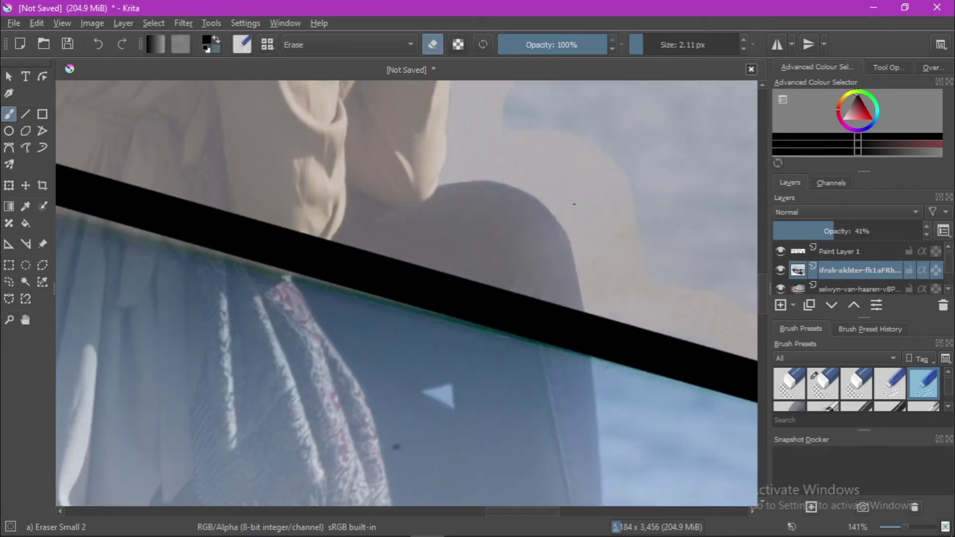
pyautogui.keyDown('ctrl'); pyautogui.scroll(-2, 573, 204); pyautogui.keyUp('ctrl')
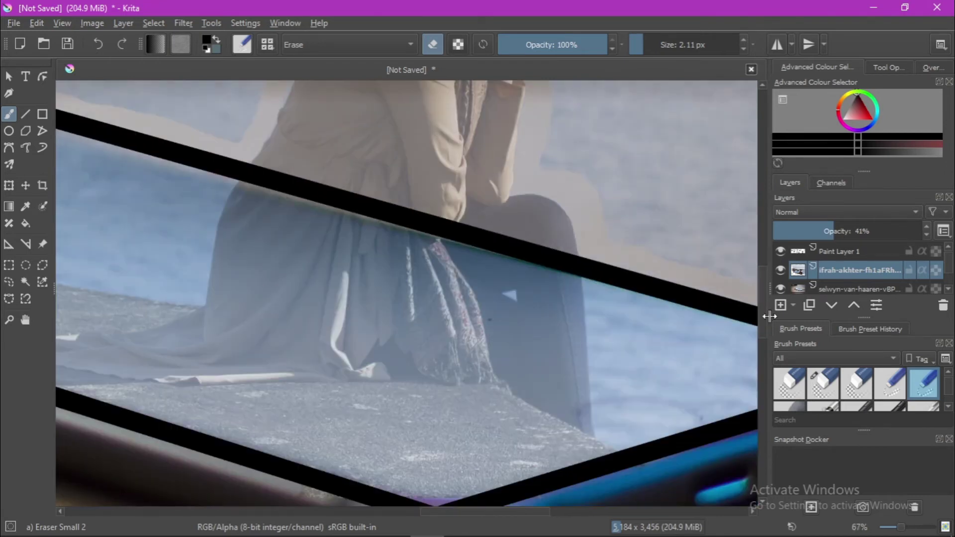
pyautogui.moveTo(764, 315); pyautogui.dragTo(753, 264)
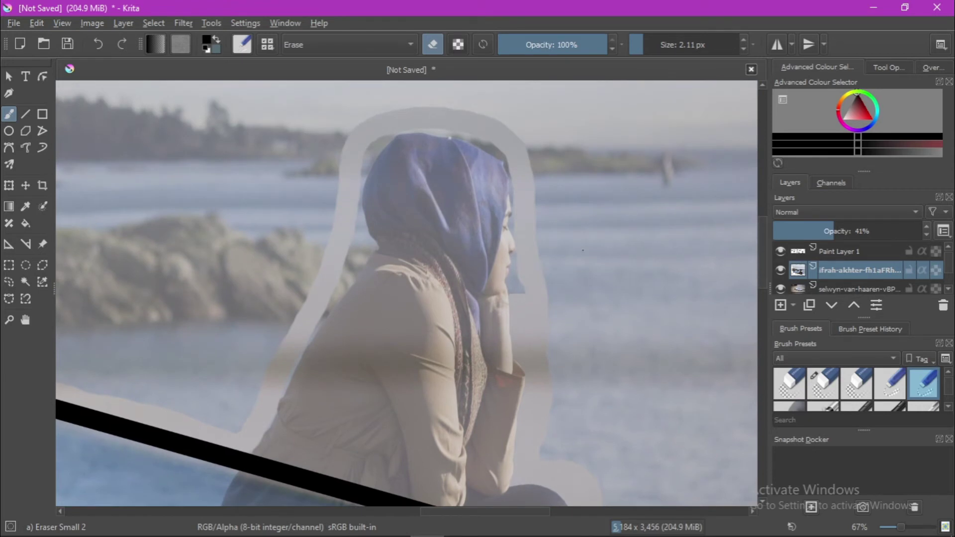
pyautogui.keyDown('ctrl'); pyautogui.scroll(3, 583, 250); pyautogui.keyUp('ctrl')
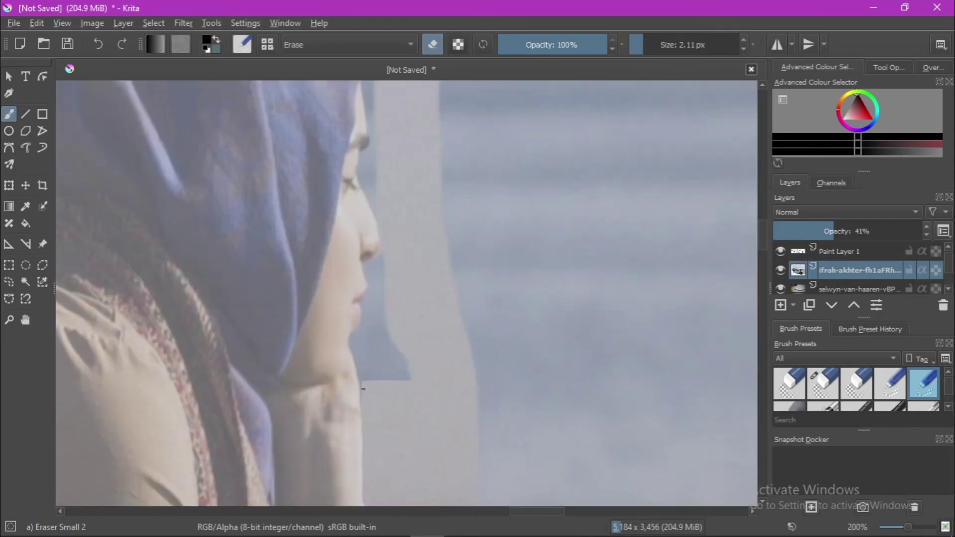
# Erase the background beside the woman's face and nose with Eraser Small.
pyautogui.click(888, 387)
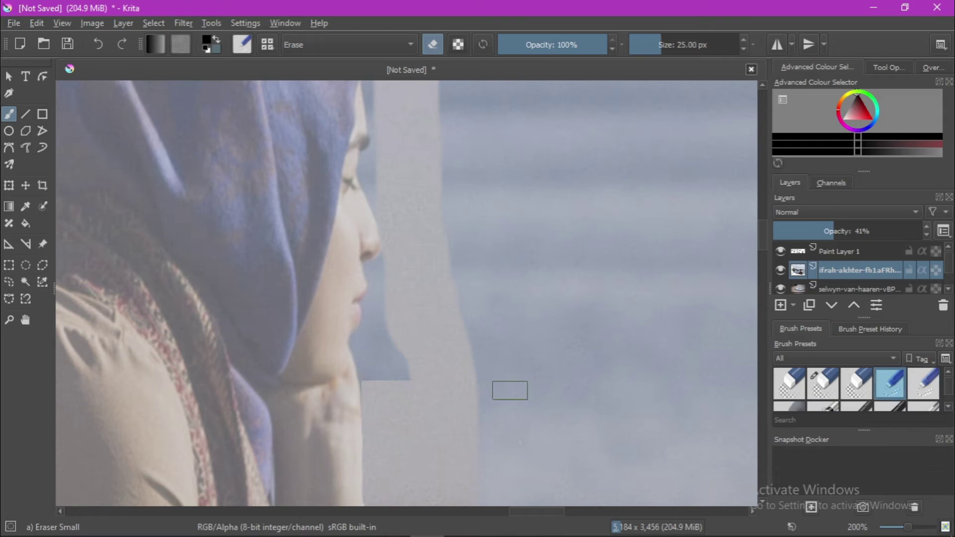
pyautogui.moveTo(393, 383)
pyautogui.mouseDown()
pyautogui.moveTo(369, 345)
pyautogui.moveTo(409, 376)
pyautogui.mouseUp()
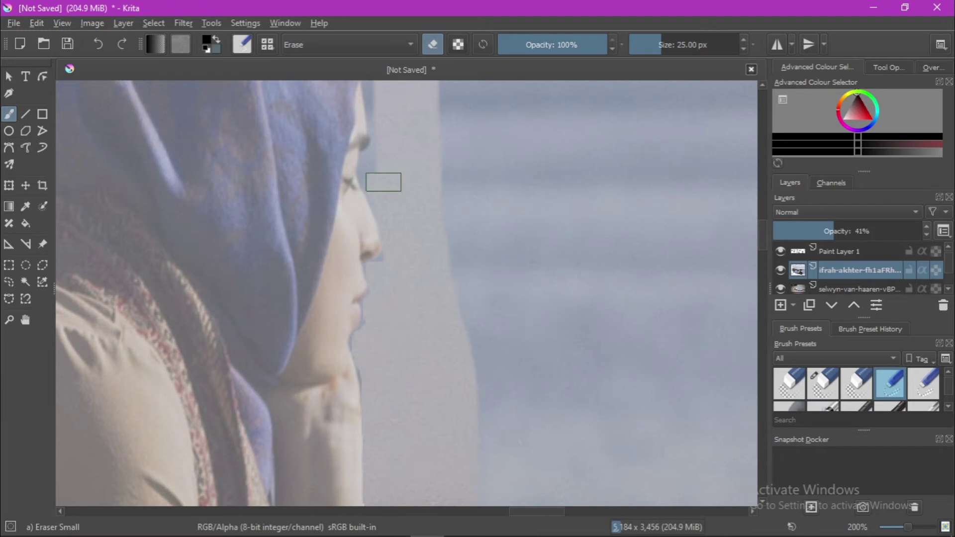
pyautogui.moveTo(382, 178); pyautogui.dragTo(389, 201)
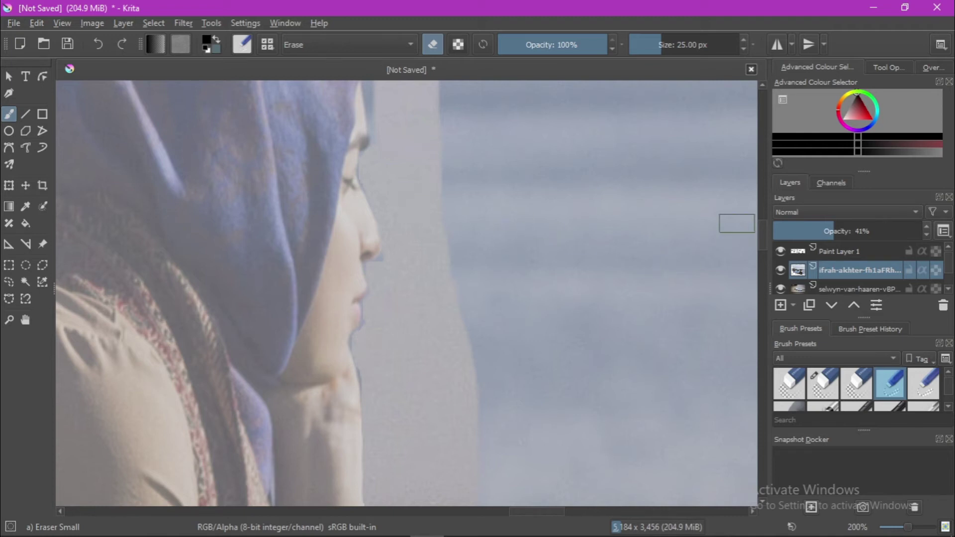
pyautogui.moveTo(762, 231); pyautogui.dragTo(761, 209)
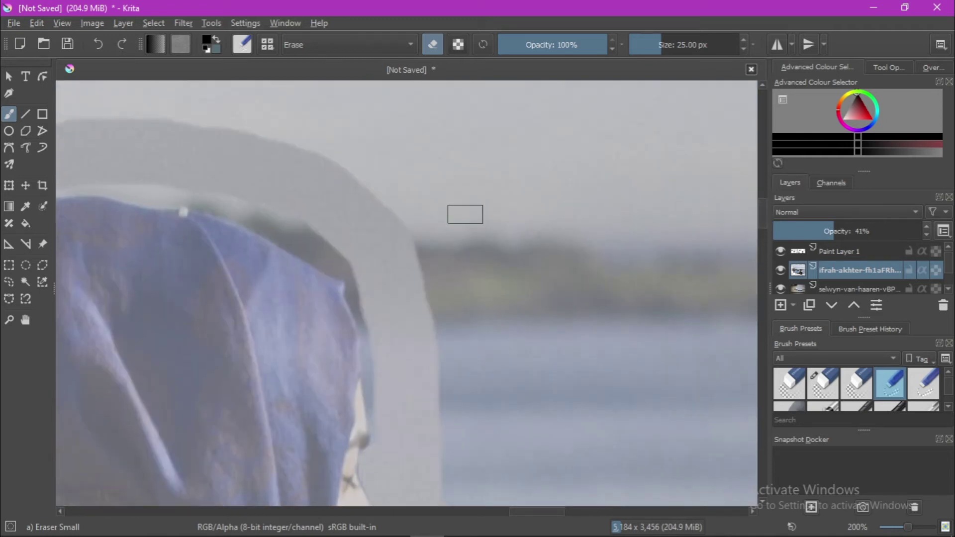
# Smooth the top edge of her hood by erasing the halo there, redoing one bad stroke.
pyautogui.moveTo(266, 220)
pyautogui.mouseDown()
pyautogui.moveTo(366, 275)
pyautogui.moveTo(393, 431)
pyautogui.mouseUp()
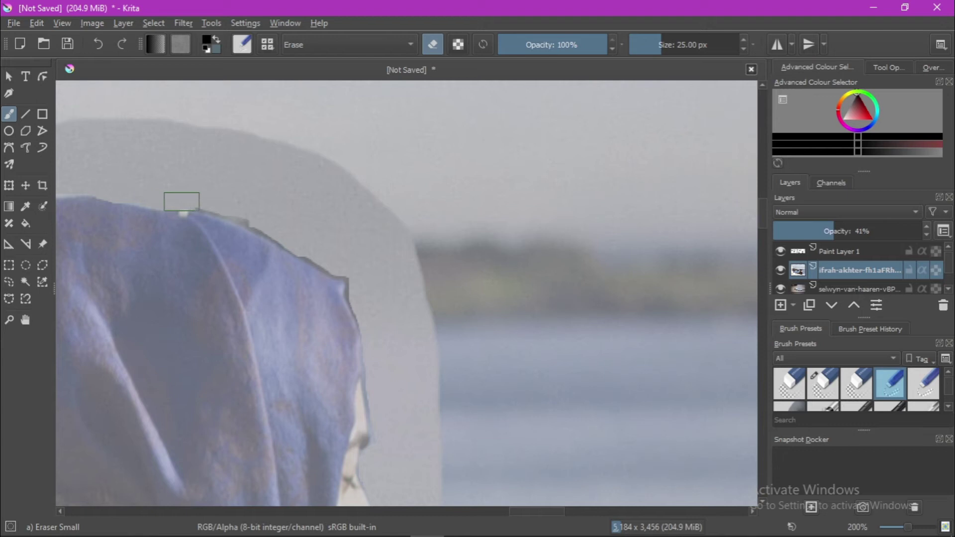
pyautogui.moveTo(209, 204)
pyautogui.mouseDown()
pyautogui.moveTo(270, 221)
pyautogui.moveTo(350, 267)
pyautogui.mouseUp()
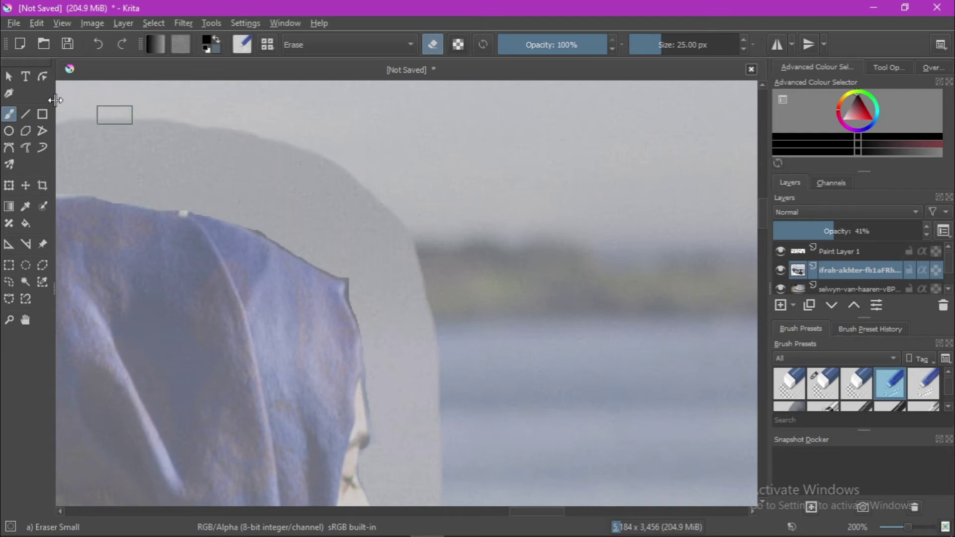
pyautogui.click(99, 45)
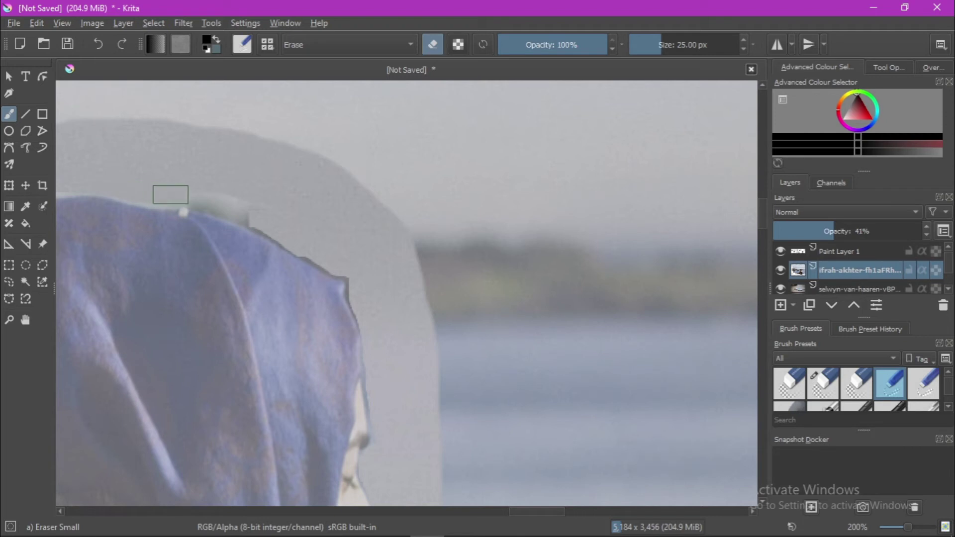
pyautogui.moveTo(235, 202); pyautogui.dragTo(290, 224)
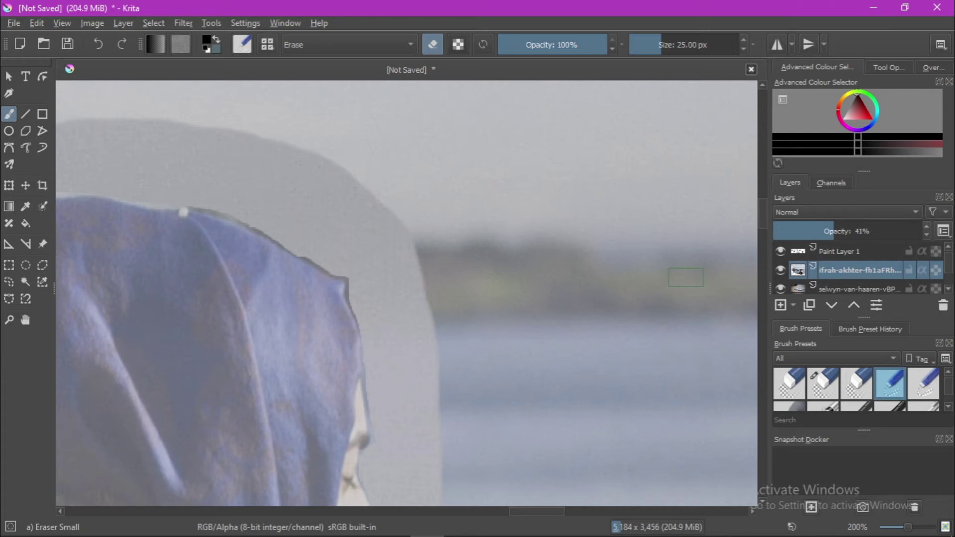
# Erase the dark fringe along the woman's lips and chin with the Eraser Small 2 preset.
pyautogui.moveTo(760, 217); pyautogui.dragTo(759, 245)
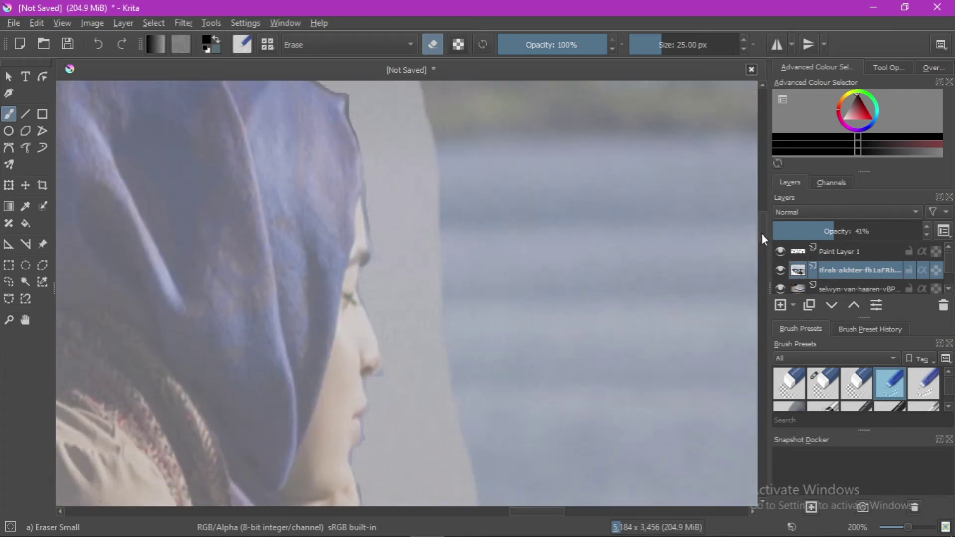
pyautogui.click(932, 392)
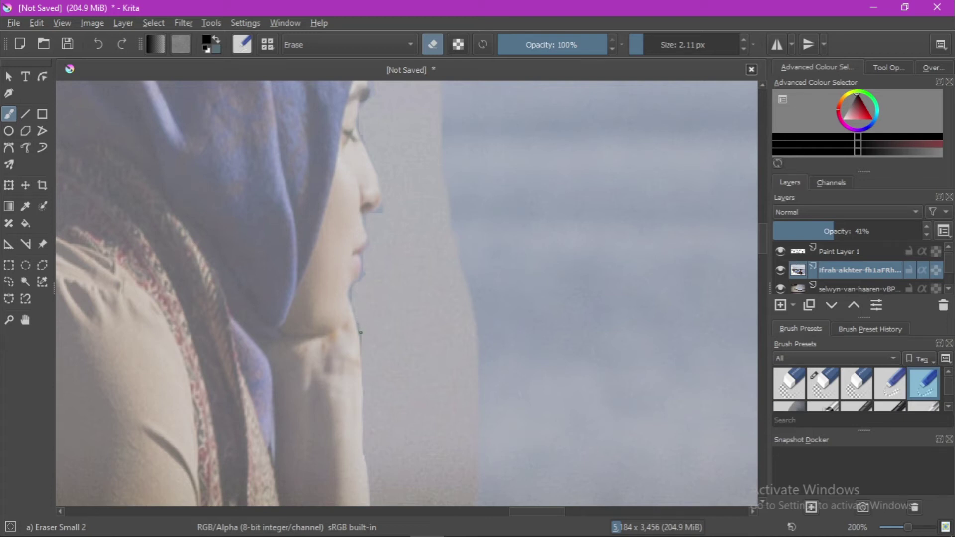
pyautogui.scroll(1, 360, 332)
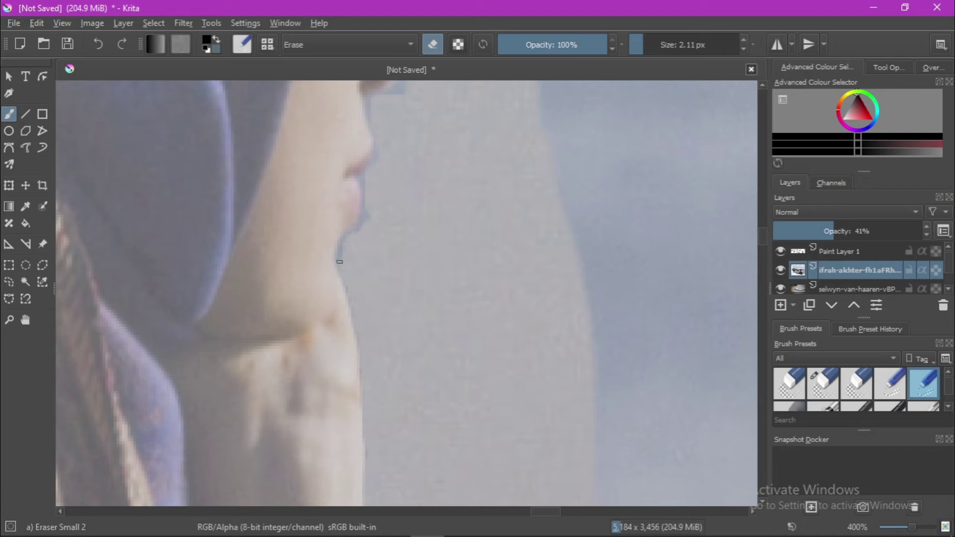
pyautogui.moveTo(339, 259); pyautogui.dragTo(346, 245)
pyautogui.click(915, 528)
pyautogui.moveTo(914, 528)
pyautogui.mouseDown()
pyautogui.moveTo(890, 528)
pyautogui.moveTo(912, 528)
pyautogui.mouseUp()
pyautogui.click(10, 322)
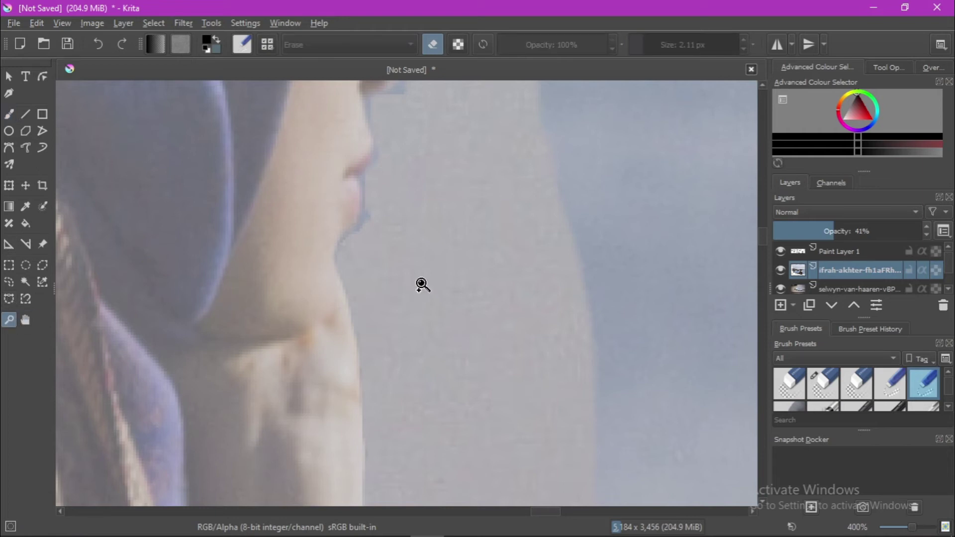
# Magnify the chin edge and erase the blue blobs along the woman's lip and chin profile.
pyautogui.click(345, 263)
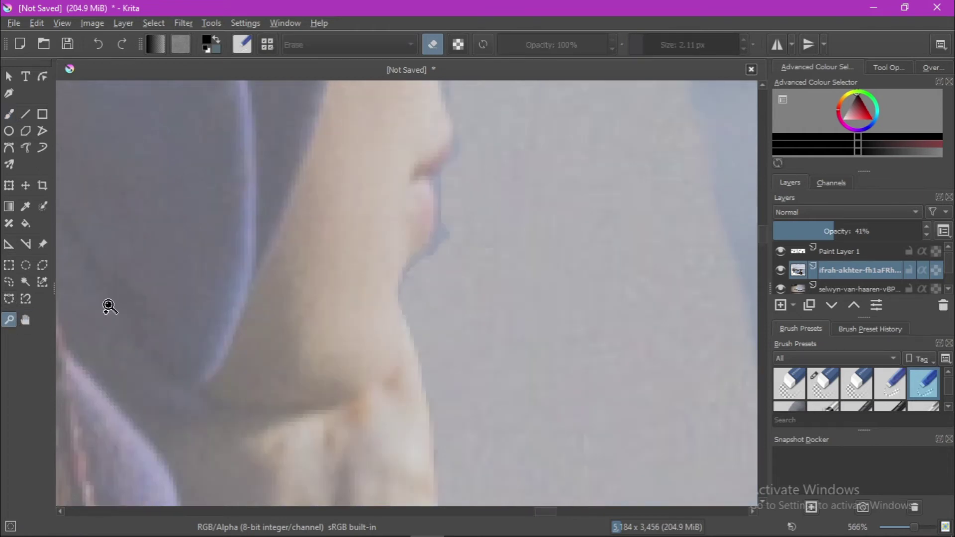
pyautogui.click(9, 115)
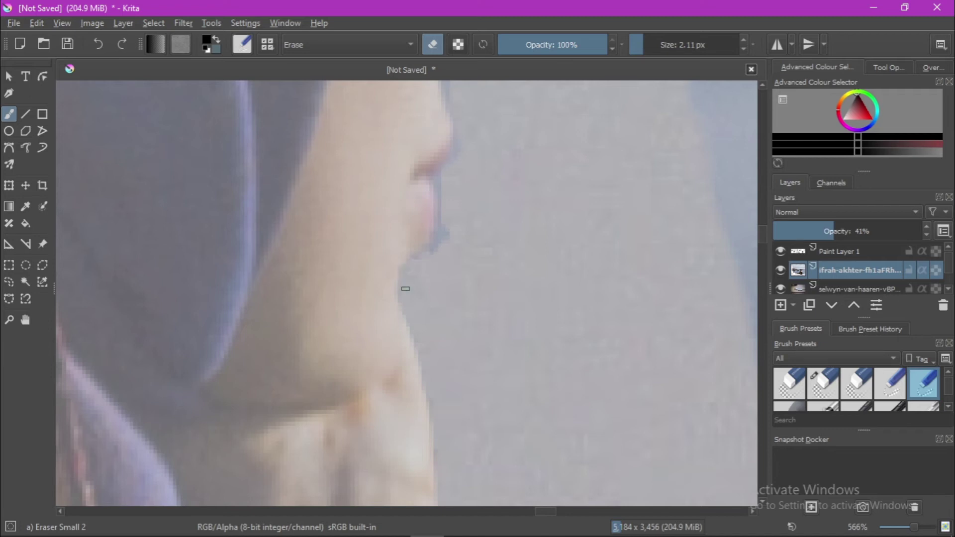
pyautogui.moveTo(434, 244); pyautogui.dragTo(448, 228)
pyautogui.moveTo(441, 173); pyautogui.dragTo(432, 174)
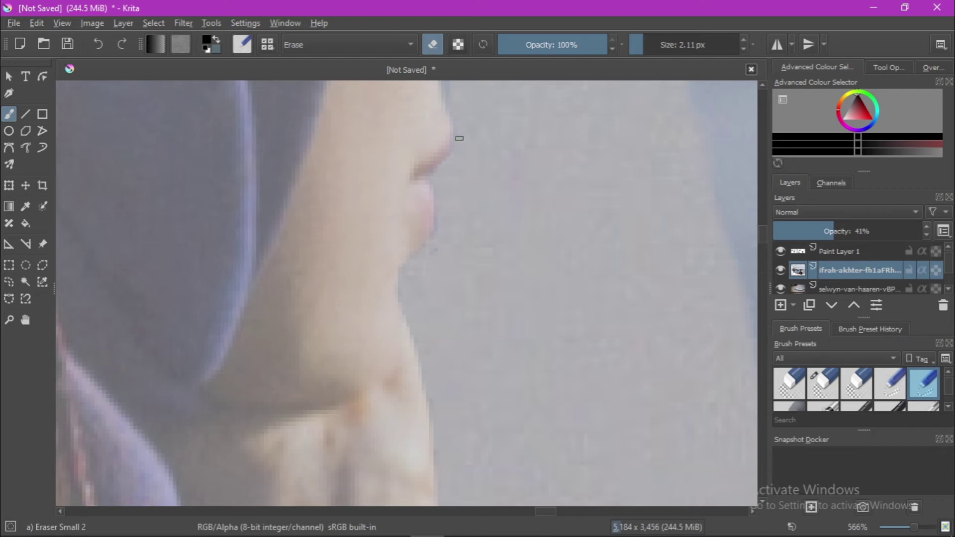
pyautogui.scroll(1, 470, 172)
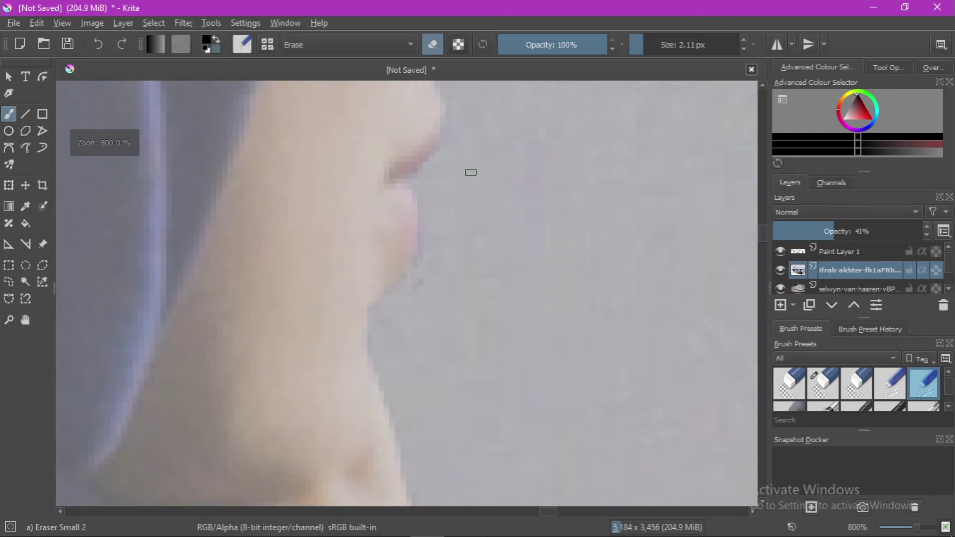
pyautogui.scroll(-3, 471, 172)
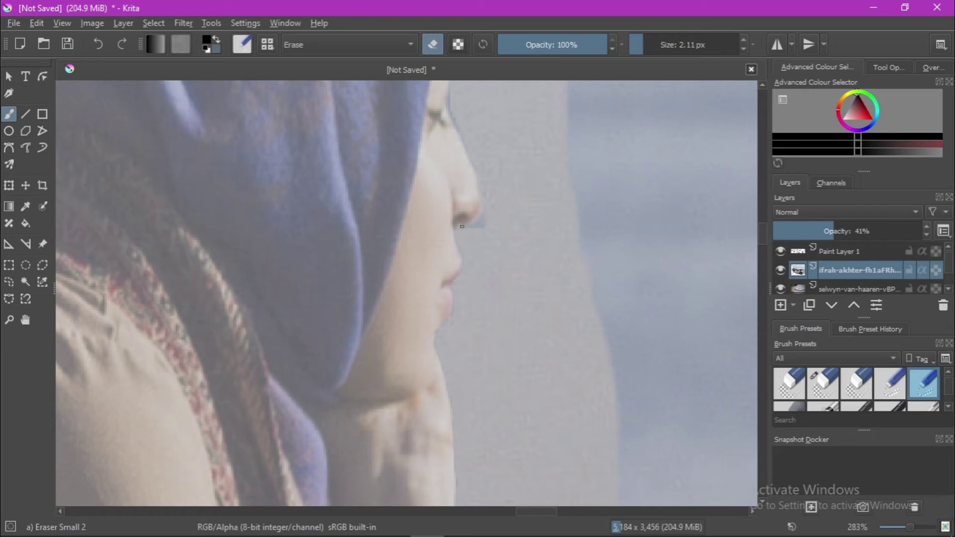
# Undo the last eraser stroke and erase the background beside the nose.
pyautogui.click(96, 44)
pyautogui.moveTo(471, 228); pyautogui.dragTo(480, 220)
pyautogui.moveTo(763, 234); pyautogui.dragTo(760, 217)
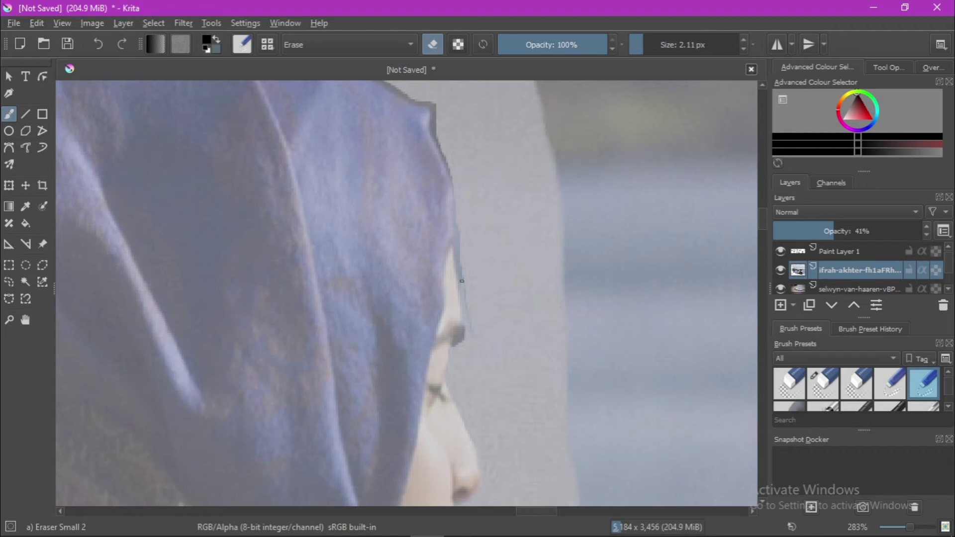
# Lighten and smooth the dark stepped line along the top edge of the hijab.
pyautogui.moveTo(462, 289); pyautogui.dragTo(456, 250)
pyautogui.moveTo(463, 286); pyautogui.dragTo(458, 231)
pyautogui.moveTo(436, 141)
pyautogui.mouseDown()
pyautogui.moveTo(447, 167)
pyautogui.moveTo(434, 109)
pyautogui.mouseUp()
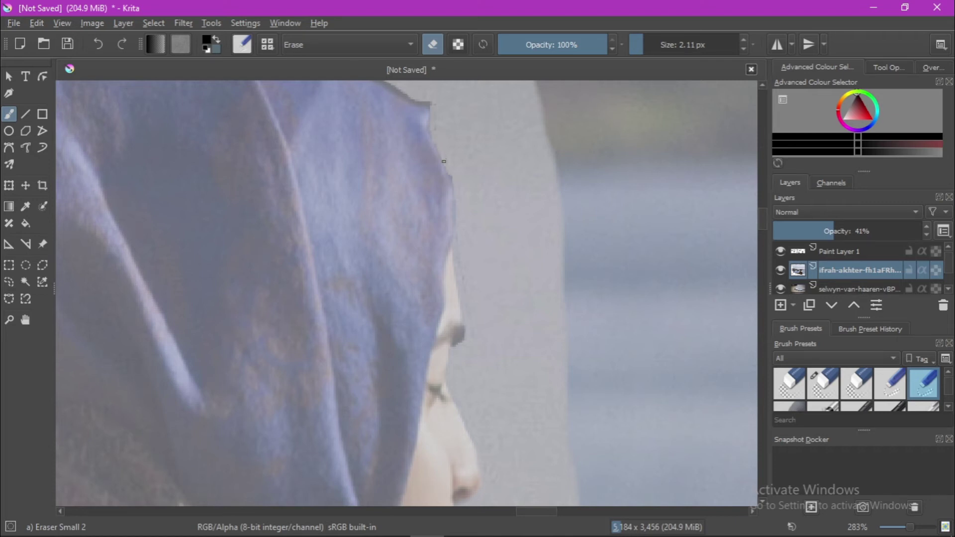
pyautogui.click(818, 386)
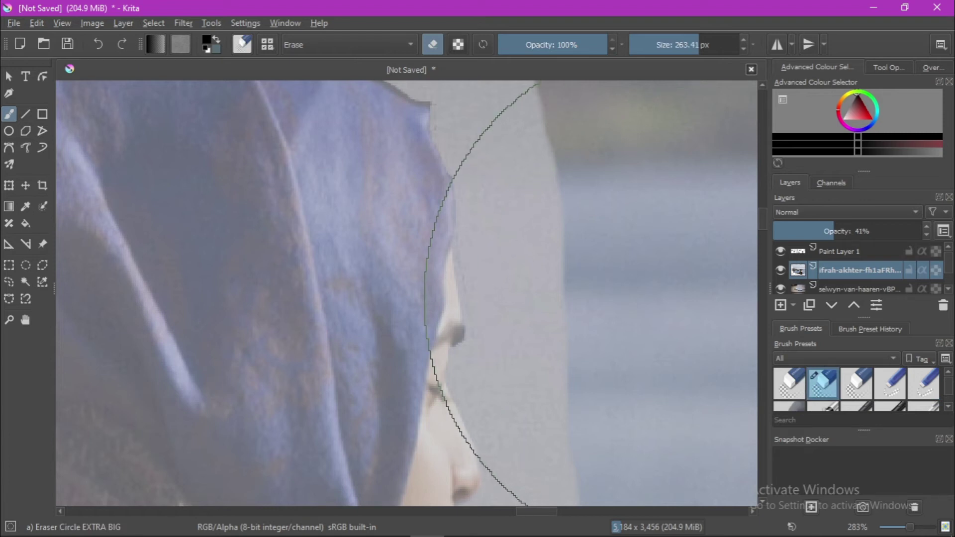
pyautogui.click(796, 380)
pyautogui.moveTo(486, 179); pyautogui.dragTo(458, 171)
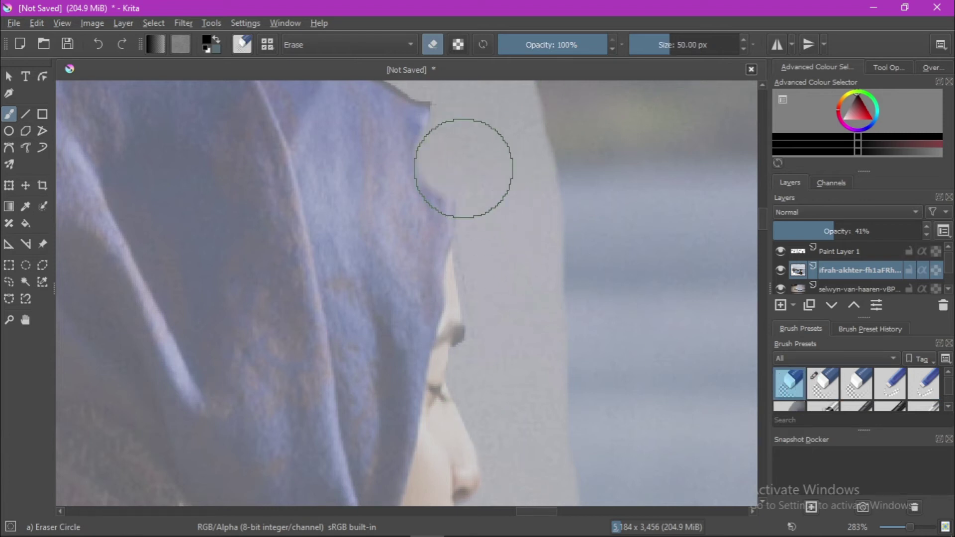
pyautogui.click(98, 44)
pyautogui.click(823, 383)
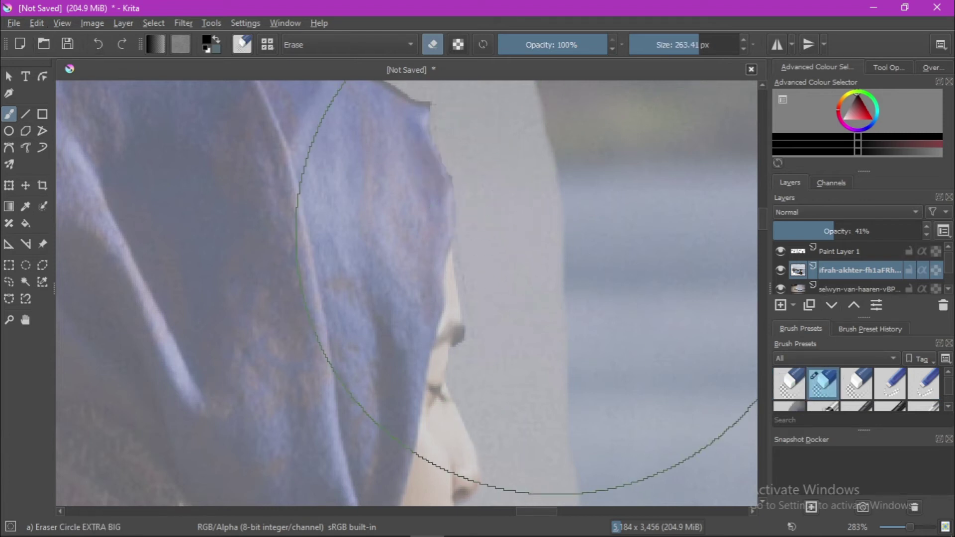
pyautogui.moveTo(469, 298); pyautogui.dragTo(495, 234)
pyautogui.click(98, 44)
pyautogui.click(860, 384)
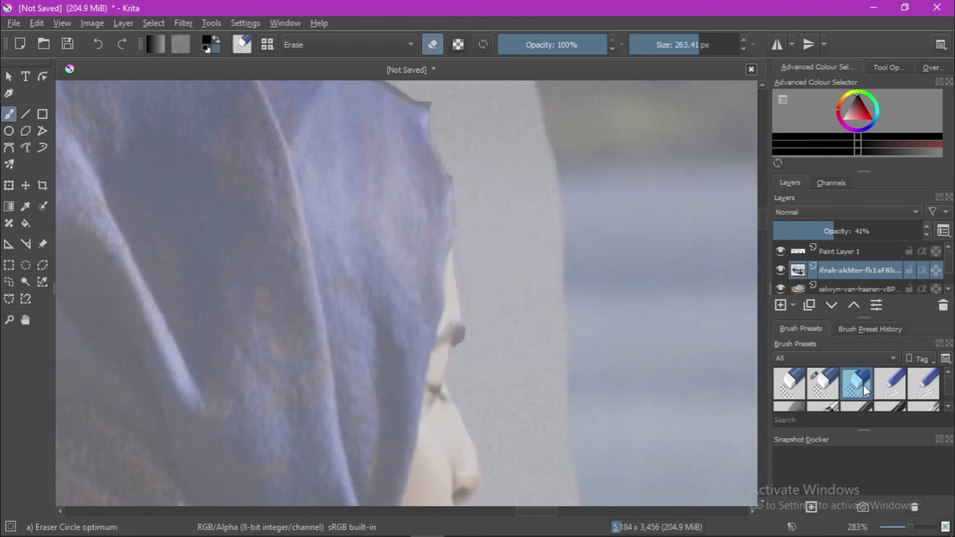
pyautogui.click(460, 289)
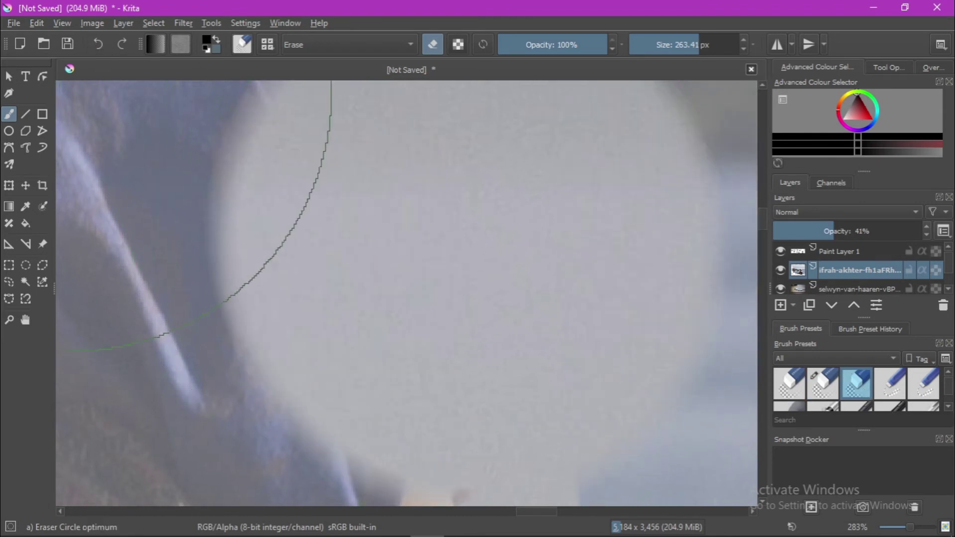
pyautogui.click(97, 44)
pyautogui.scroll(-1, 948, 386)
pyautogui.scroll(1, 948, 385)
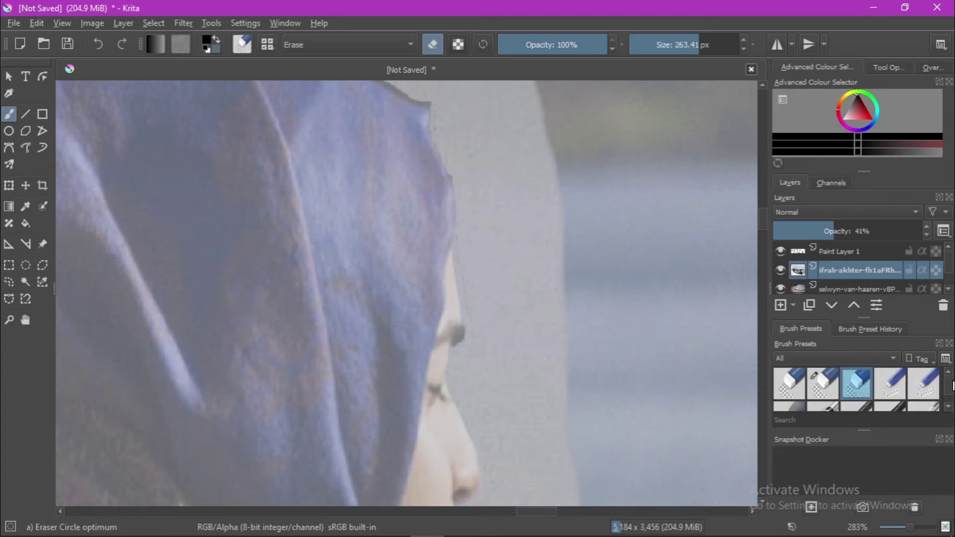
pyautogui.click(890, 383)
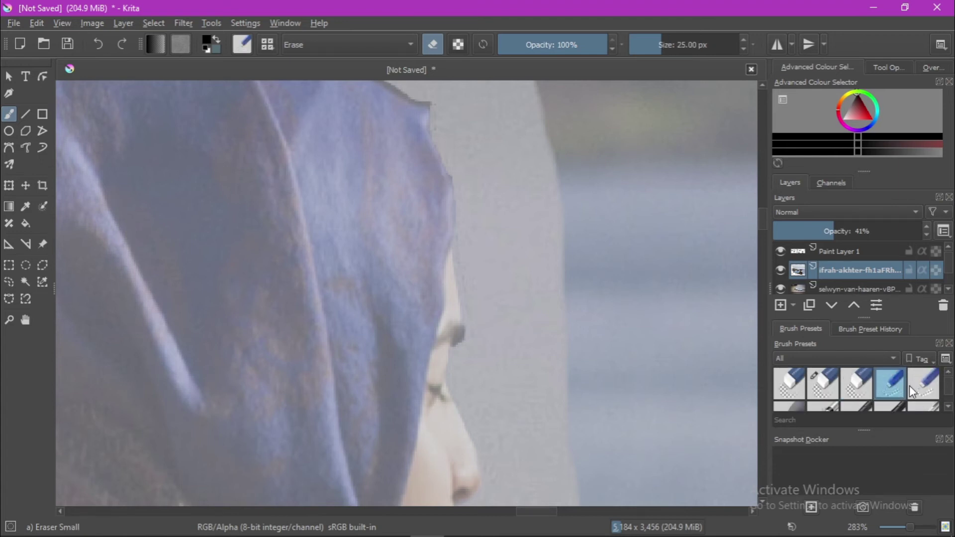
# Erase the hood's dark top-edge fringe with Eraser Small 2, then select the 25 px Eraser Small.
pyautogui.click(923, 384)
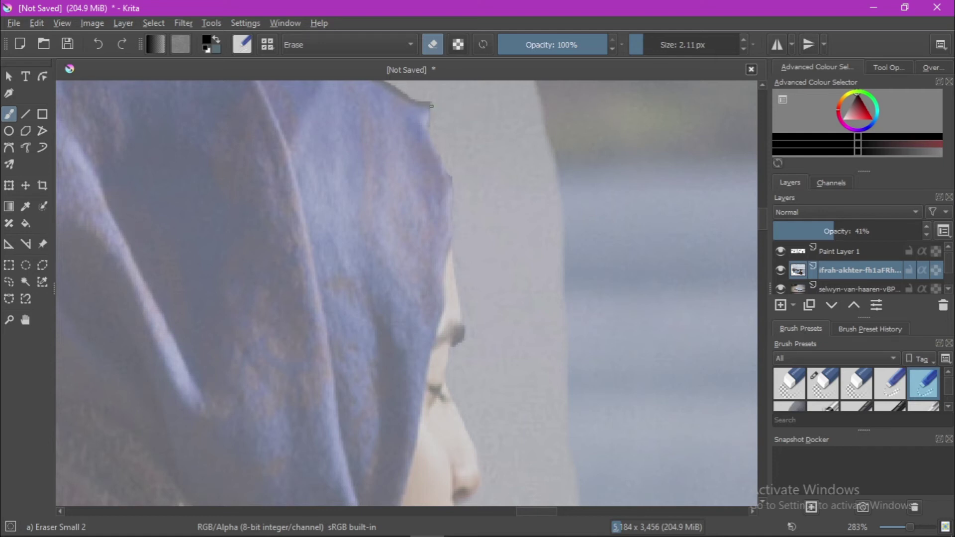
pyautogui.moveTo(429, 129); pyautogui.dragTo(432, 126)
pyautogui.scroll(5, 426, 193)
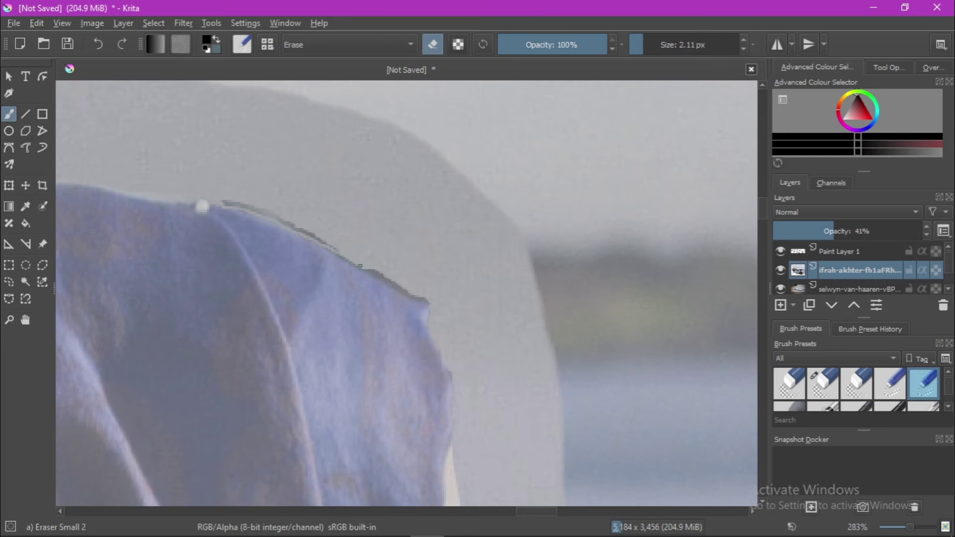
pyautogui.moveTo(371, 271); pyautogui.dragTo(365, 267)
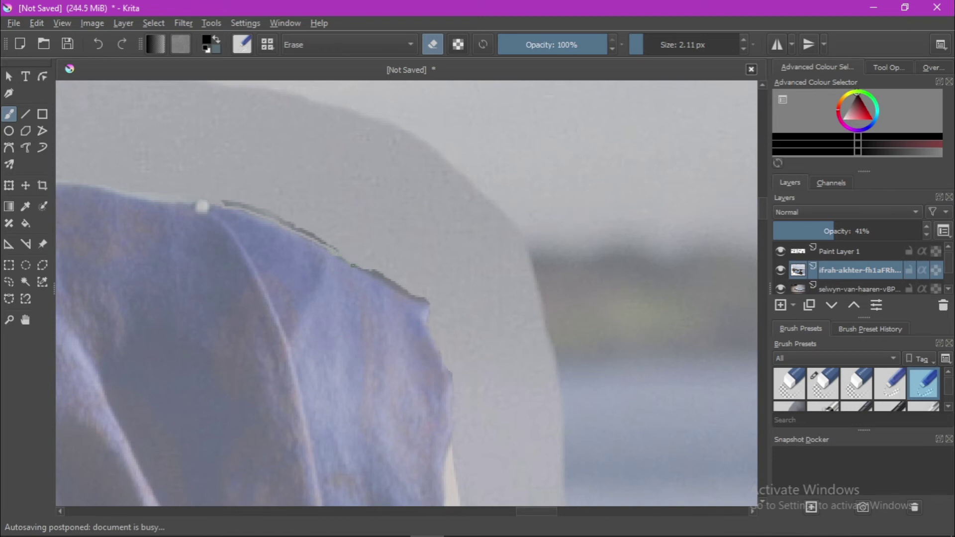
pyautogui.moveTo(359, 266); pyautogui.dragTo(356, 268)
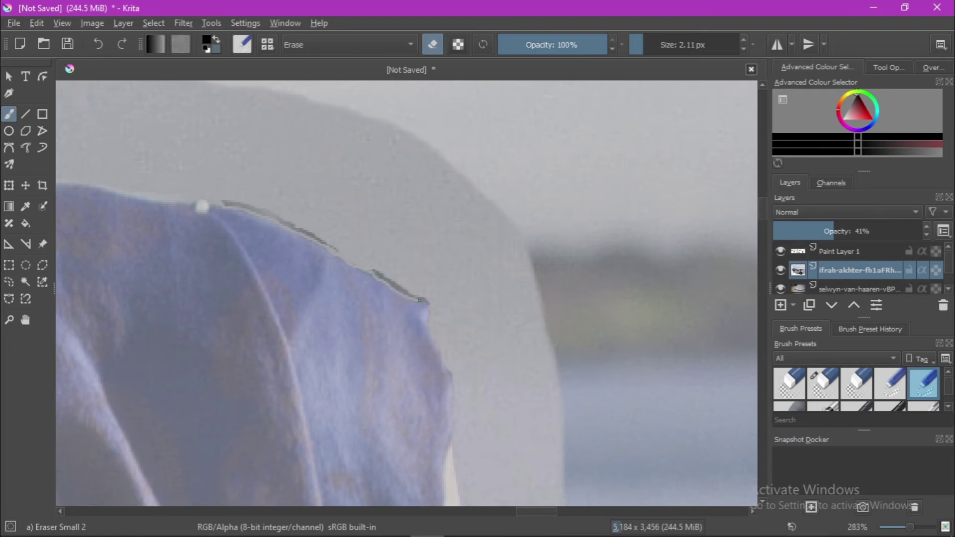
pyautogui.moveTo(429, 300); pyautogui.dragTo(423, 302)
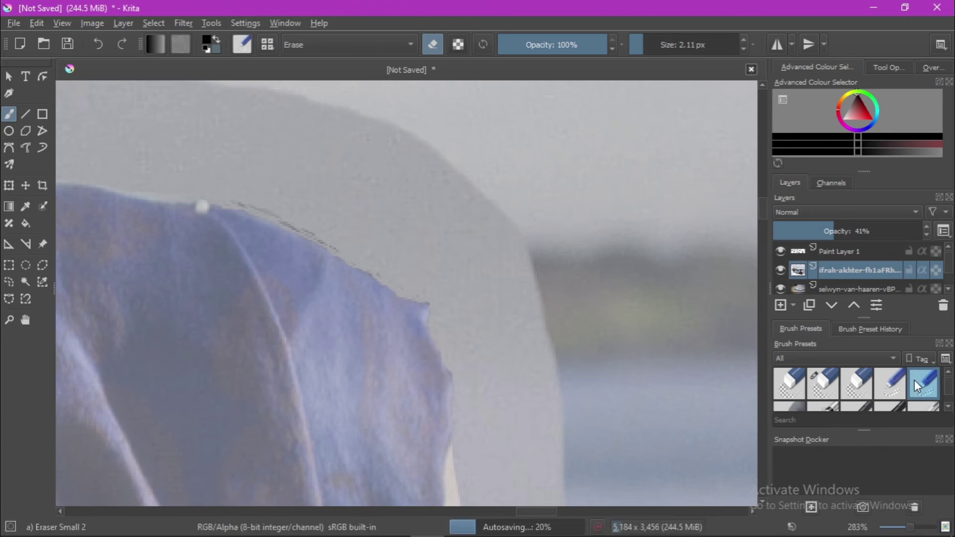
pyautogui.click(860, 383)
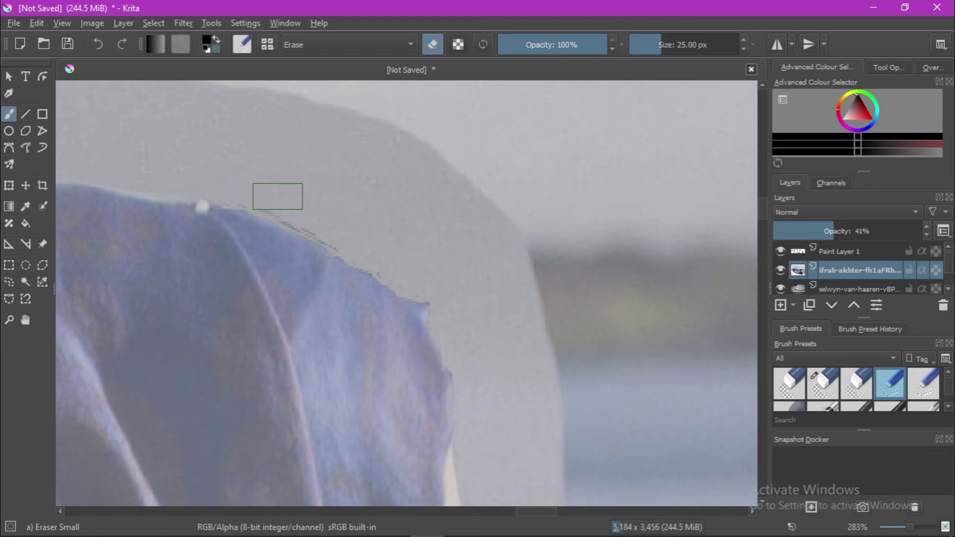
# Erase the dotted and dark fringe along the hood's top edge and silhouette.
pyautogui.moveTo(300, 211); pyautogui.dragTo(405, 265)
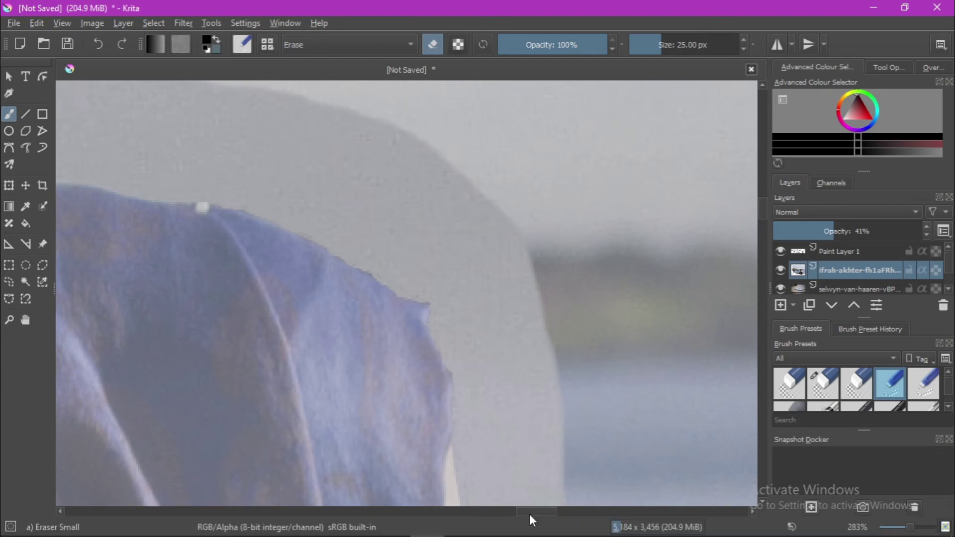
pyautogui.moveTo(529, 515); pyautogui.dragTo(504, 508)
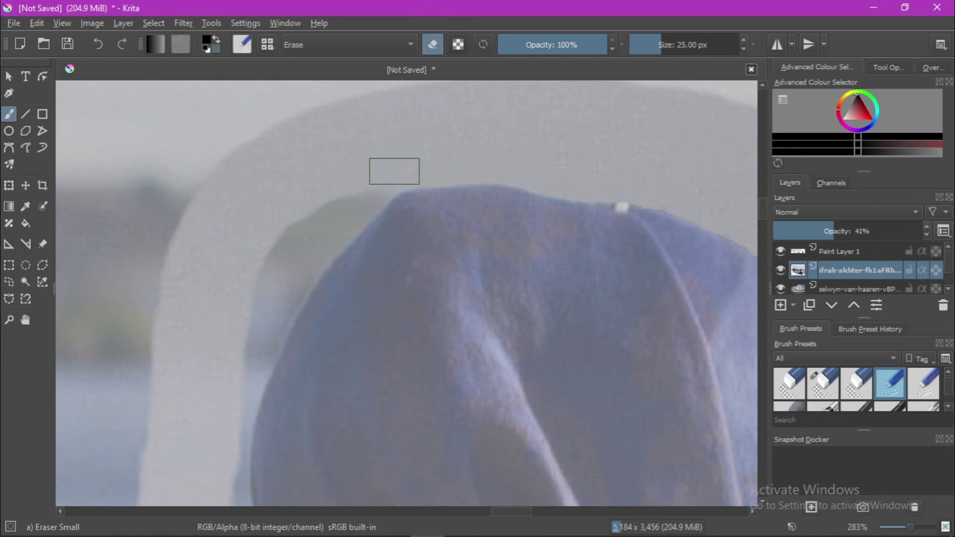
pyautogui.moveTo(373, 176)
pyautogui.mouseDown()
pyautogui.moveTo(315, 219)
pyautogui.moveTo(265, 290)
pyautogui.moveTo(362, 188)
pyautogui.moveTo(286, 273)
pyautogui.moveTo(237, 384)
pyautogui.mouseUp()
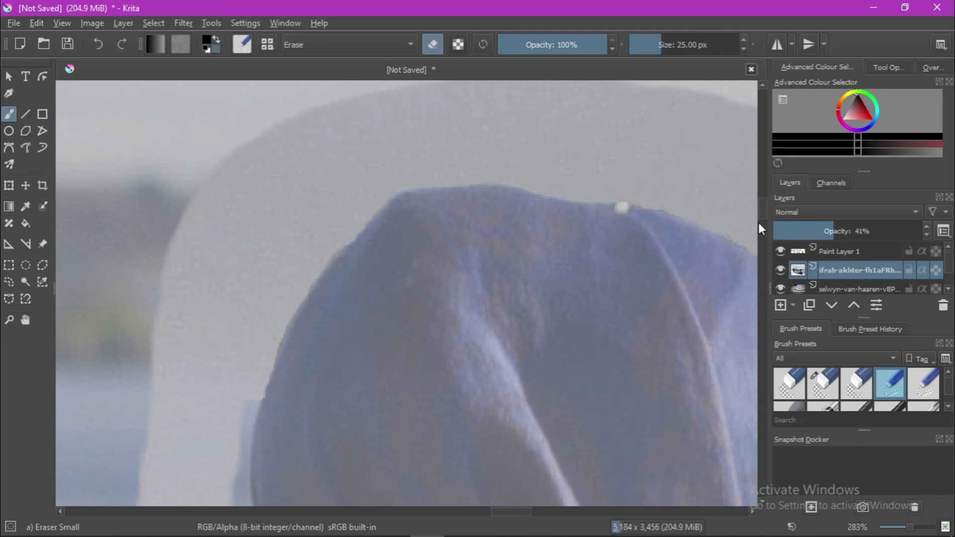
pyautogui.moveTo(766, 208)
pyautogui.mouseDown()
pyautogui.moveTo(757, 228)
pyautogui.moveTo(756, 219)
pyautogui.mouseUp()
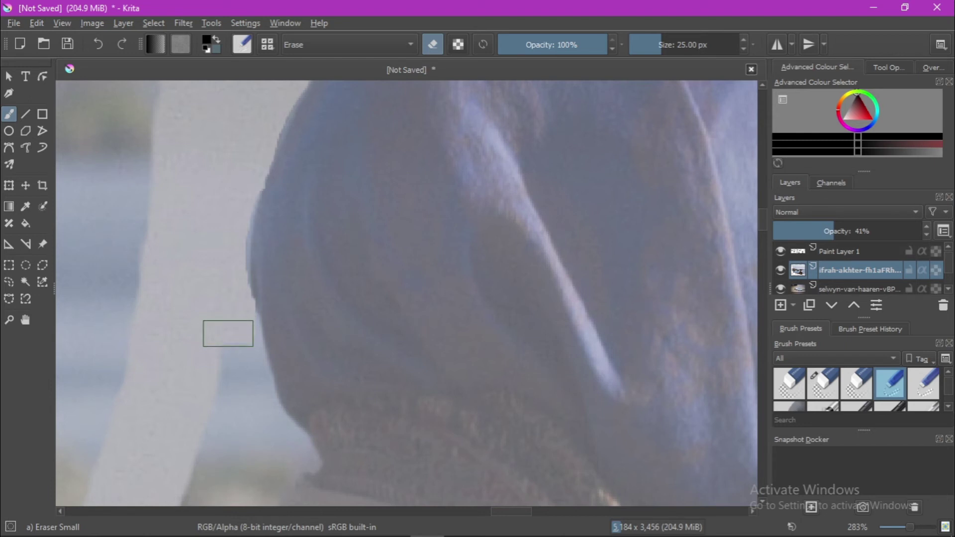
pyautogui.moveTo(238, 375); pyautogui.dragTo(240, 364)
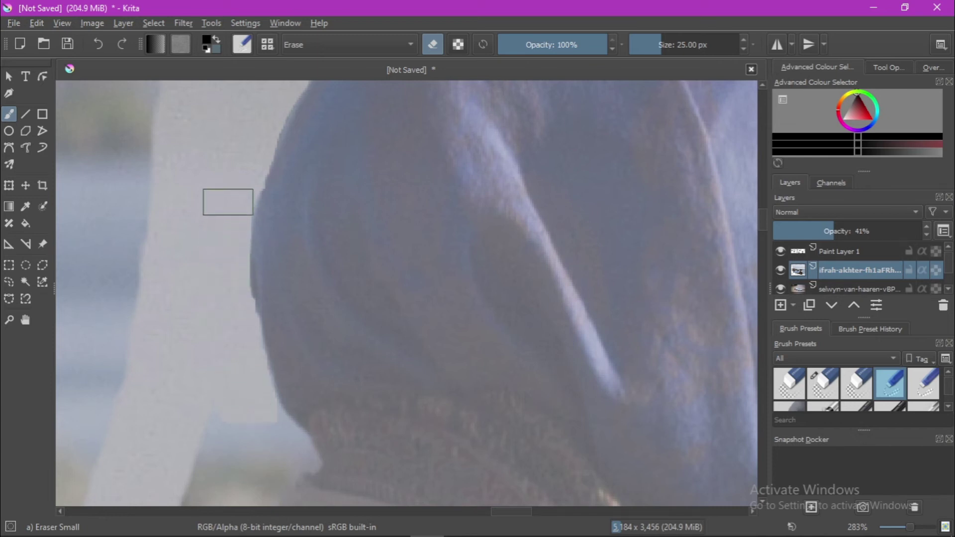
pyautogui.moveTo(248, 407); pyautogui.dragTo(282, 447)
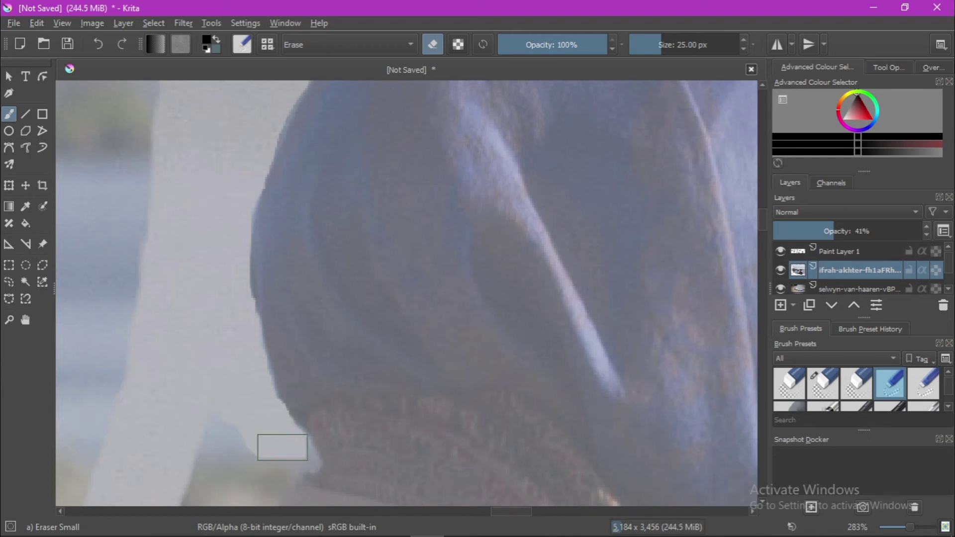
pyautogui.moveTo(282, 447)
pyautogui.mouseDown()
pyautogui.moveTo(260, 476)
pyautogui.moveTo(222, 497)
pyautogui.moveTo(196, 477)
pyautogui.moveTo(234, 407)
pyautogui.mouseUp()
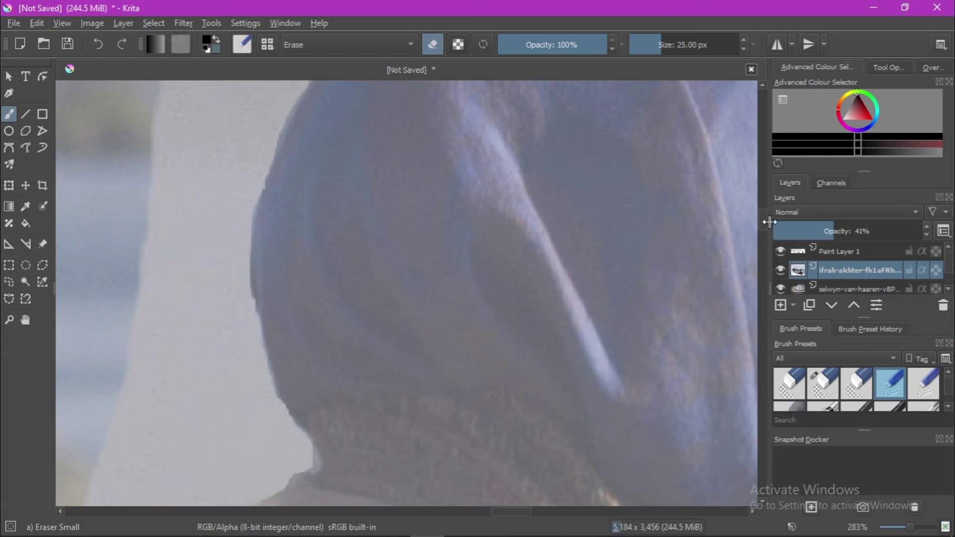
# Erase around the light patch near the collar and clean its edge by the shoulder.
pyautogui.scroll(-3, 763, 220)
pyautogui.scroll(-3, 760, 232)
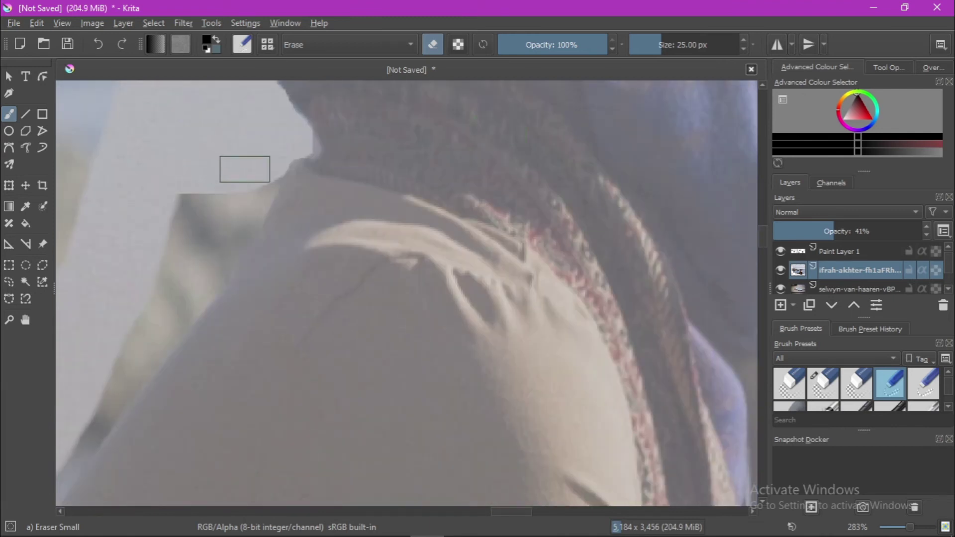
pyautogui.moveTo(250, 171)
pyautogui.mouseDown()
pyautogui.moveTo(240, 187)
pyautogui.moveTo(196, 213)
pyautogui.moveTo(185, 181)
pyautogui.moveTo(140, 292)
pyautogui.moveTo(62, 430)
pyautogui.mouseUp()
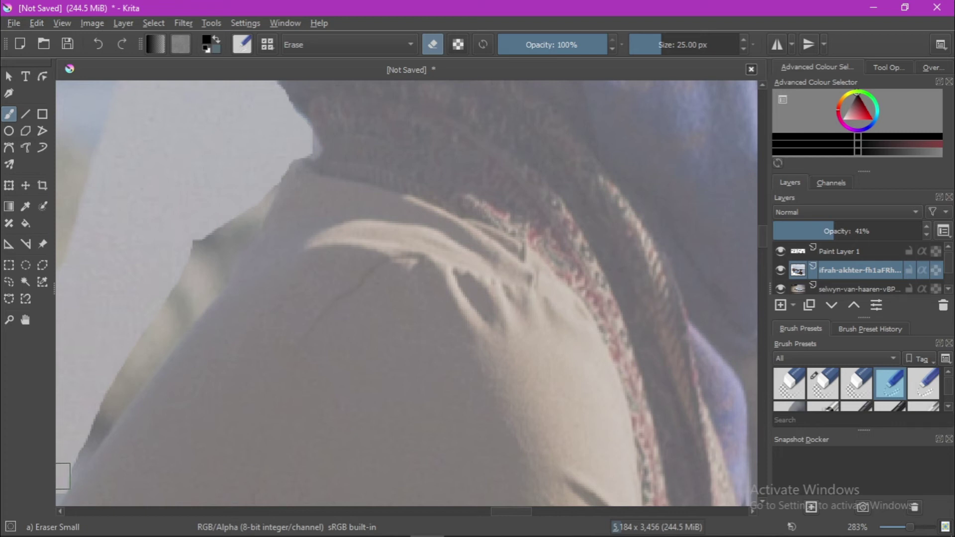
pyautogui.moveTo(66, 449)
pyautogui.mouseDown()
pyautogui.moveTo(257, 183)
pyautogui.moveTo(89, 411)
pyautogui.mouseUp()
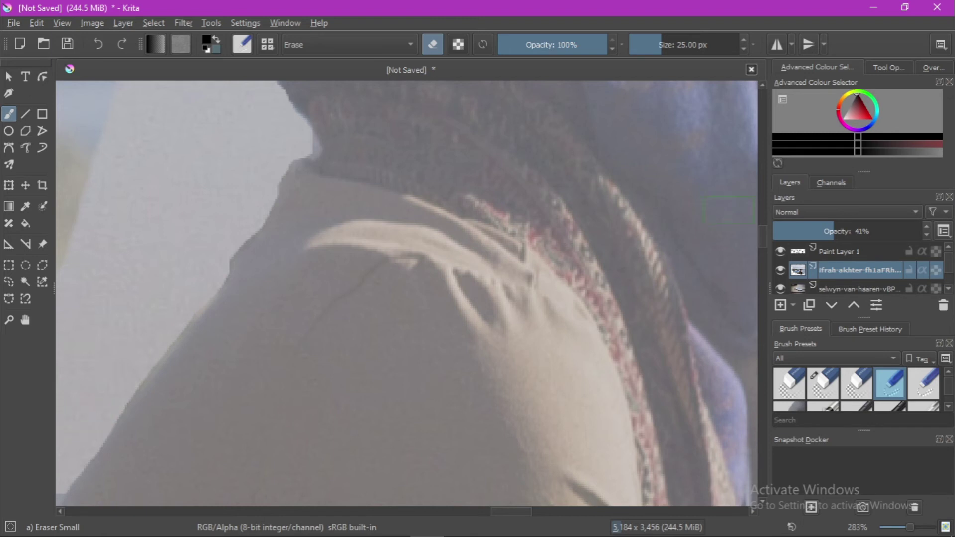
pyautogui.scroll(-4, 761, 236)
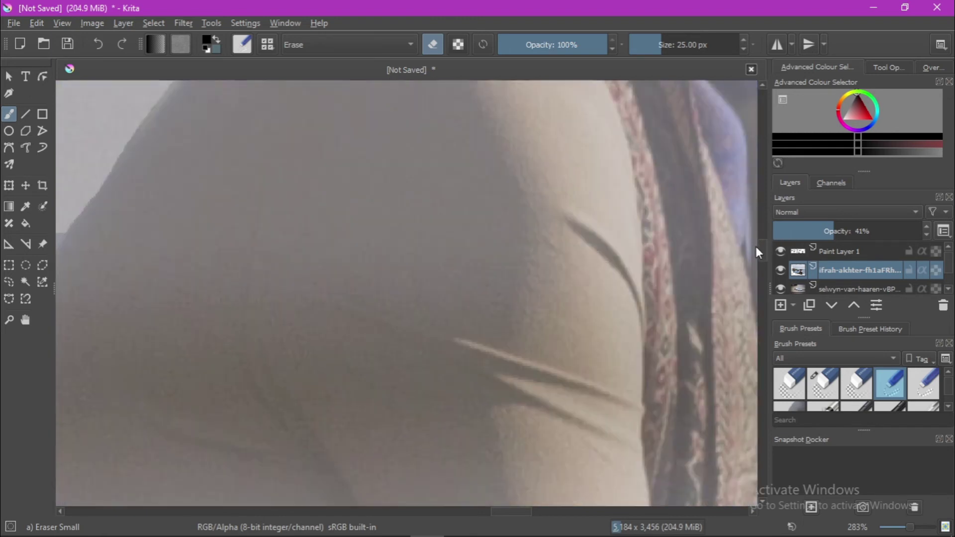
pyautogui.scroll(-1, 756, 246)
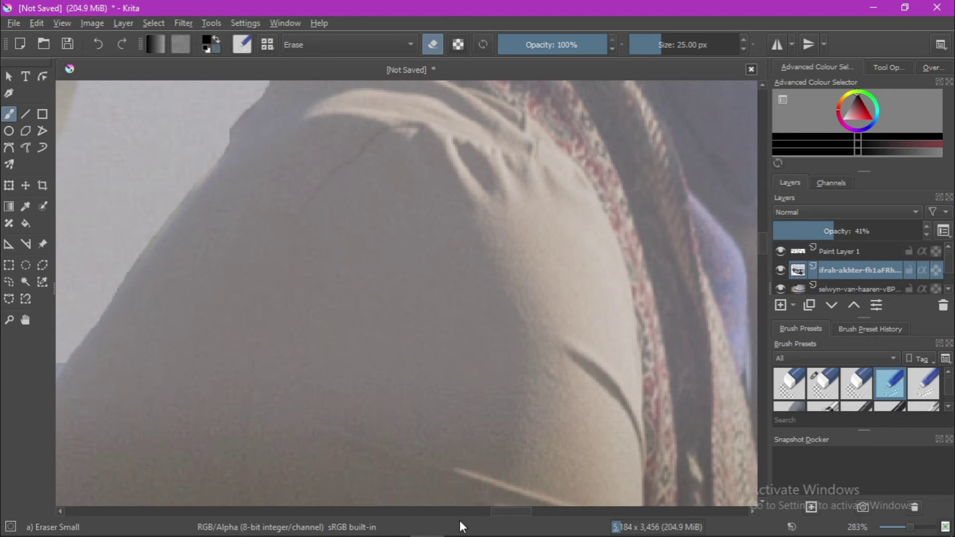
pyautogui.moveTo(501, 515); pyautogui.dragTo(474, 515)
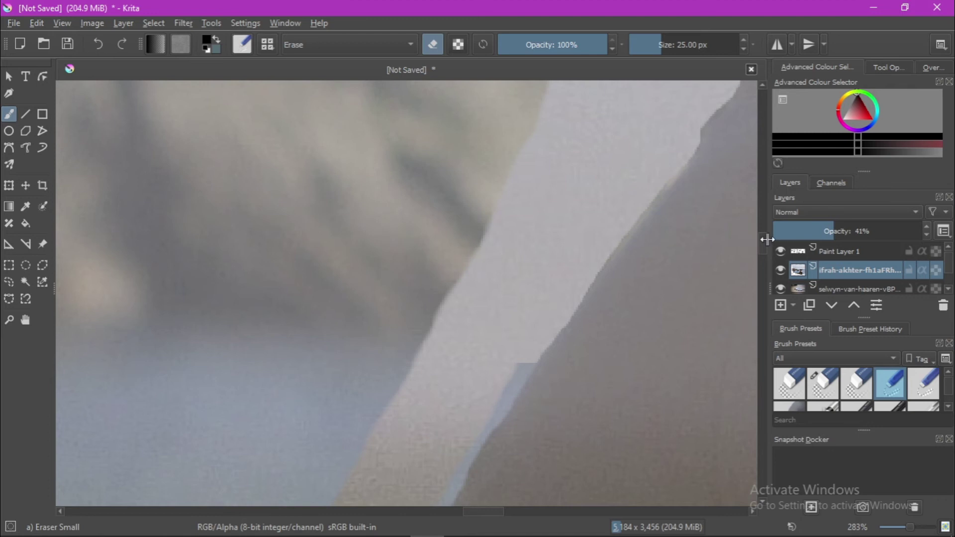
pyautogui.scroll(-15, 765, 244)
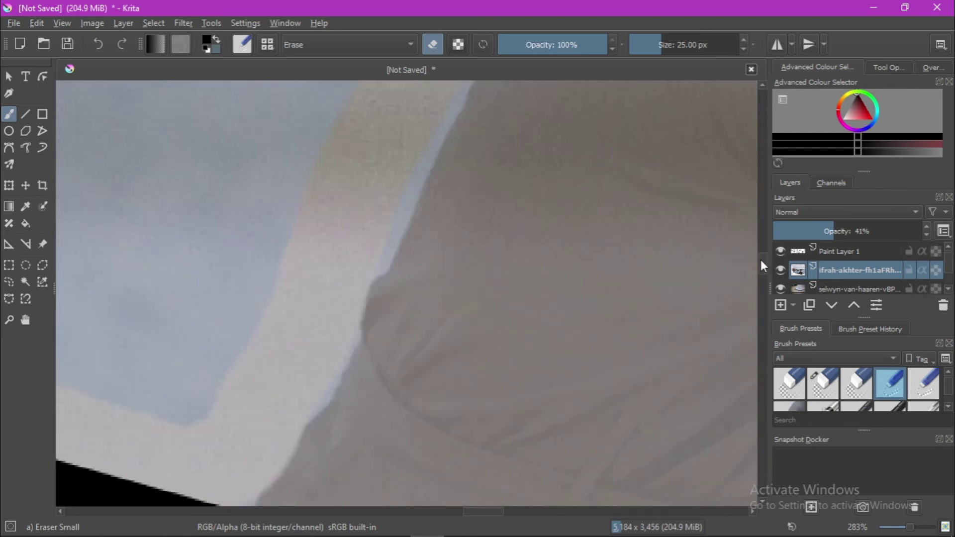
pyautogui.scroll(6, 760, 258)
pyautogui.scroll(-1, 757, 254)
# Remove the bluish fringe along the collar, the shoulder and above the black frame line.
pyautogui.moveTo(516, 114)
pyautogui.mouseDown()
pyautogui.moveTo(443, 213)
pyautogui.moveTo(433, 244)
pyautogui.moveTo(443, 229)
pyautogui.mouseUp()
pyautogui.moveTo(426, 269)
pyautogui.mouseDown()
pyautogui.moveTo(370, 350)
pyautogui.moveTo(401, 315)
pyautogui.moveTo(361, 400)
pyautogui.moveTo(410, 294)
pyautogui.mouseUp()
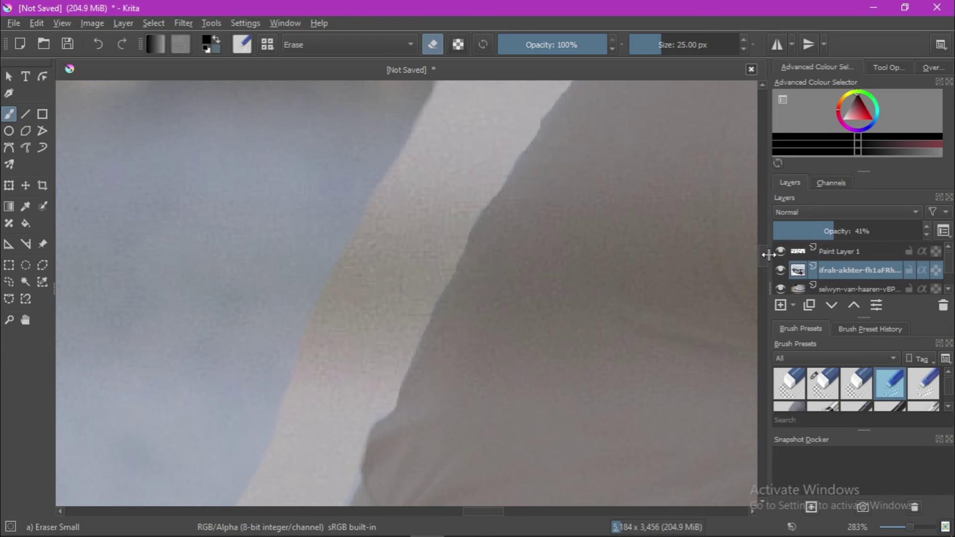
pyautogui.scroll(-3, 760, 261)
pyautogui.scroll(-3, 757, 272)
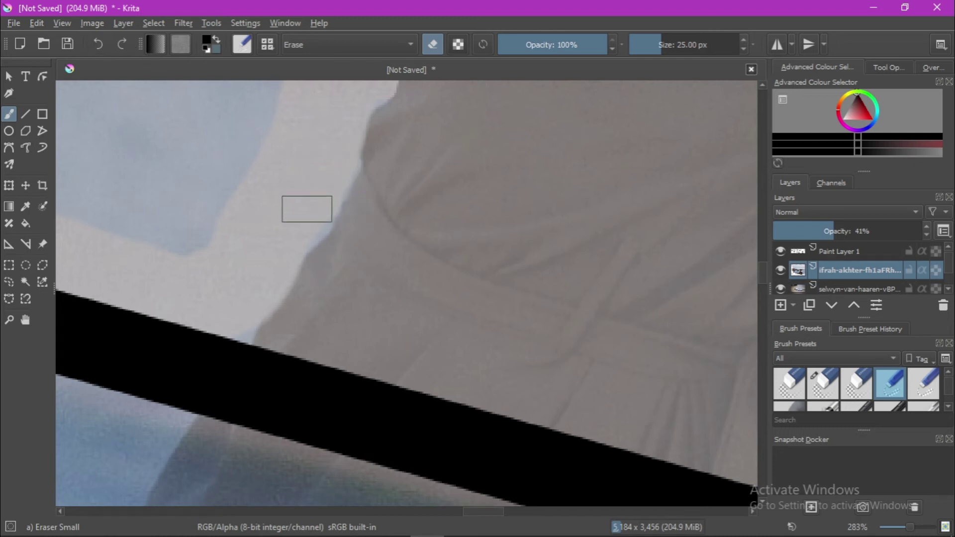
pyautogui.moveTo(292, 227)
pyautogui.mouseDown()
pyautogui.moveTo(166, 235)
pyautogui.moveTo(243, 179)
pyautogui.moveTo(269, 128)
pyautogui.moveTo(154, 151)
pyautogui.moveTo(182, 185)
pyautogui.moveTo(101, 173)
pyautogui.moveTo(82, 193)
pyautogui.moveTo(132, 129)
pyautogui.mouseUp()
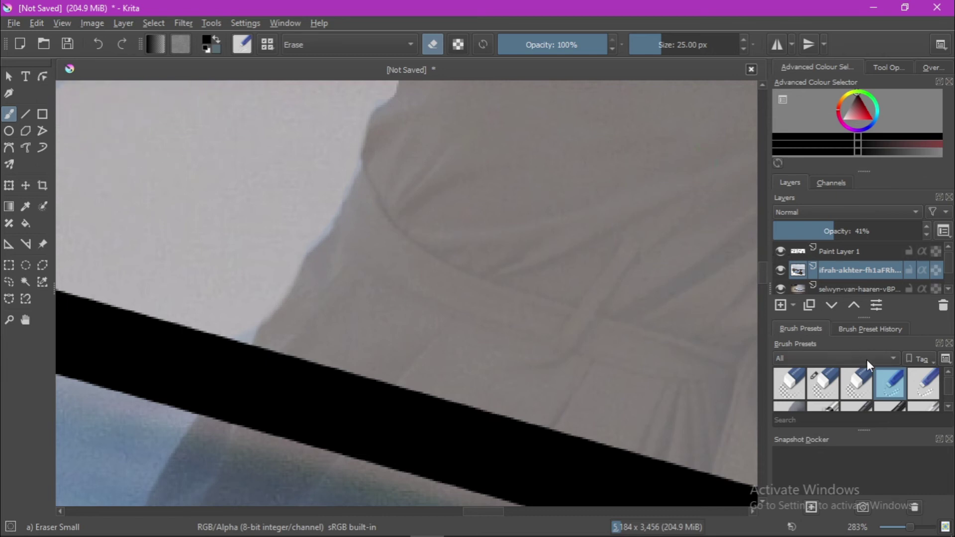
# With Eraser Small 2, touch up the shoulder and cloth edges, undoing bad strokes.
pyautogui.click(931, 384)
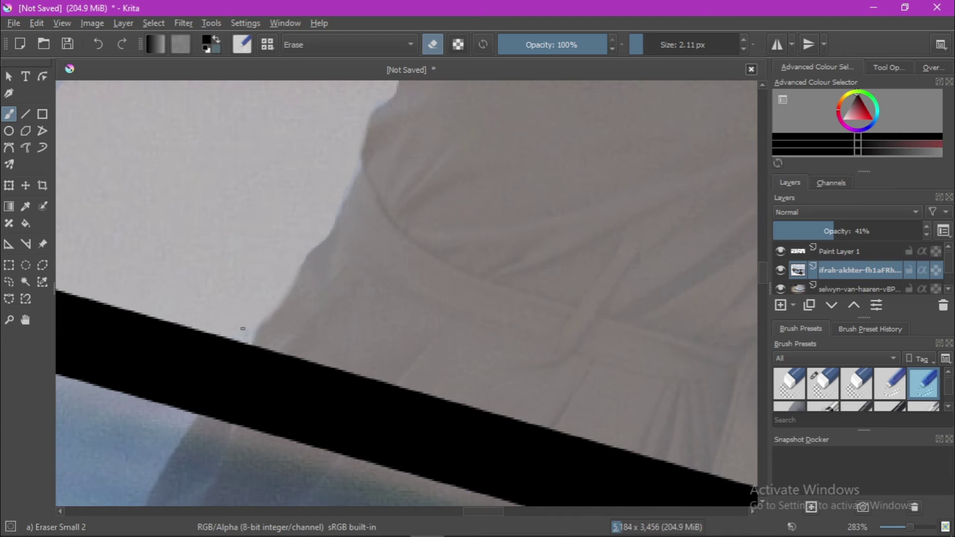
pyautogui.moveTo(332, 229); pyautogui.dragTo(340, 215)
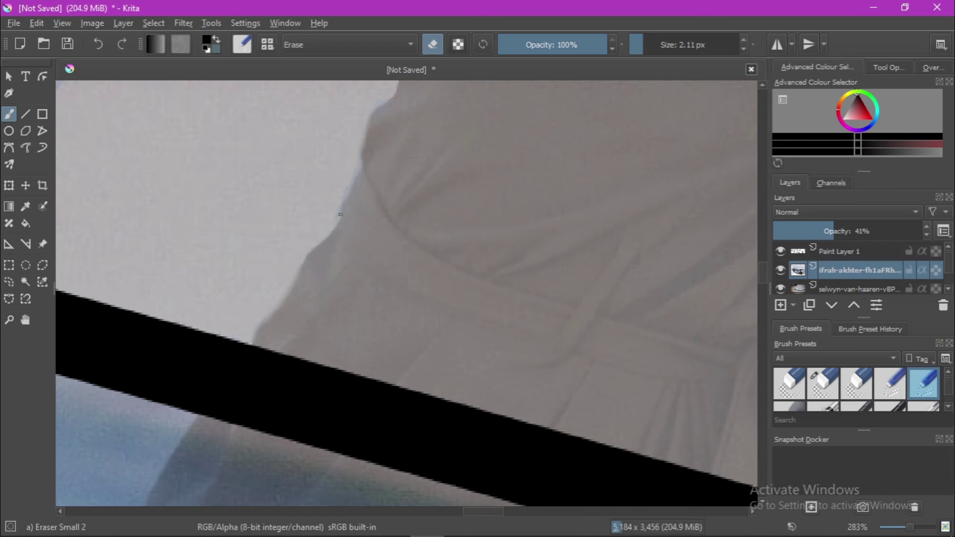
pyautogui.click(106, 42)
pyautogui.moveTo(384, 99); pyautogui.dragTo(374, 105)
pyautogui.hotkey('ctrl', 'z')
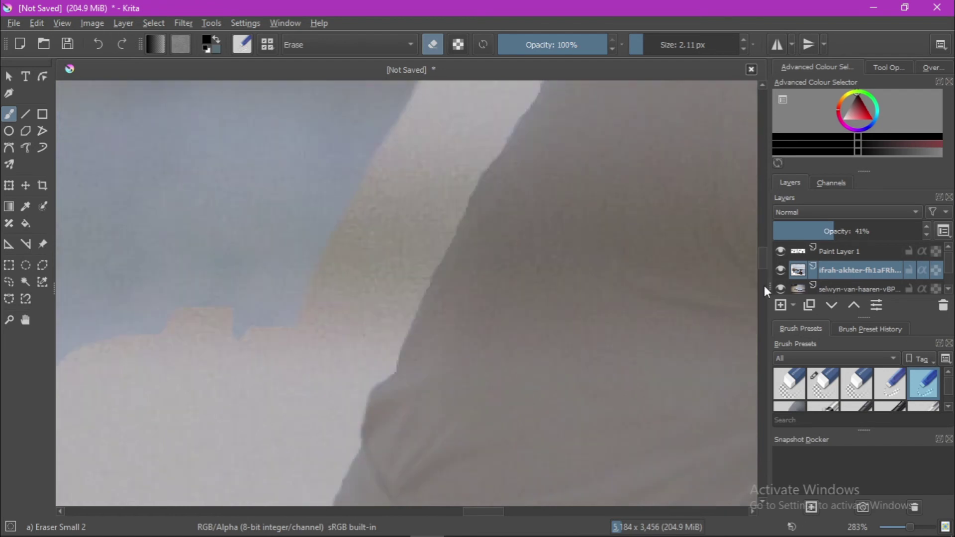
# Erase sky behind the woman with round and Extra Big erasers, undoing two bad strokes.
pyautogui.scroll(-5, 406, 293)
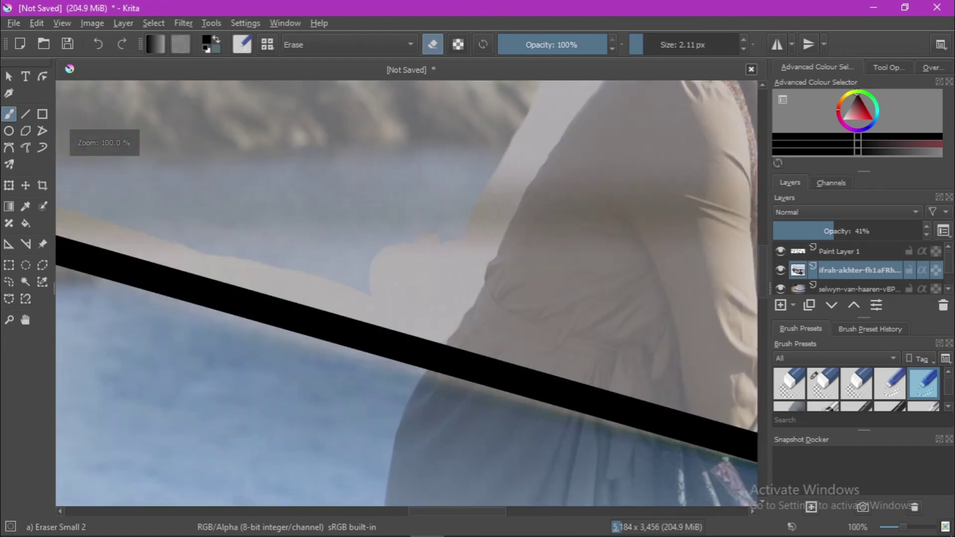
pyautogui.scroll(-2, 407, 294)
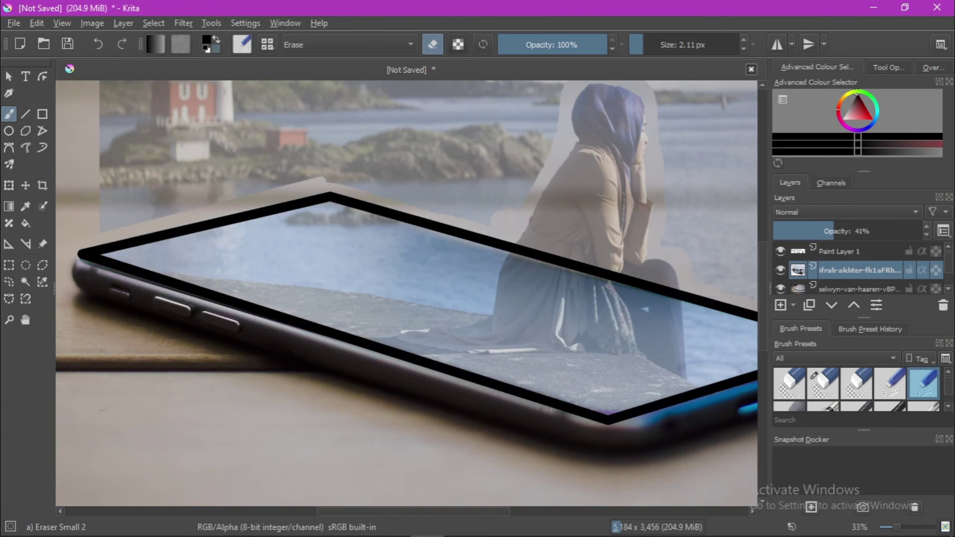
pyautogui.scroll(-1, 565, 197)
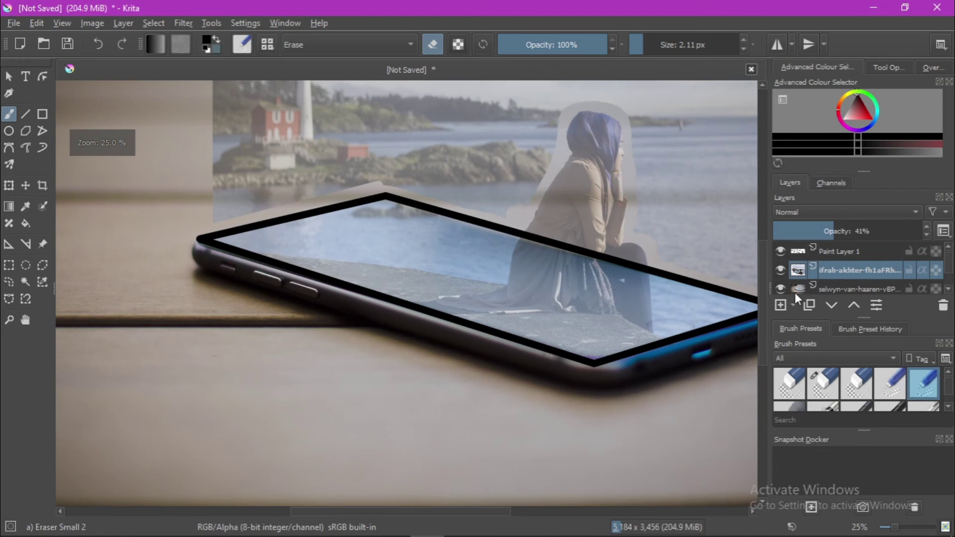
pyautogui.moveTo(765, 282); pyautogui.dragTo(766, 239)
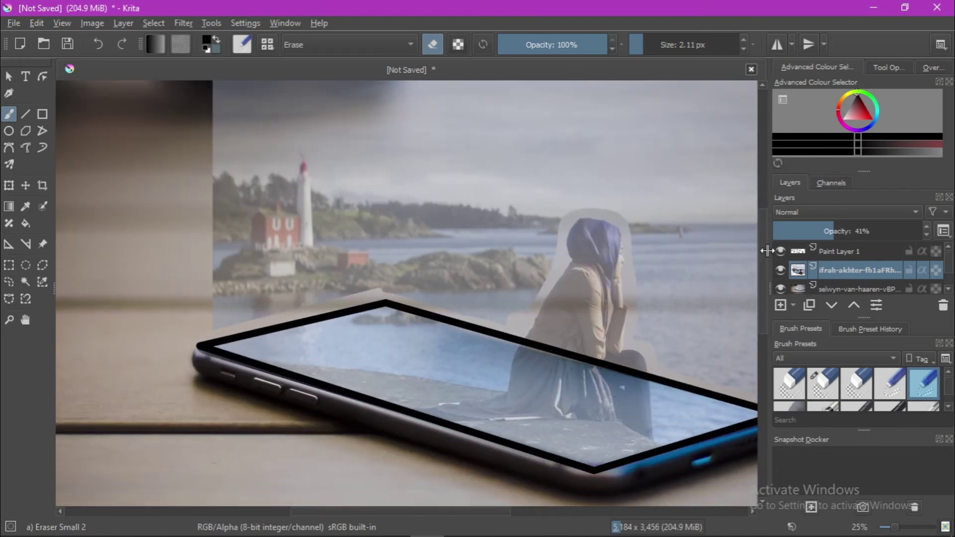
pyautogui.click(791, 383)
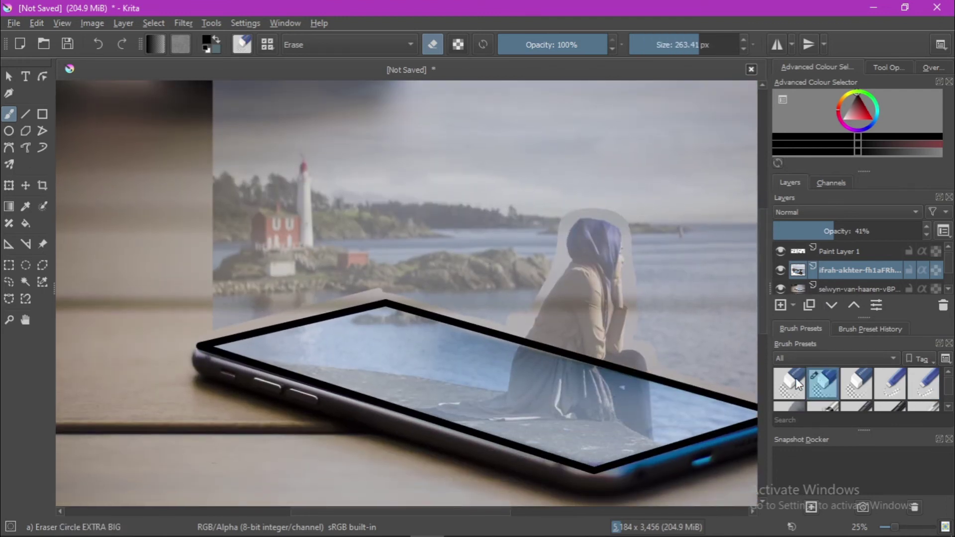
pyautogui.moveTo(389, 133); pyautogui.dragTo(399, 171)
pyautogui.click(834, 390)
pyautogui.moveTo(366, 107)
pyautogui.mouseDown()
pyautogui.moveTo(216, 280)
pyautogui.moveTo(482, 316)
pyautogui.moveTo(530, 289)
pyautogui.mouseUp()
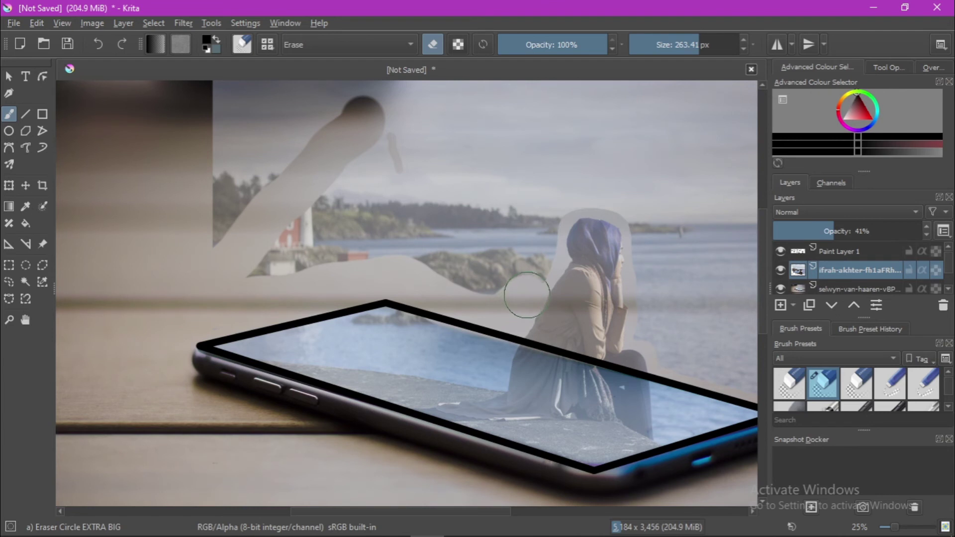
pyautogui.click(100, 43)
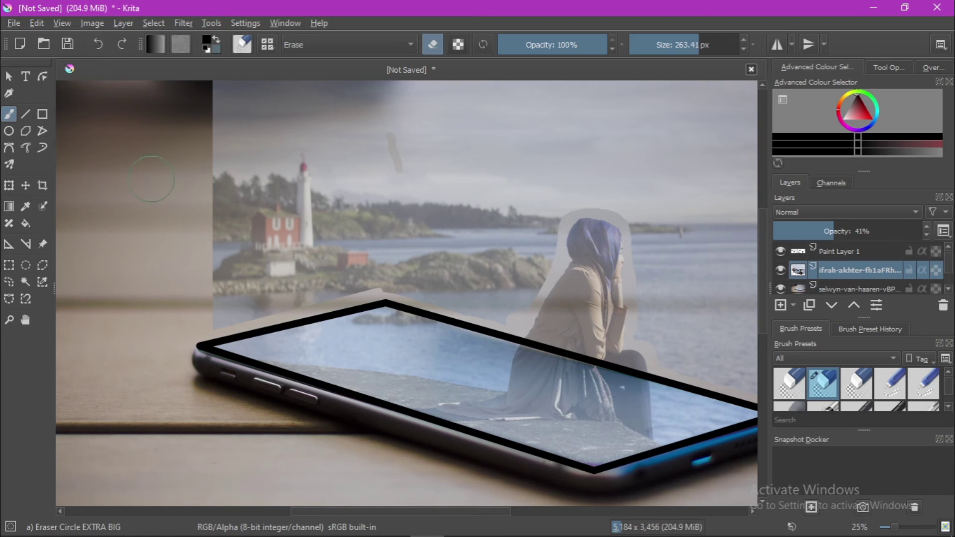
pyautogui.click(96, 51)
# Erase the rocks, water, dark top and right shapes, bluish streak and white top strip.
pyautogui.moveTo(214, 298)
pyautogui.mouseDown()
pyautogui.moveTo(215, 307)
pyautogui.moveTo(393, 270)
pyautogui.moveTo(486, 305)
pyautogui.moveTo(509, 302)
pyautogui.moveTo(561, 186)
pyautogui.moveTo(575, 185)
pyautogui.moveTo(644, 214)
pyautogui.moveTo(665, 335)
pyautogui.moveTo(656, 328)
pyautogui.moveTo(734, 374)
pyautogui.moveTo(740, 326)
pyautogui.moveTo(706, 296)
pyautogui.moveTo(714, 288)
pyautogui.moveTo(695, 241)
pyautogui.moveTo(673, 235)
pyautogui.moveTo(670, 151)
pyautogui.moveTo(543, 145)
pyautogui.moveTo(578, 181)
pyautogui.moveTo(484, 204)
pyautogui.moveTo(480, 249)
pyautogui.moveTo(510, 262)
pyautogui.moveTo(362, 234)
pyautogui.moveTo(473, 271)
pyautogui.moveTo(366, 251)
pyautogui.moveTo(347, 221)
pyautogui.moveTo(247, 267)
pyautogui.moveTo(297, 258)
pyautogui.moveTo(317, 209)
pyautogui.moveTo(251, 252)
pyautogui.moveTo(311, 190)
pyautogui.moveTo(503, 126)
pyautogui.moveTo(429, 145)
pyautogui.moveTo(408, 106)
pyautogui.moveTo(385, 109)
pyautogui.mouseUp()
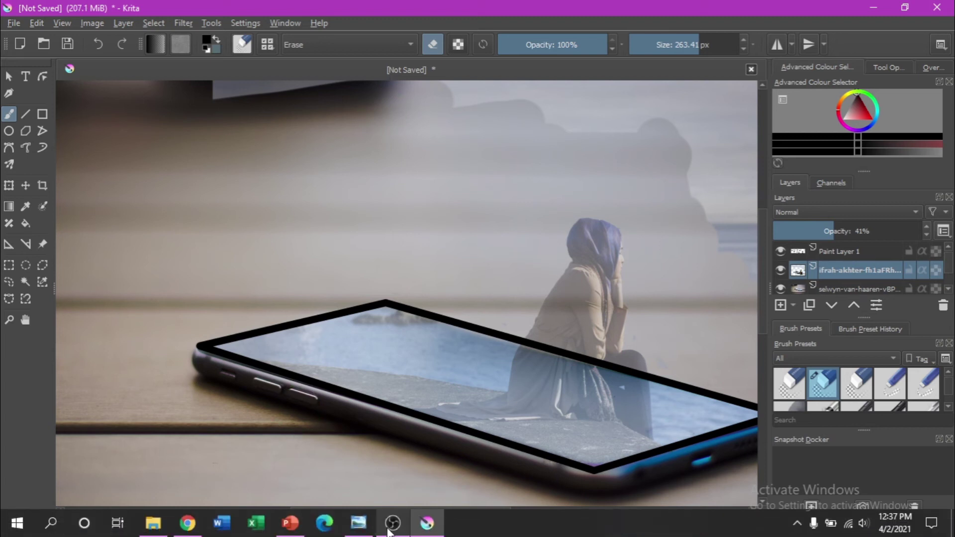
pyautogui.moveTo(267, 89); pyautogui.dragTo(746, 102)
pyautogui.moveTo(680, 119)
pyautogui.mouseDown()
pyautogui.moveTo(704, 139)
pyautogui.moveTo(703, 171)
pyautogui.moveTo(738, 207)
pyautogui.moveTo(744, 299)
pyautogui.mouseUp()
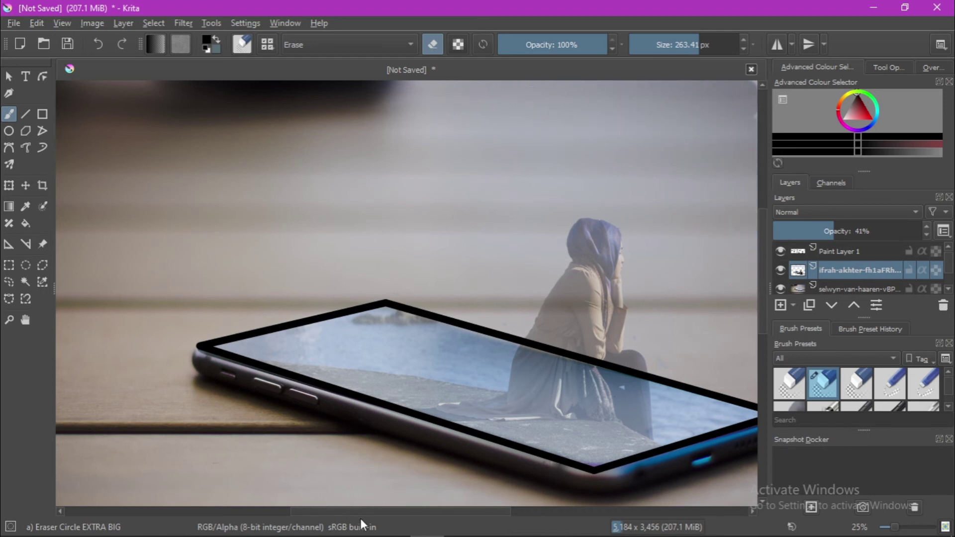
pyautogui.moveTo(359, 512); pyautogui.dragTo(453, 512)
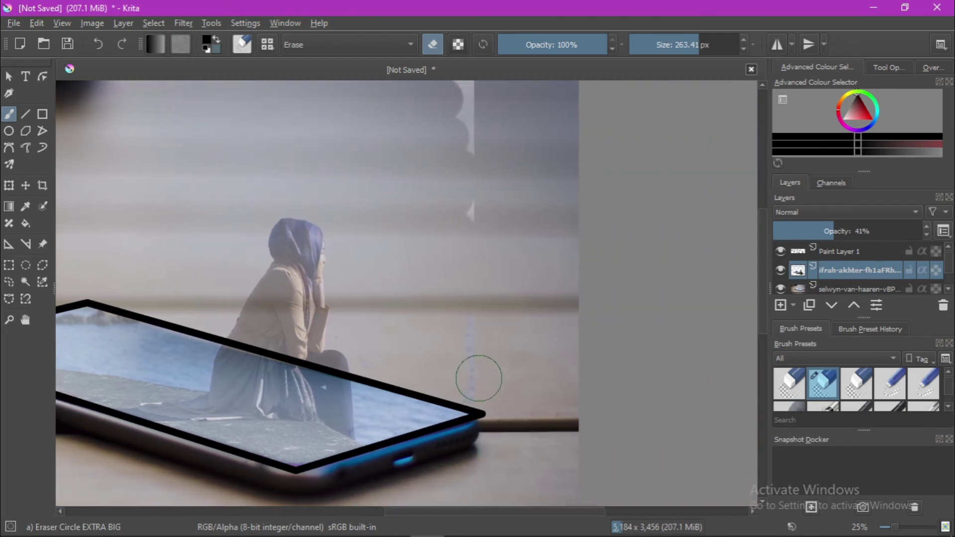
pyautogui.moveTo(479, 378)
pyautogui.mouseDown()
pyautogui.moveTo(474, 277)
pyautogui.moveTo(474, 384)
pyautogui.moveTo(462, 70)
pyautogui.mouseUp()
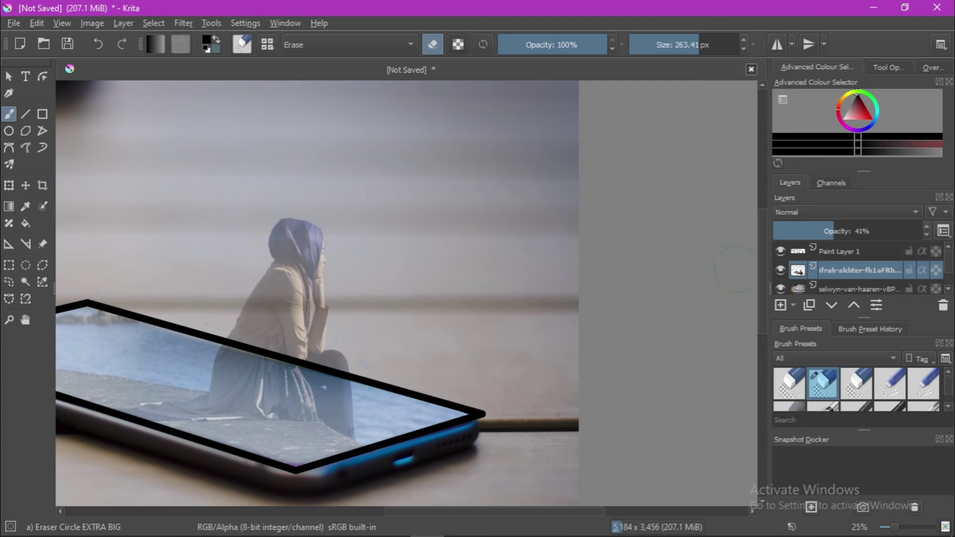
pyautogui.moveTo(763, 273); pyautogui.dragTo(763, 199)
pyautogui.moveTo(529, 227)
pyautogui.mouseDown()
pyautogui.moveTo(81, 199)
pyautogui.moveTo(42, 206)
pyautogui.mouseUp()
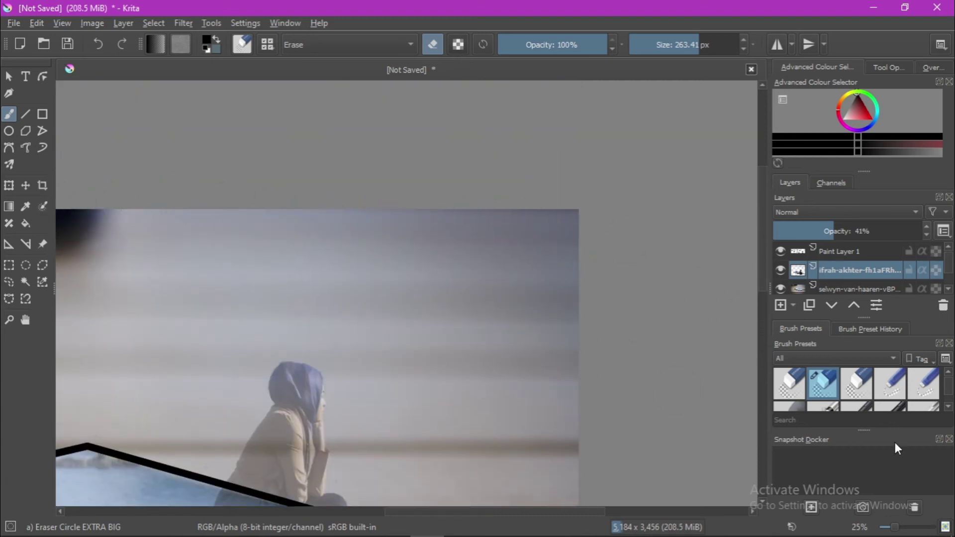
pyautogui.moveTo(765, 282); pyautogui.dragTo(754, 308)
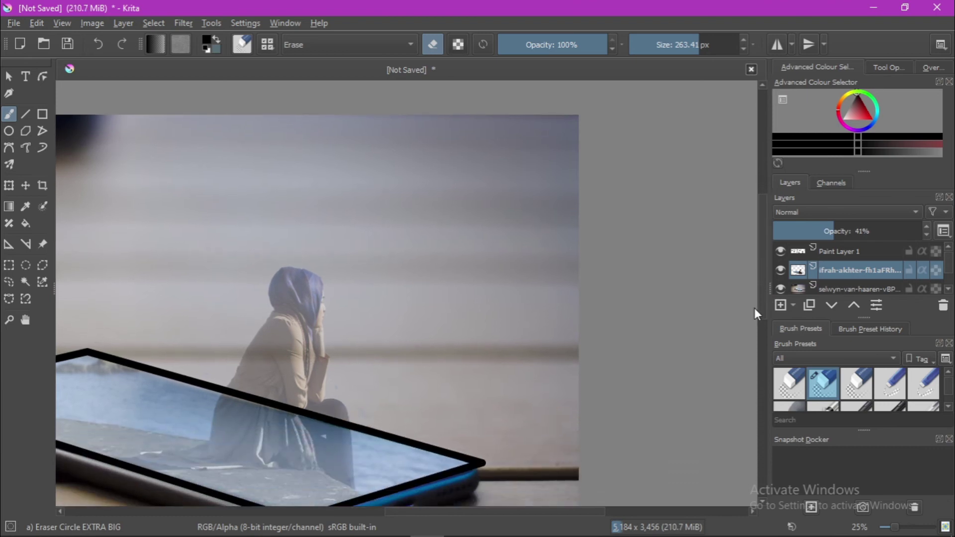
pyautogui.moveTo(525, 512)
pyautogui.mouseDown()
pyautogui.moveTo(350, 499)
pyautogui.moveTo(463, 503)
pyautogui.mouseUp()
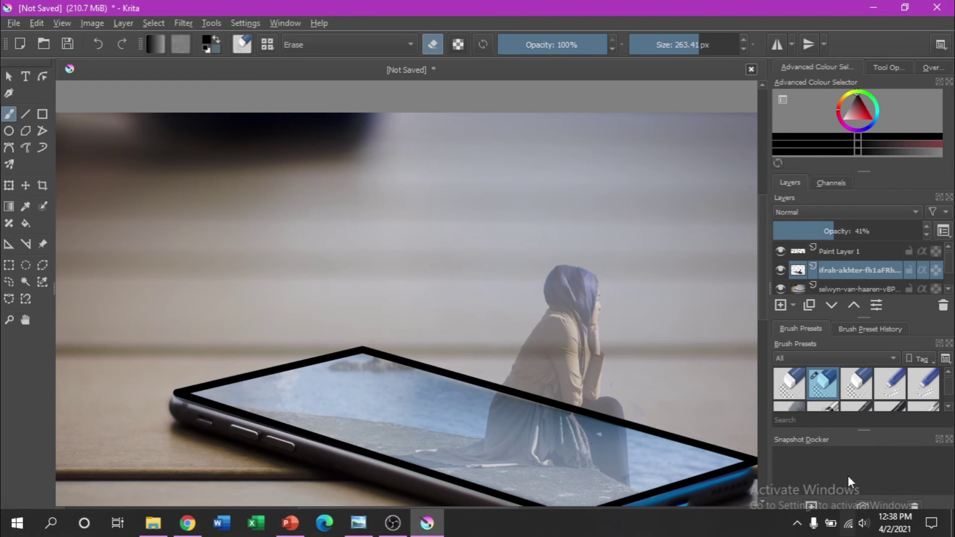
# Zoom out to the whole image and set the woman layer's opacity back to 100%.
pyautogui.click(893, 522)
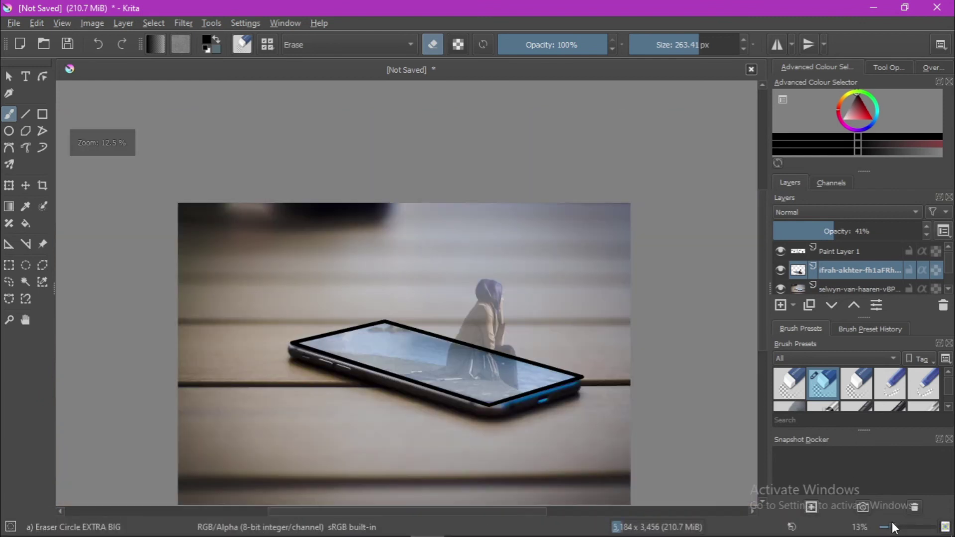
pyautogui.scroll(-1, 754, 310)
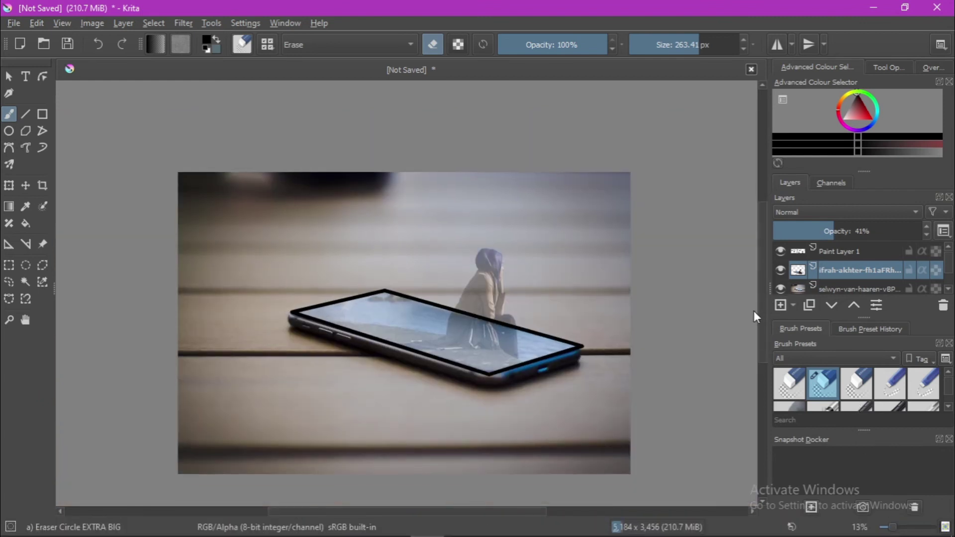
pyautogui.scroll(-1, 646, 324)
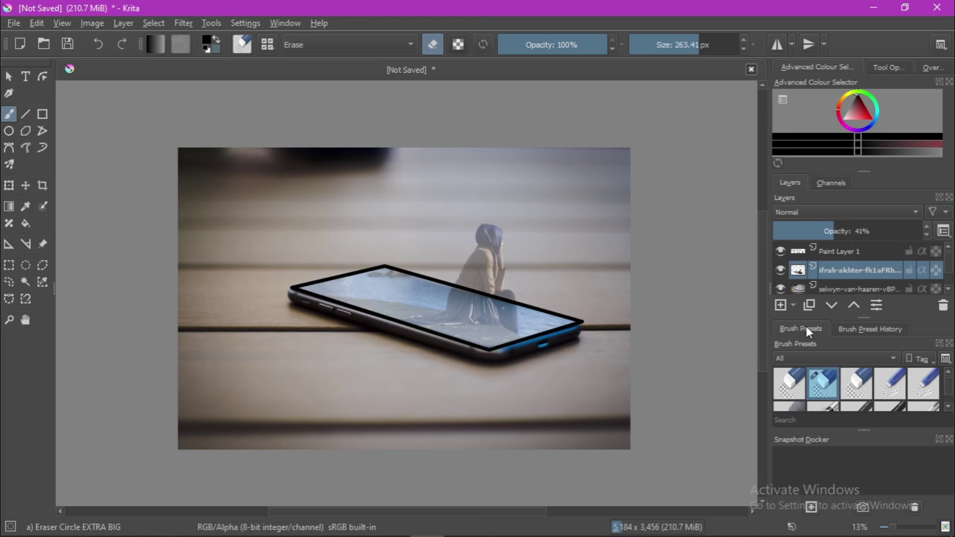
pyautogui.click(9, 76)
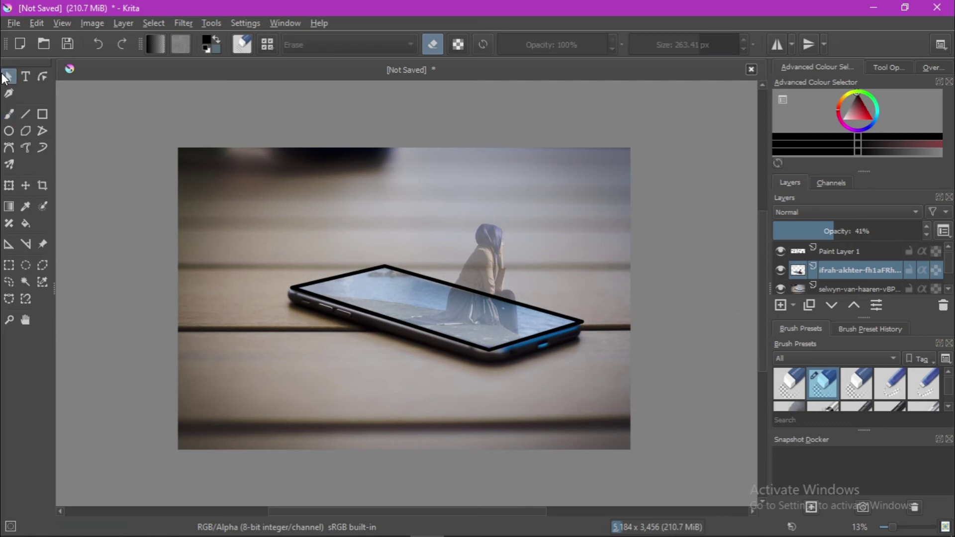
pyautogui.click(478, 280)
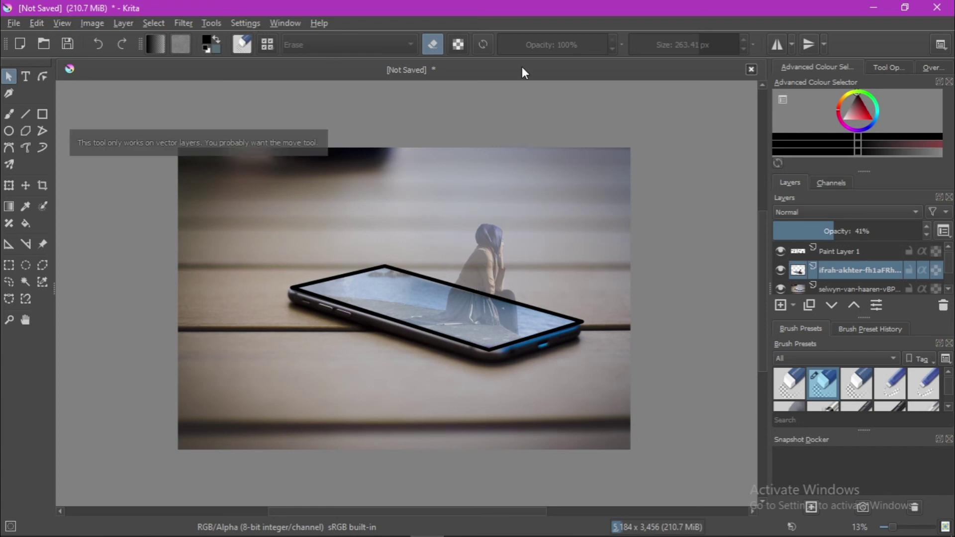
pyautogui.click(496, 263)
pyautogui.click(29, 322)
pyautogui.click(26, 193)
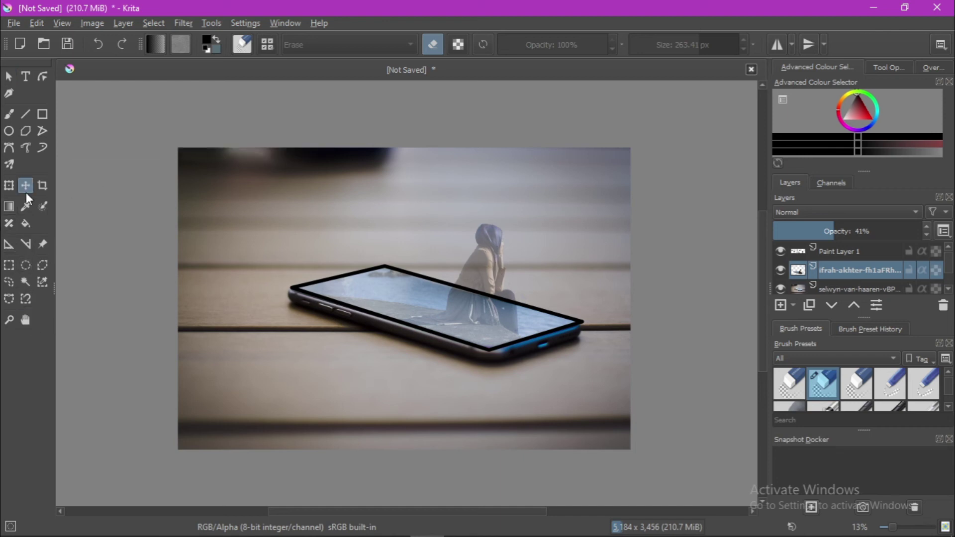
pyautogui.click(489, 311)
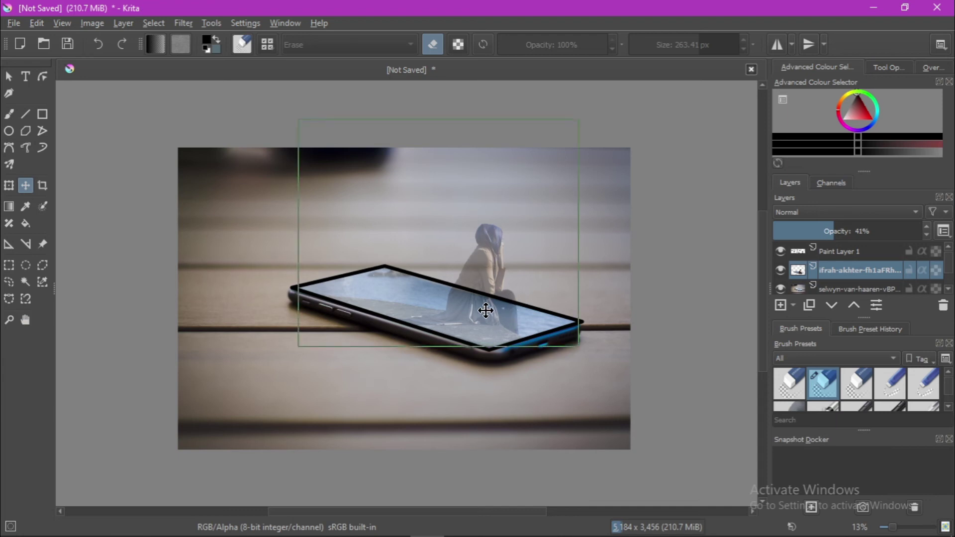
pyautogui.moveTo(835, 230); pyautogui.dragTo(926, 228)
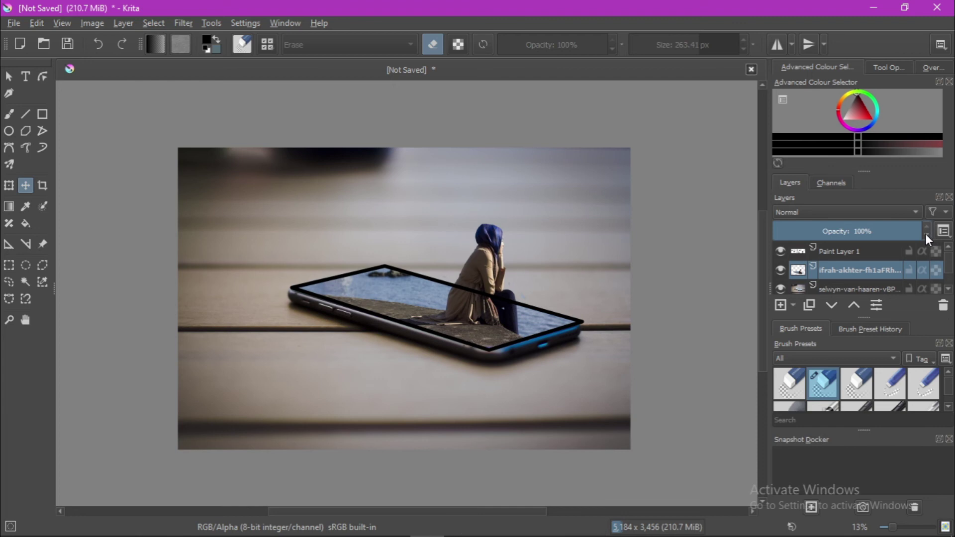
# Delete Paint Layer 1 holding the black screen outline and select the Eraser Small 2 preset.
pyautogui.click(850, 254)
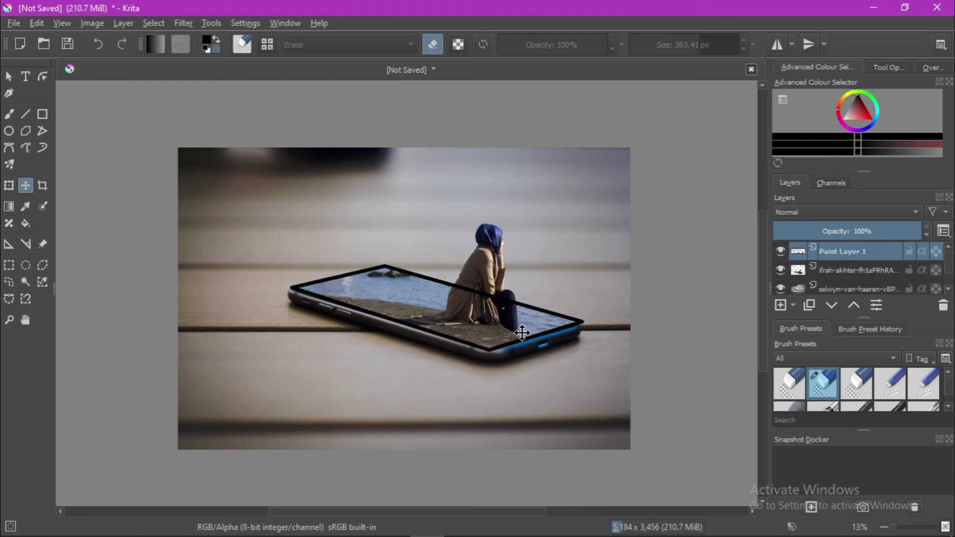
pyautogui.click(944, 307)
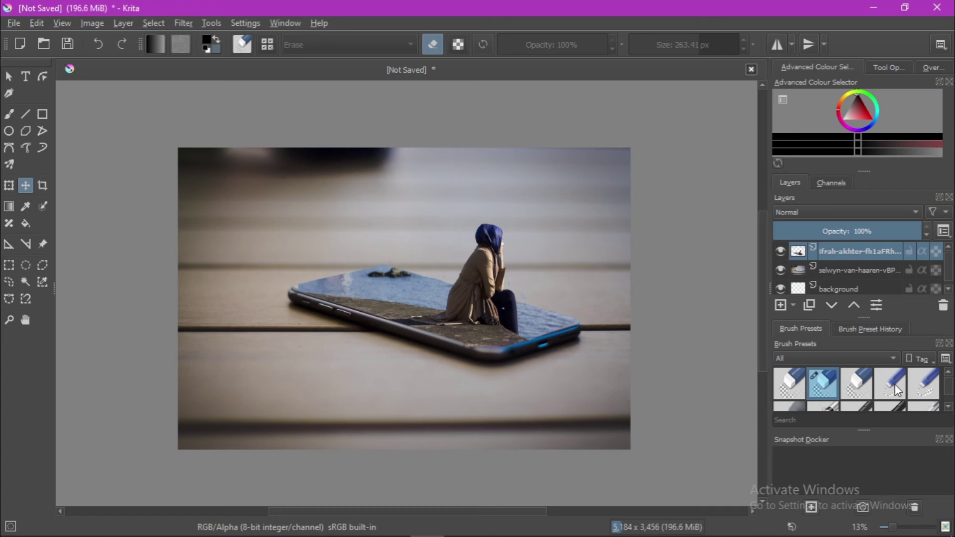
pyautogui.click(912, 383)
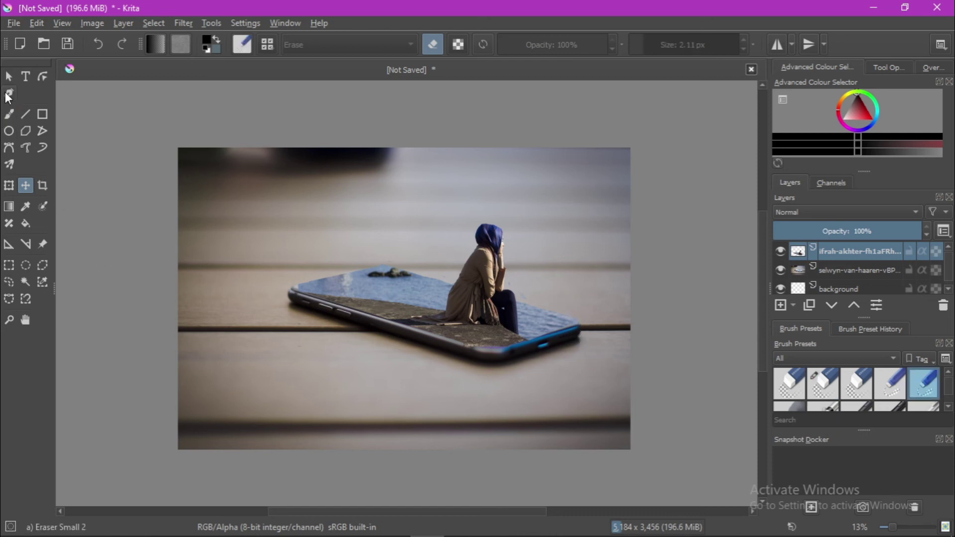
pyautogui.click(26, 114)
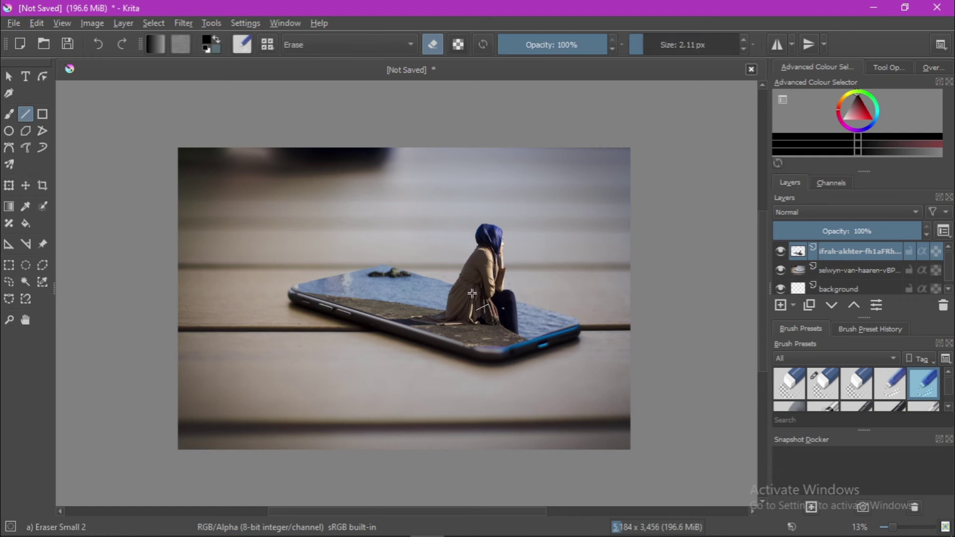
# Erase the stray blue speck beside the woman's knee with the 25 px Eraser Small.
pyautogui.click(9, 114)
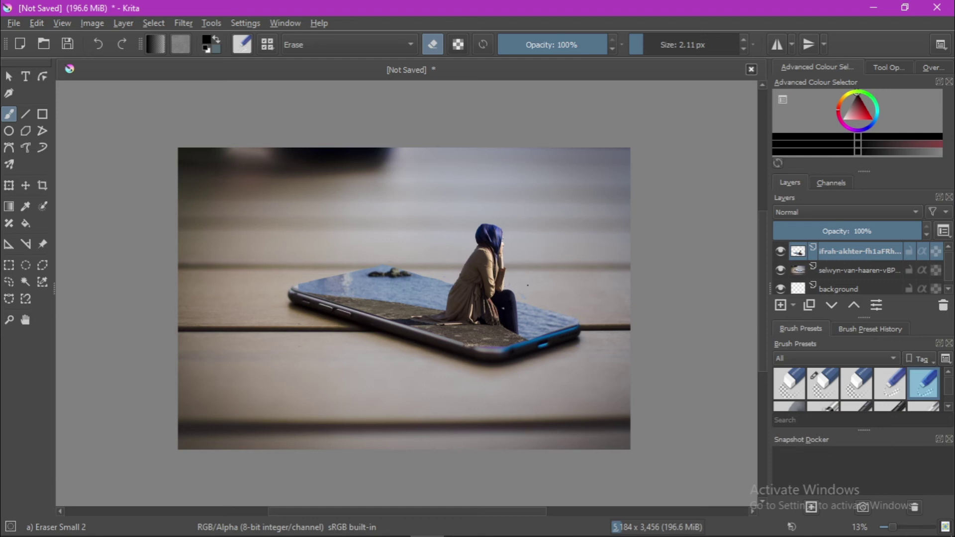
pyautogui.scroll(-1, 528, 285)
pyautogui.scroll(3, 508, 288)
pyautogui.scroll(3, 478, 292)
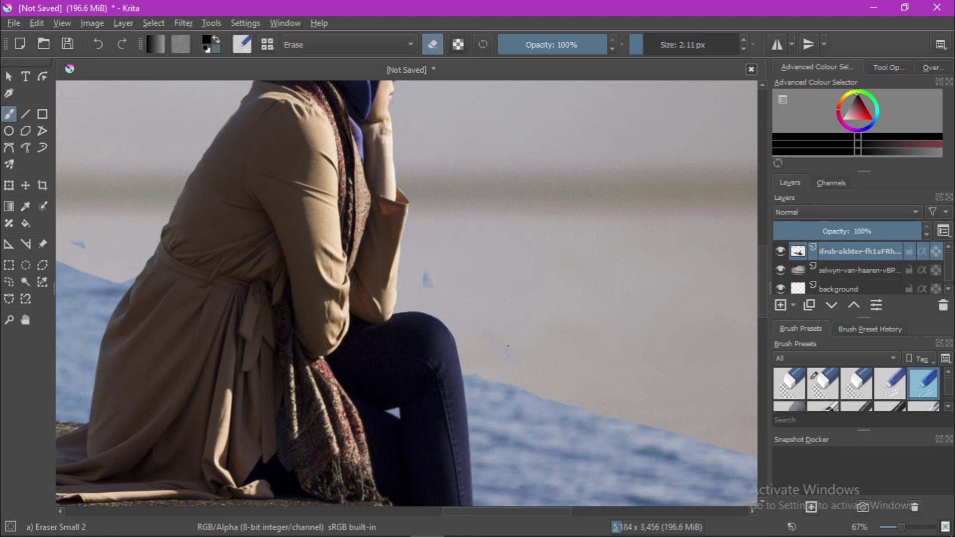
pyautogui.click(891, 384)
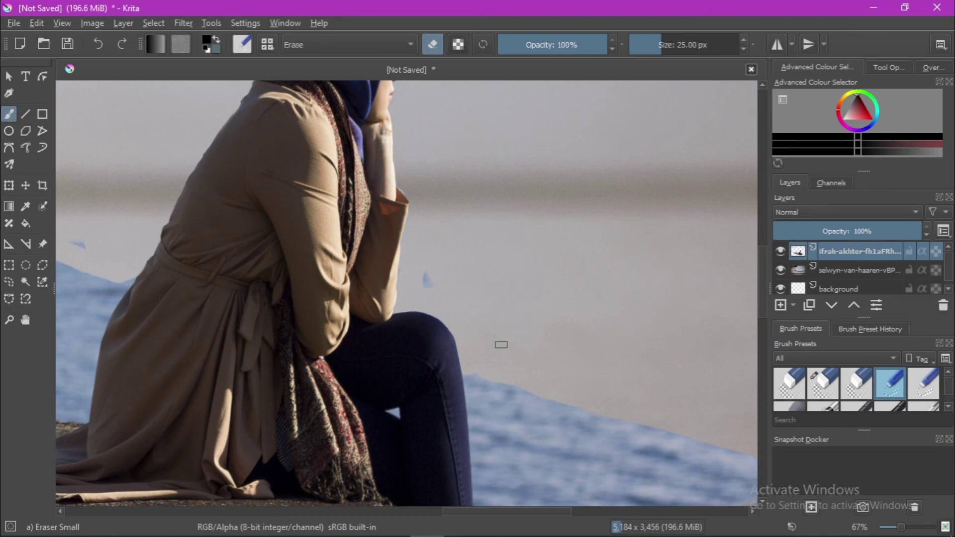
pyautogui.moveTo(427, 275); pyautogui.dragTo(425, 282)
pyautogui.click(924, 381)
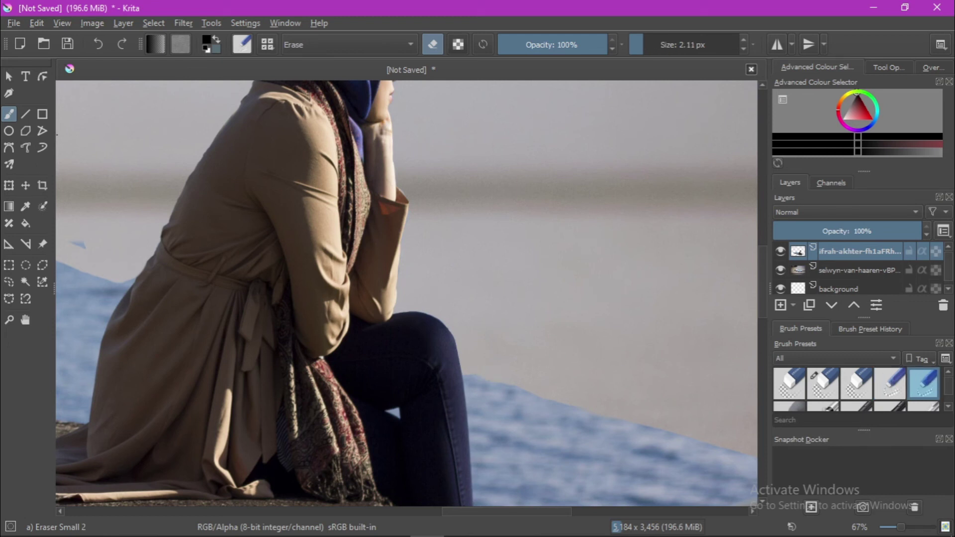
pyautogui.press('-')
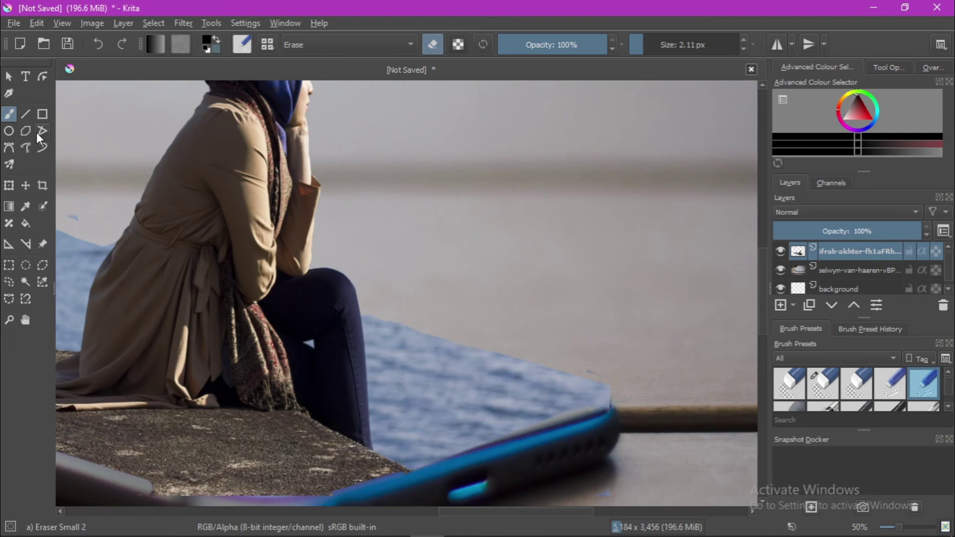
# Undo the phone-corner erase and erase near the phone's bottom edge with the 25 px eraser.
pyautogui.click(888, 383)
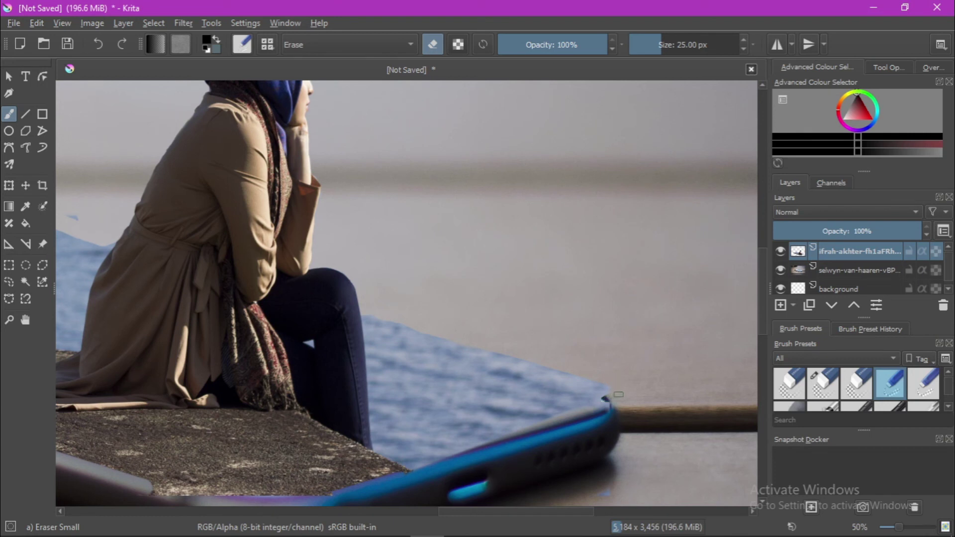
pyautogui.click(91, 43)
pyautogui.moveTo(594, 493); pyautogui.dragTo(608, 498)
# Use the line tool to erase a straight edge from the knee to the phone corner.
pyautogui.click(26, 113)
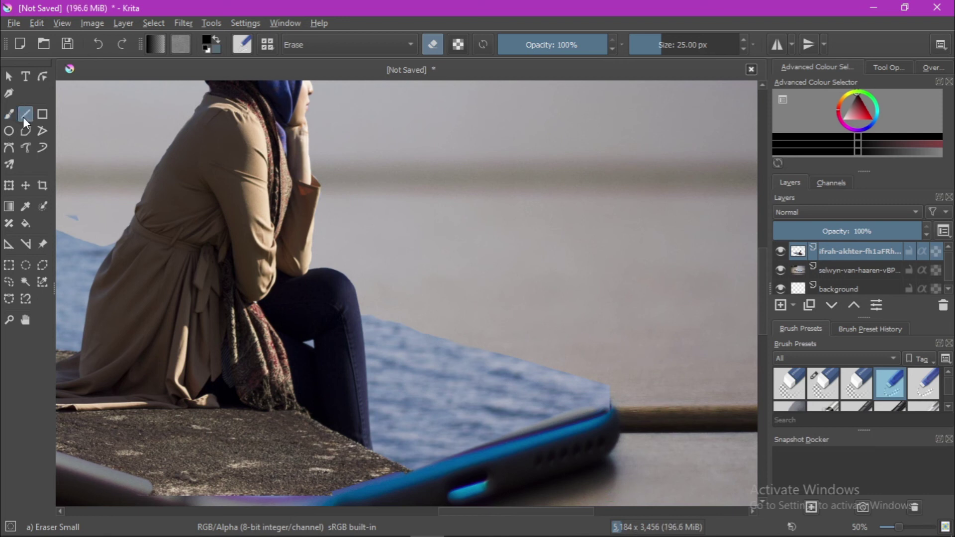
pyautogui.click(921, 391)
pyautogui.moveTo(365, 310); pyautogui.dragTo(610, 387)
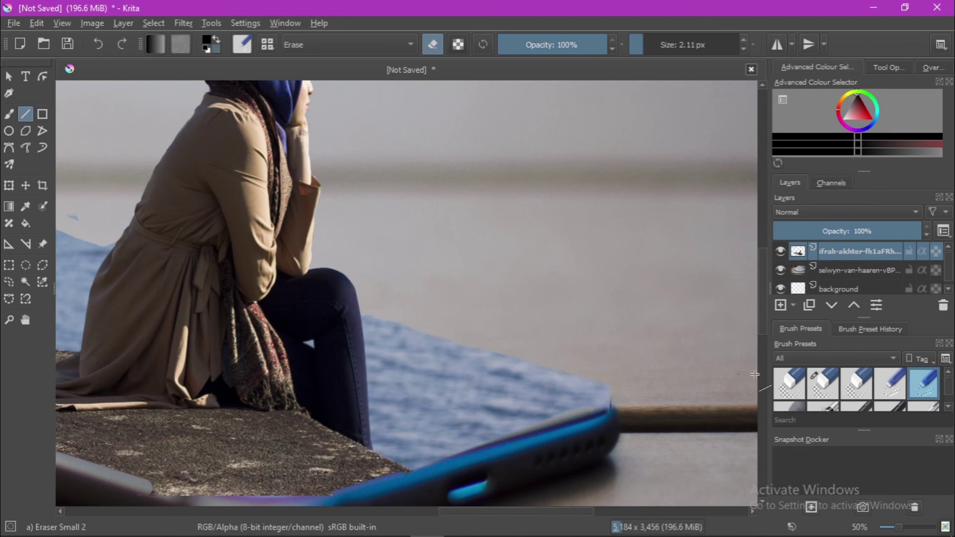
pyautogui.click(880, 381)
pyautogui.moveTo(362, 316); pyautogui.dragTo(609, 387)
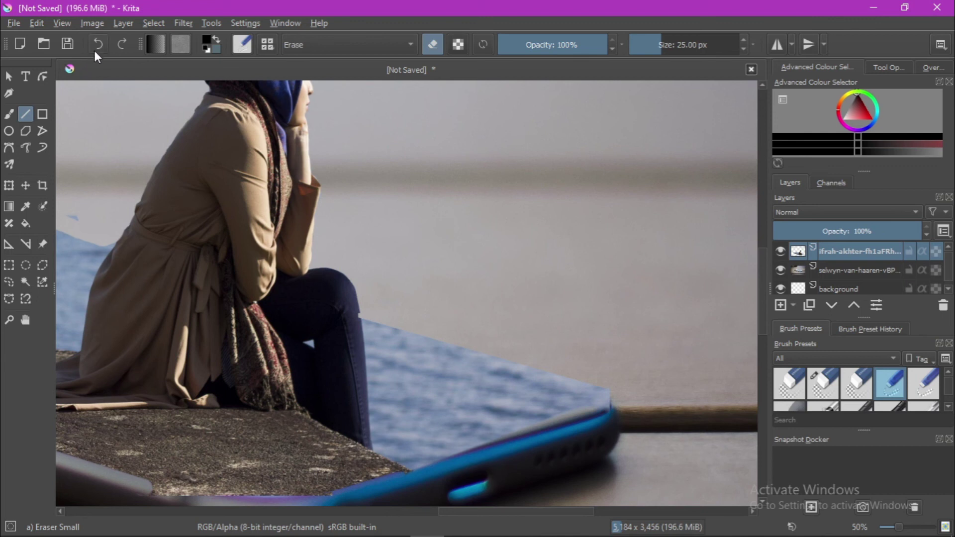
# Erase further straight strips along the top edge, undo the last, and select Eraser Small 2 (2.11 px).
pyautogui.moveTo(369, 317); pyautogui.dragTo(609, 388)
pyautogui.moveTo(367, 320); pyautogui.dragTo(609, 395)
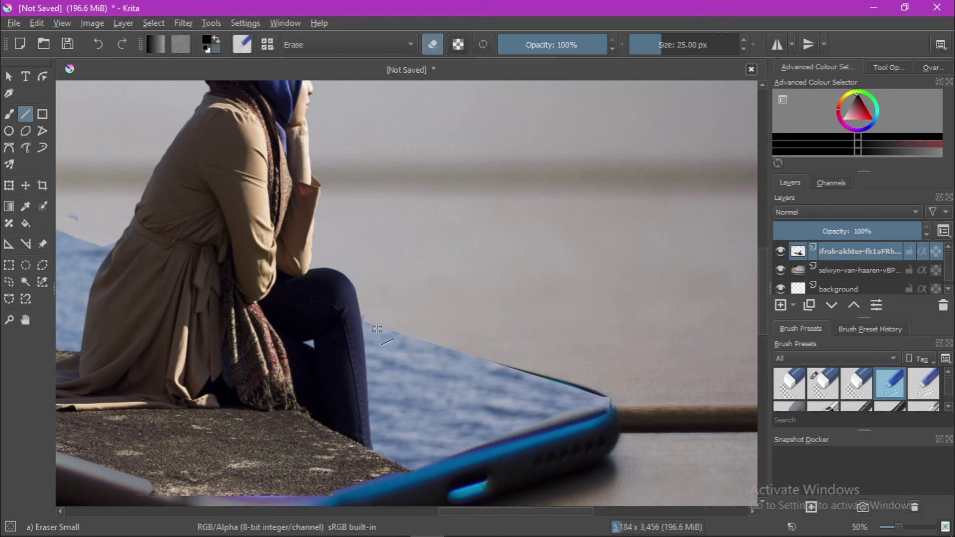
pyautogui.moveTo(368, 324); pyautogui.dragTo(497, 366)
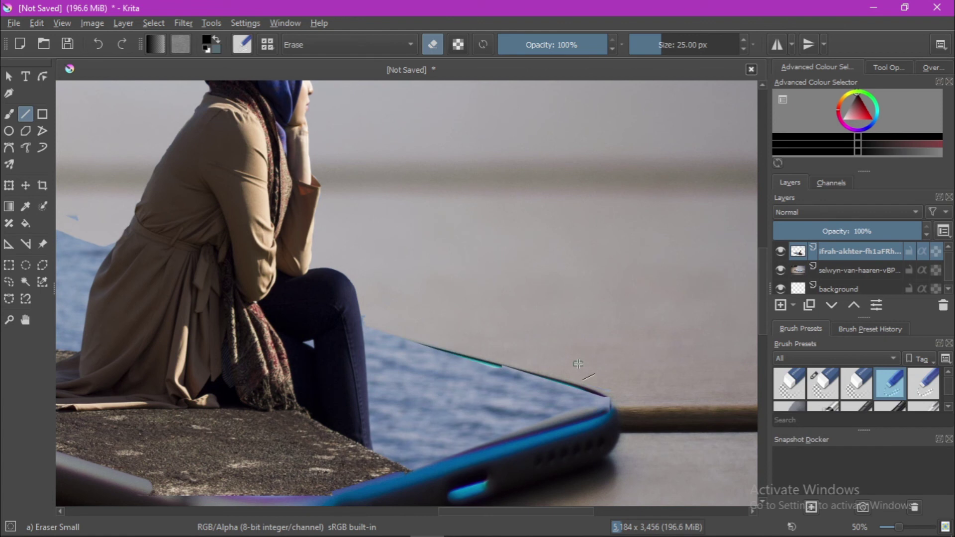
pyautogui.click(94, 44)
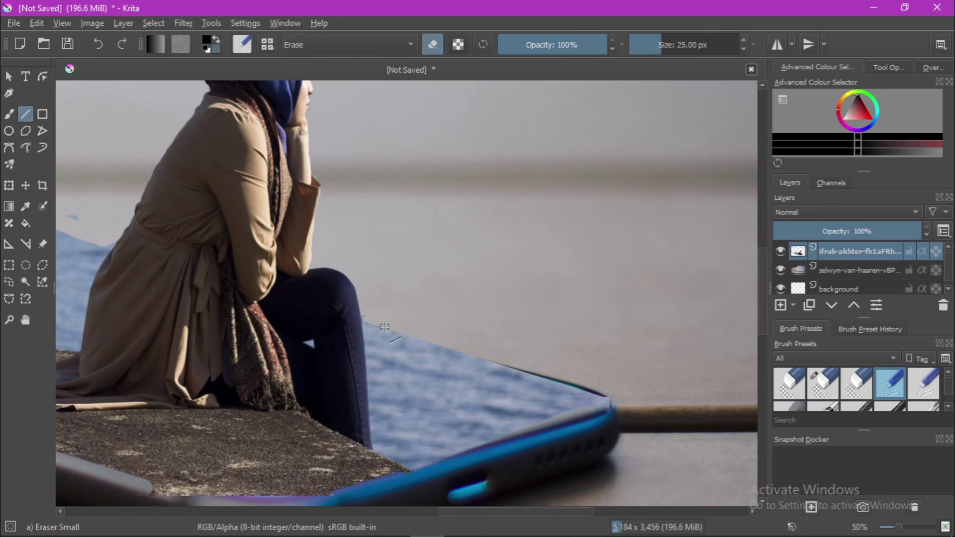
pyautogui.click(911, 386)
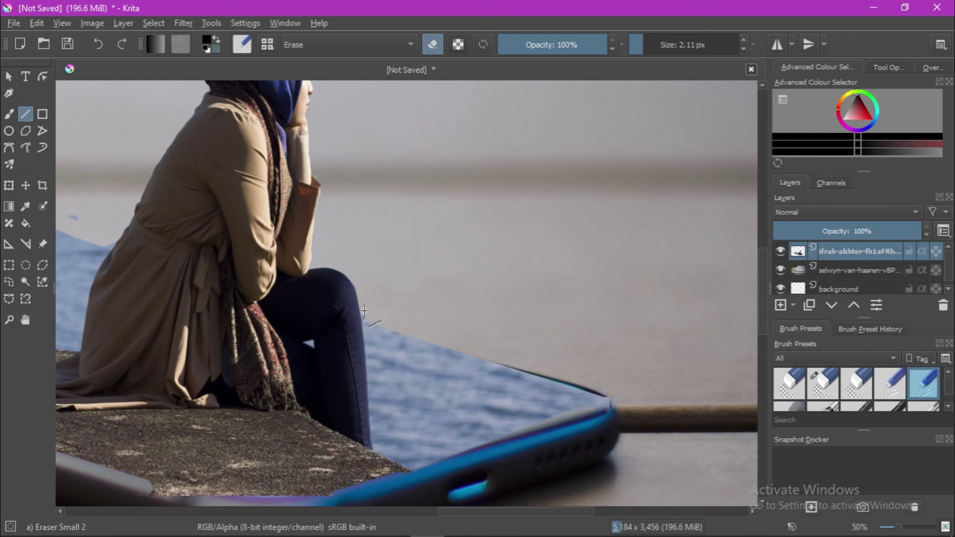
# Erase the light-blue phone-screen sliver beside the coat using the freehand eraser.
pyautogui.click(9, 114)
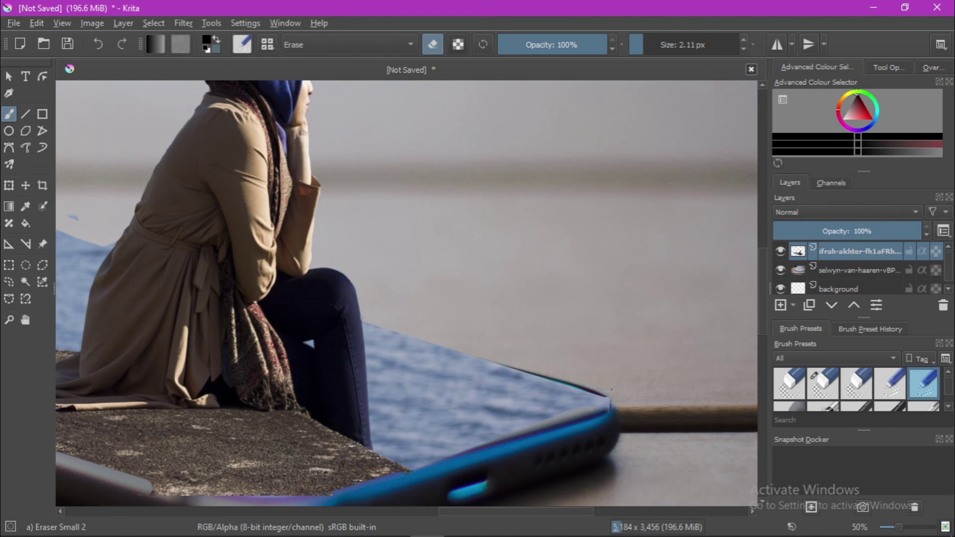
pyautogui.click(892, 396)
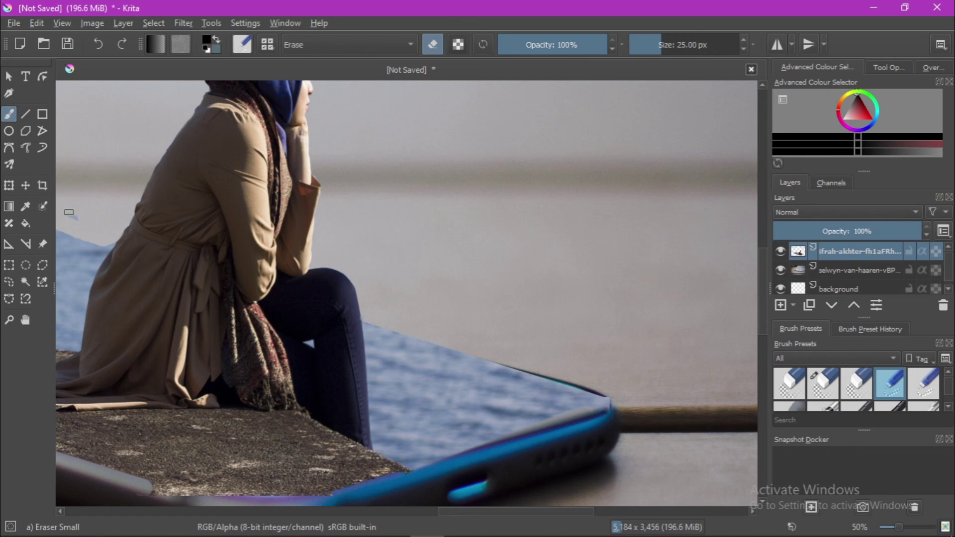
pyautogui.moveTo(70, 217); pyautogui.dragTo(87, 234)
pyautogui.click(914, 381)
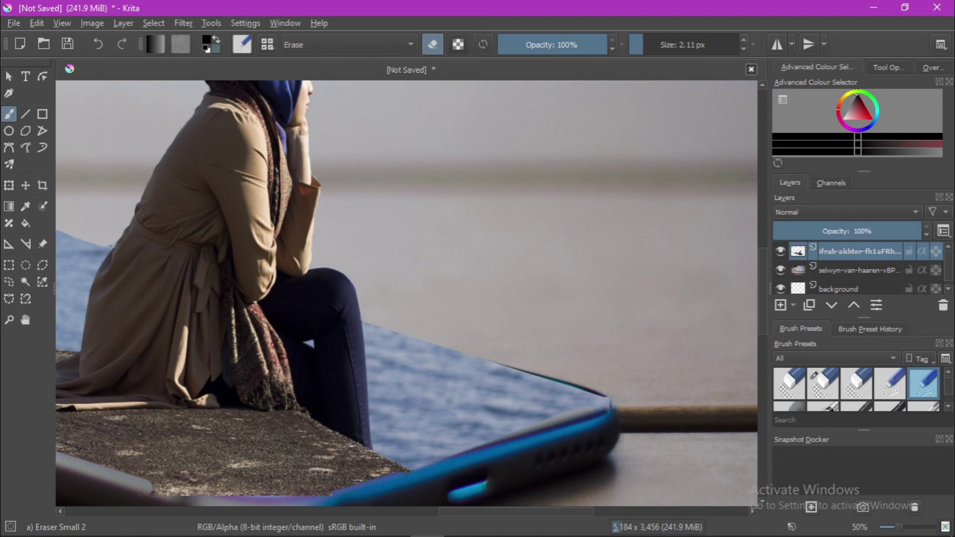
# Undo and redo the erase stroke to compare, then zoom out to the full composition.
pyautogui.click(99, 43)
pyautogui.hotkey('ctrl', 'shift', 'z')
pyautogui.click(891, 383)
pyautogui.hotkey('ctrl', 'z')
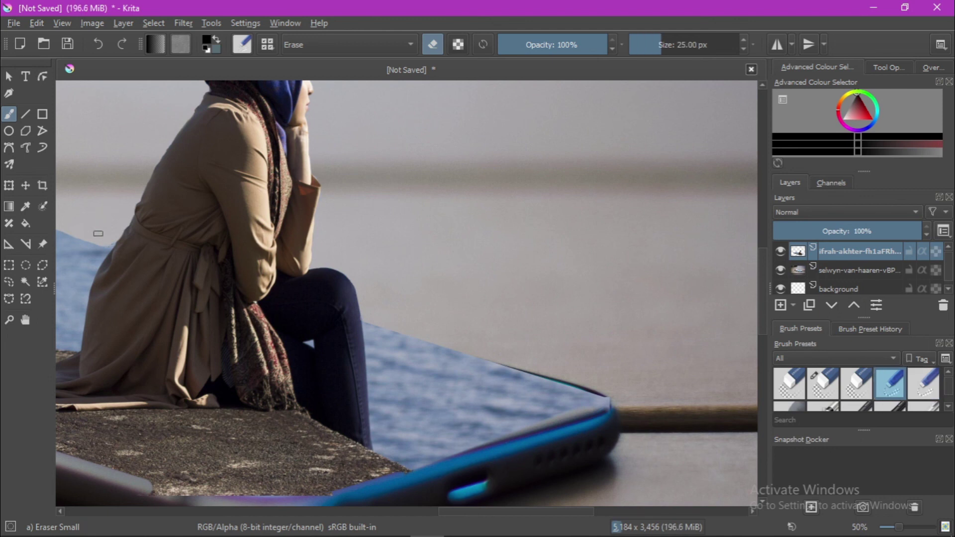
pyautogui.hotkey('ctrl', 'shift', 'z')
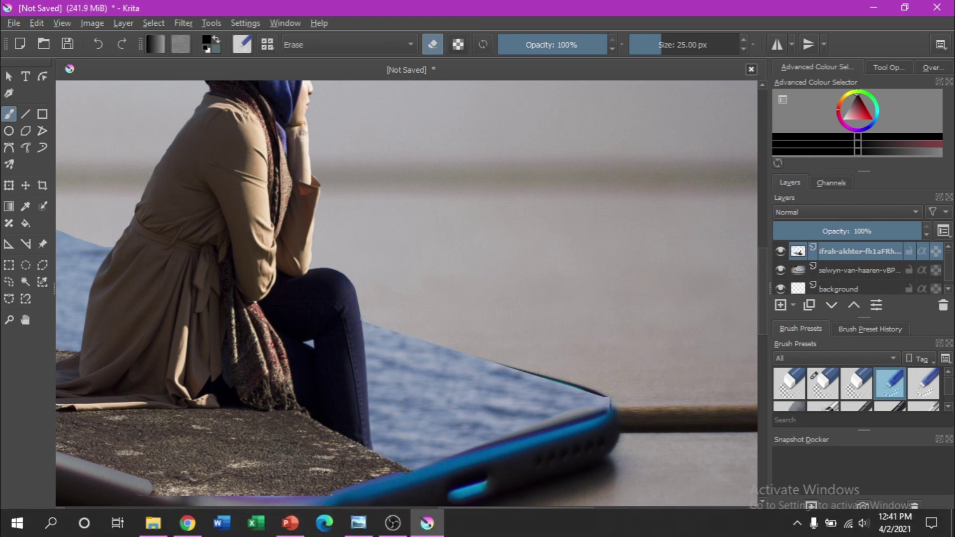
pyautogui.press('-')
pyautogui.press('-')
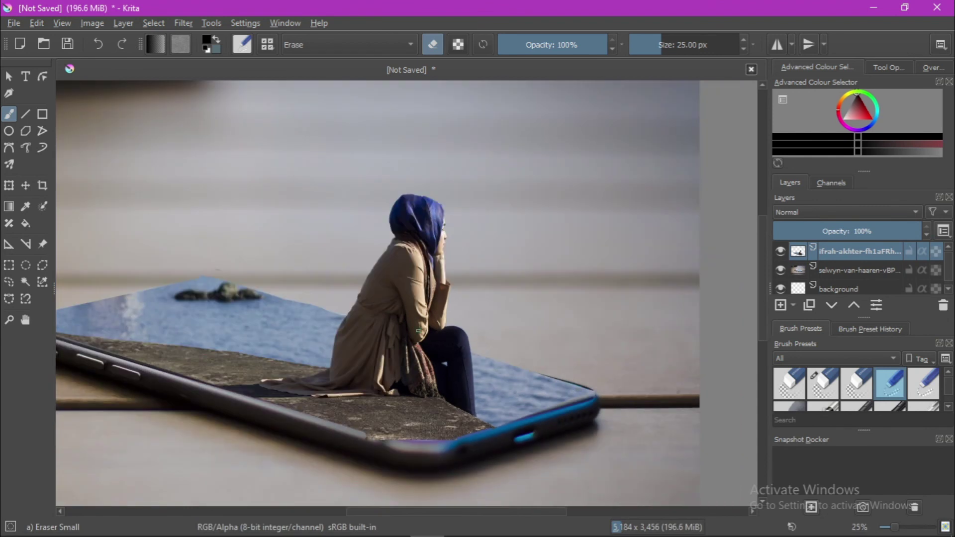
pyautogui.click(31, 115)
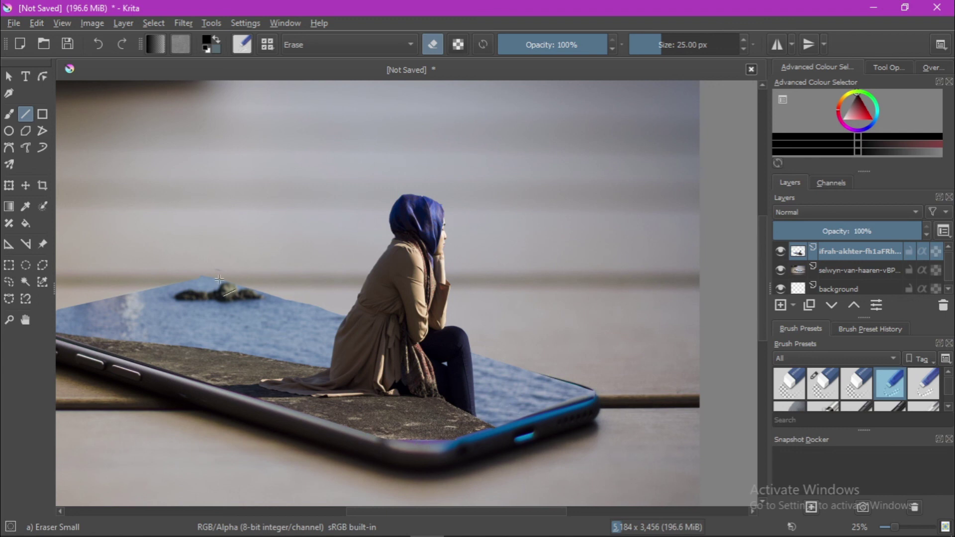
pyautogui.moveTo(210, 279); pyautogui.dragTo(344, 315)
pyautogui.scroll(-1, 537, 313)
pyautogui.scroll(-2, 533, 301)
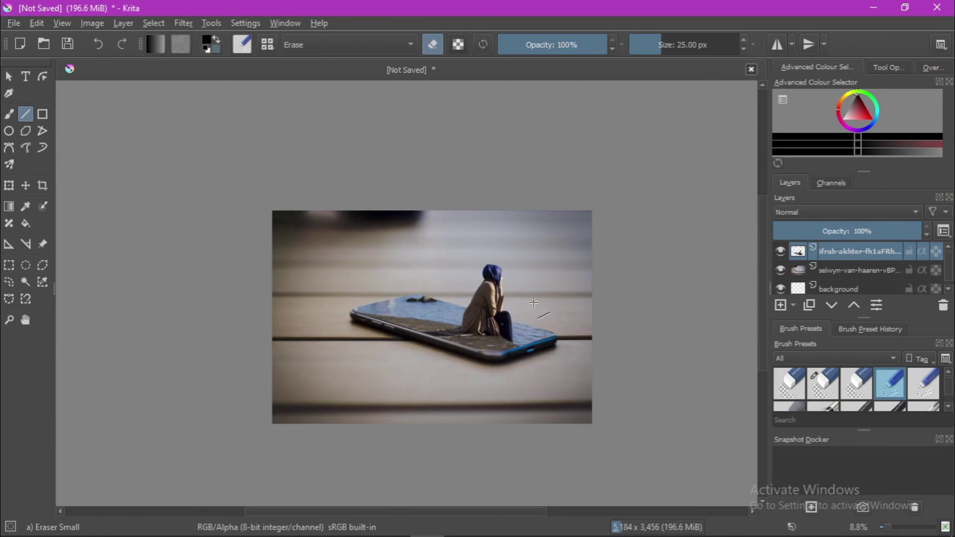
pyautogui.scroll(1, 533, 302)
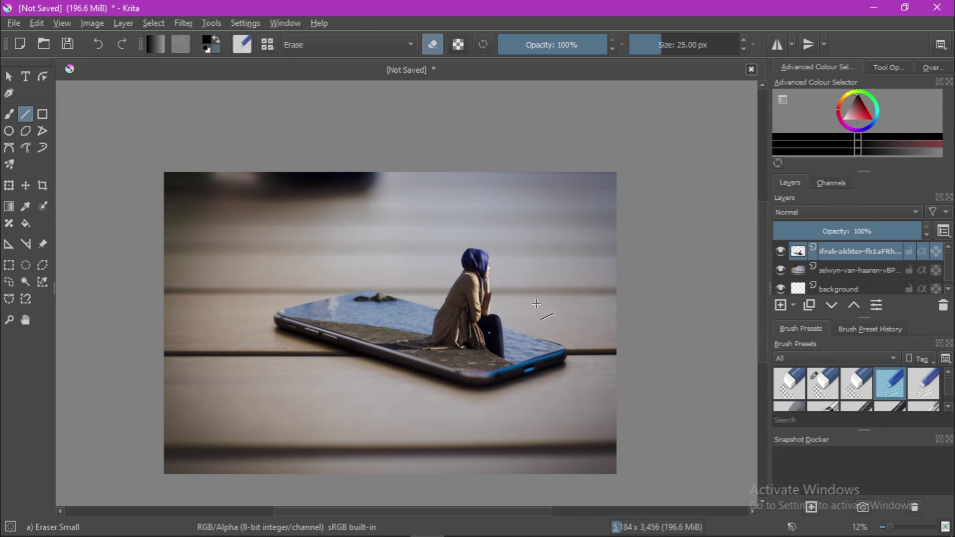
pyautogui.scroll(1, 536, 303)
pyautogui.scroll(-1, 536, 303)
# Save the composite as 'phone wallpaper' in JPEG format at 80% quality.
pyautogui.click(21, 22)
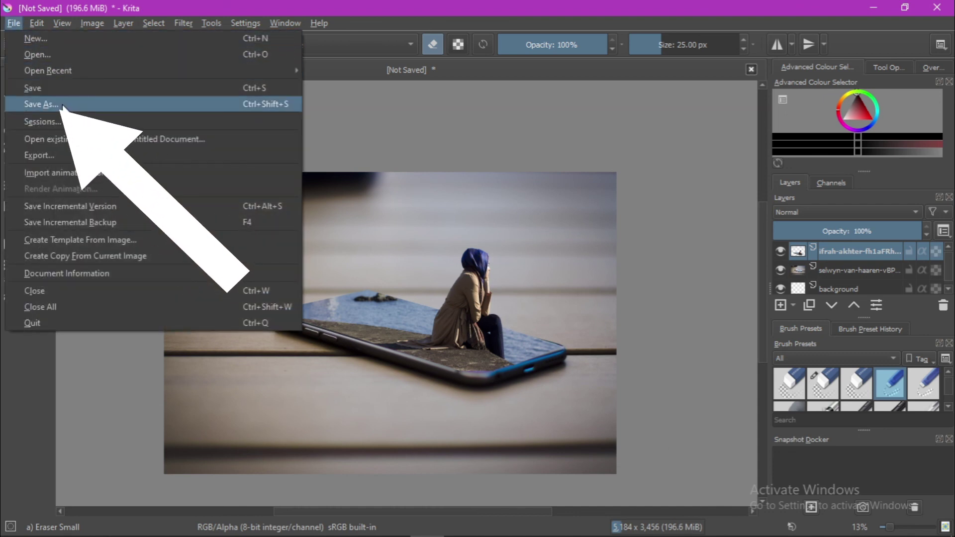
pyautogui.click(63, 105)
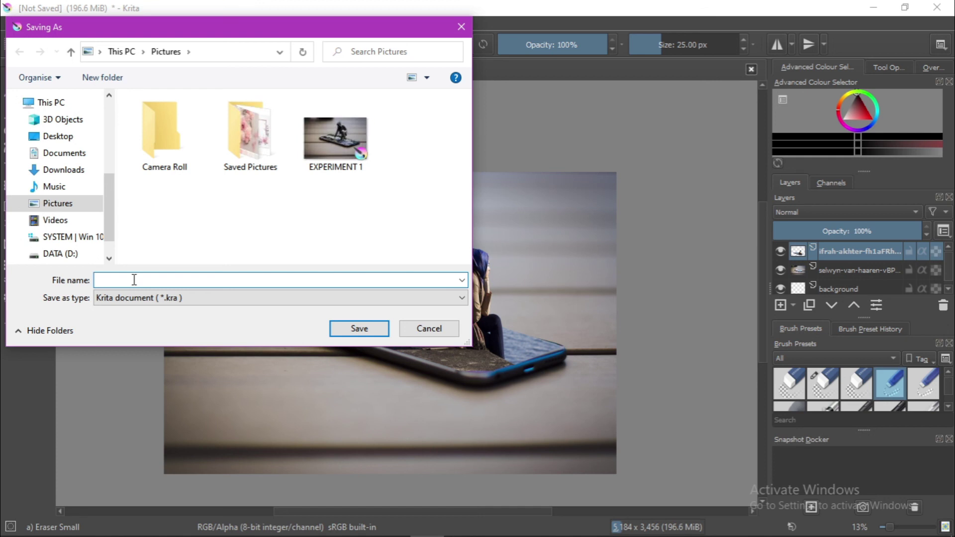
pyautogui.write('phone wallpaper')
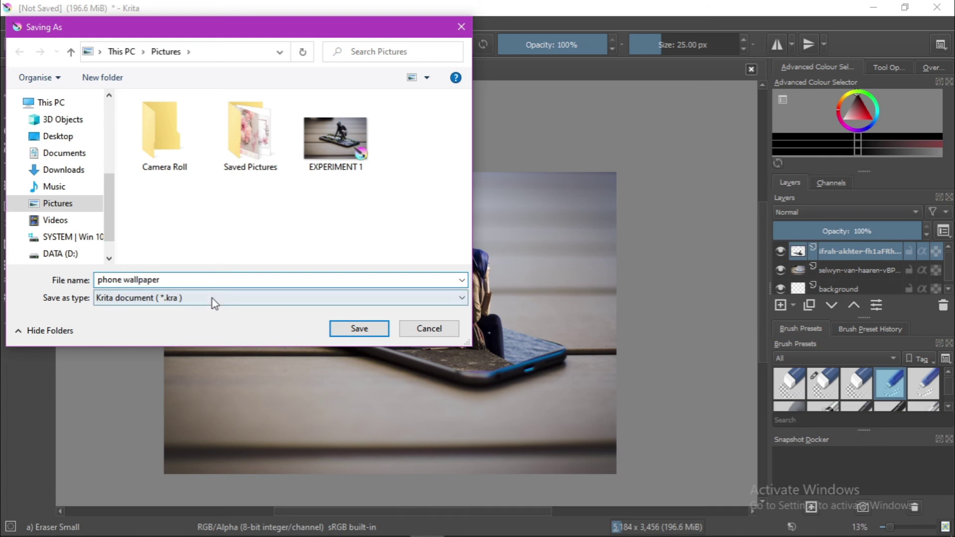
pyautogui.click(212, 298)
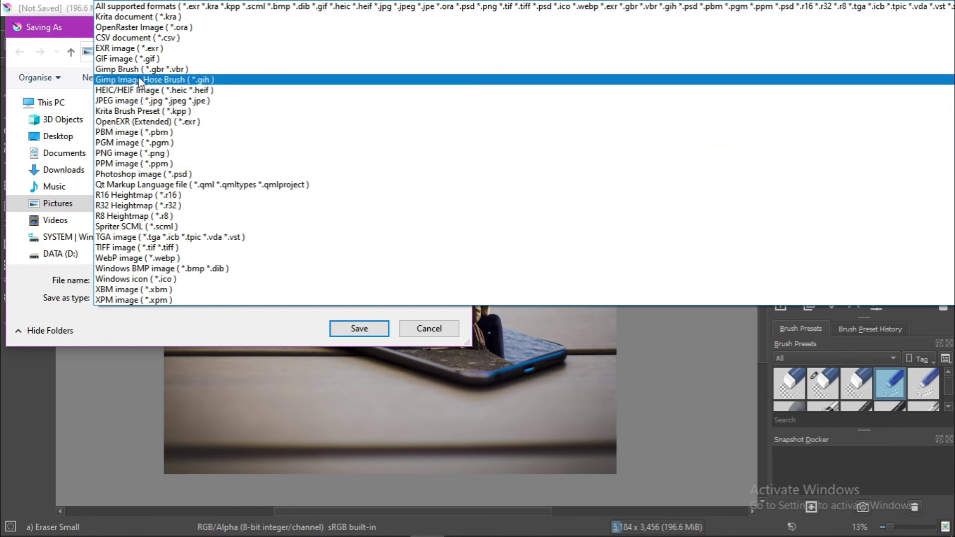
pyautogui.click(145, 100)
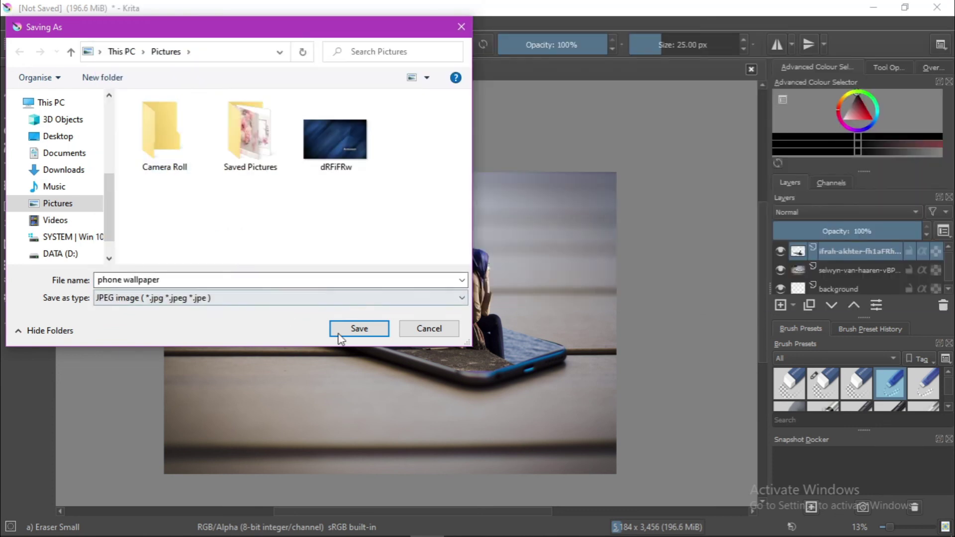
pyautogui.click(370, 335)
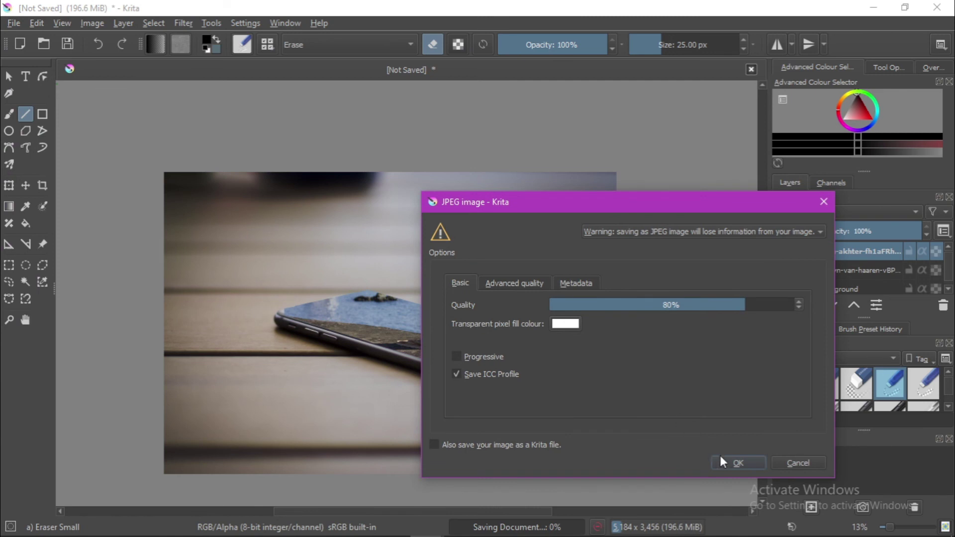
pyautogui.click(735, 463)
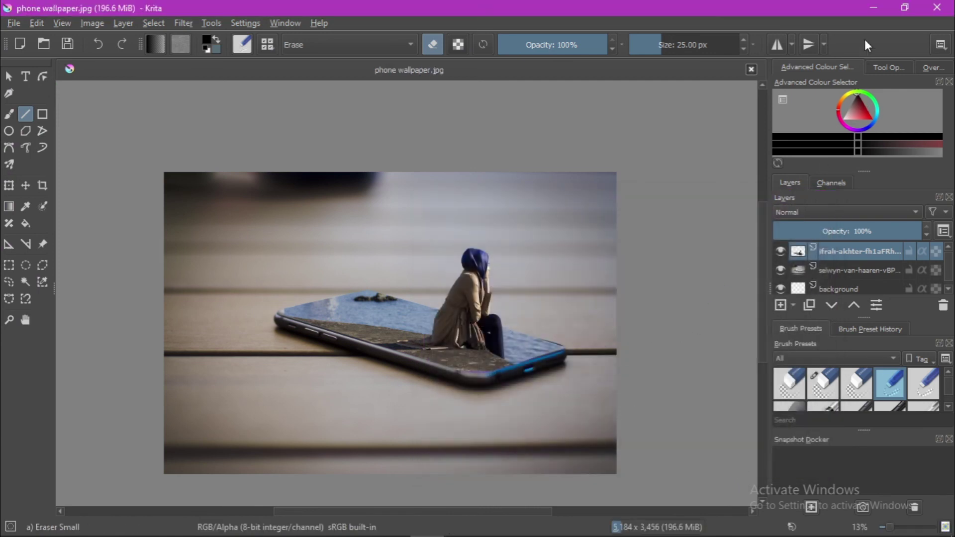
# Open 'phone wallpaper' from the Pictures folder in Windows Photo Viewer.
pyautogui.click(871, 15)
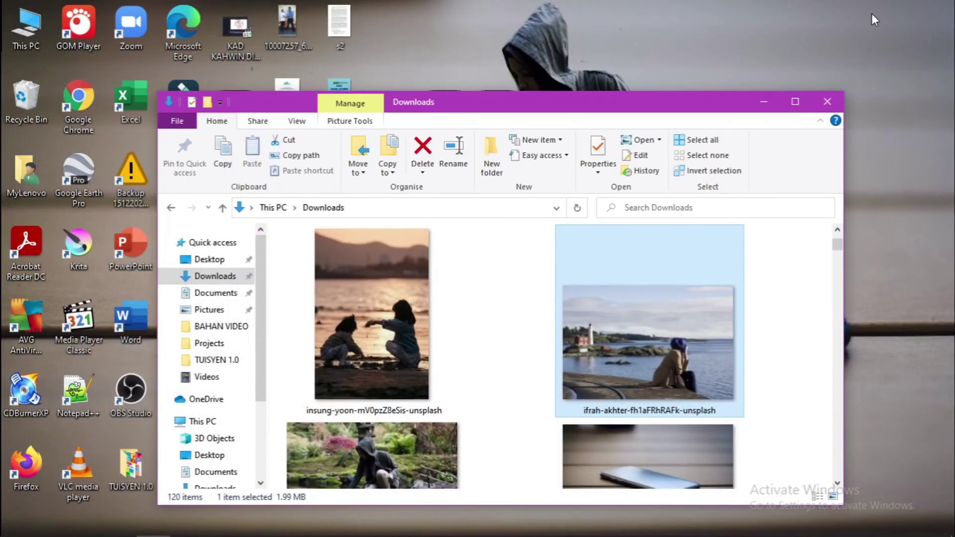
pyautogui.click(187, 310)
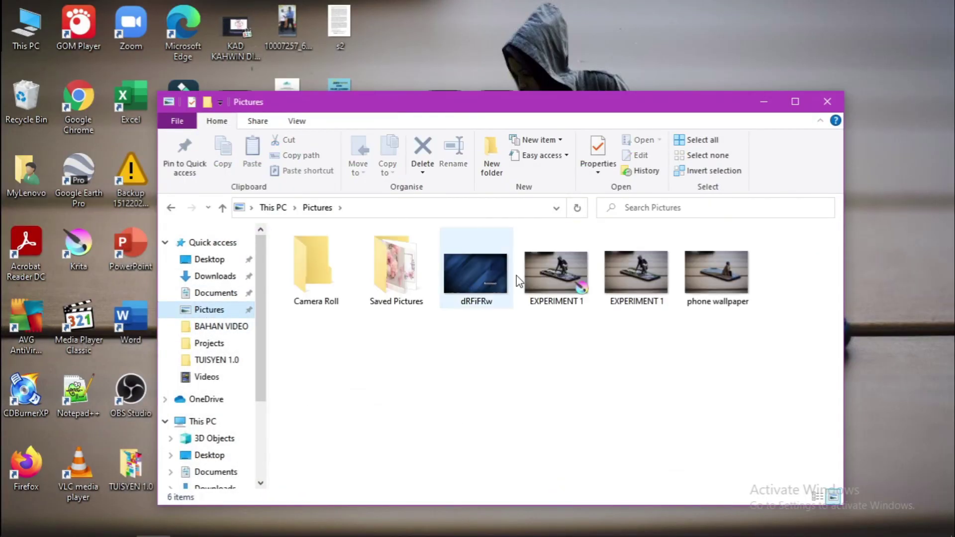
pyautogui.click(719, 276)
pyautogui.doubleClick(718, 274)
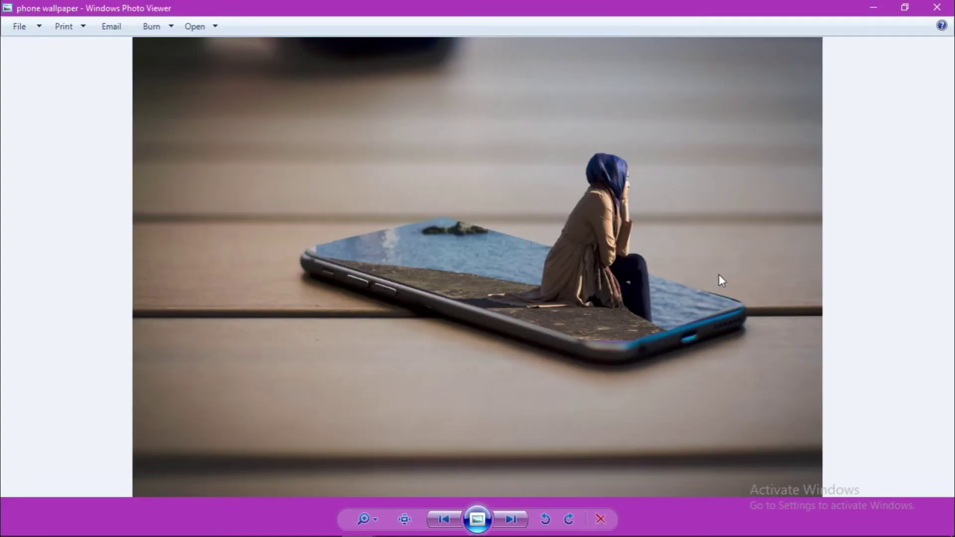
# Set the image as the desktop background and minimise the windows to show it.
pyautogui.rightClick(719, 274)
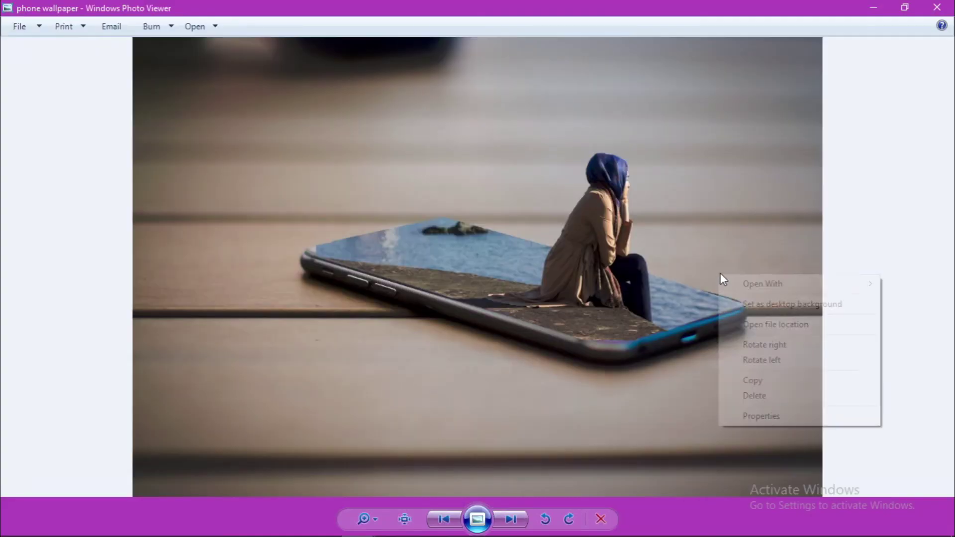
pyautogui.click(747, 303)
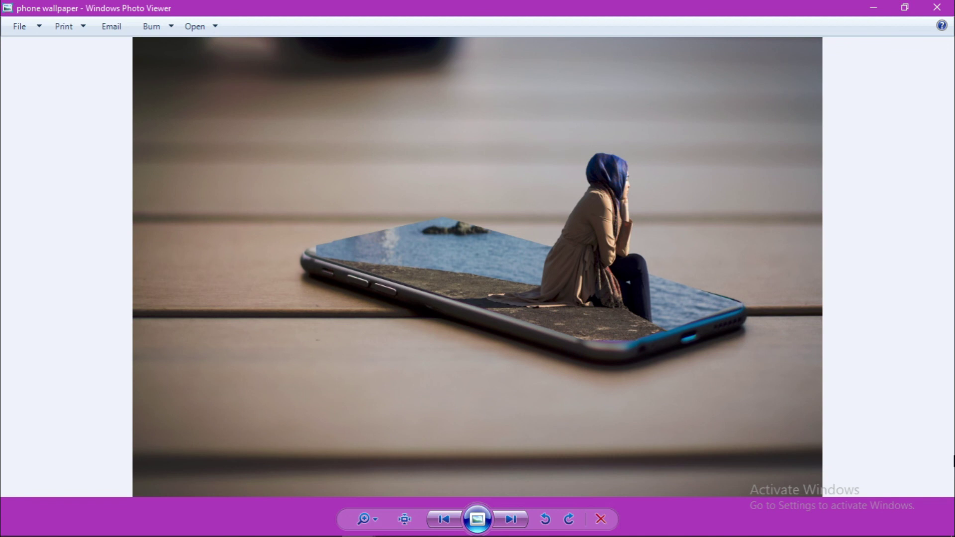
pyautogui.click(873, 8)
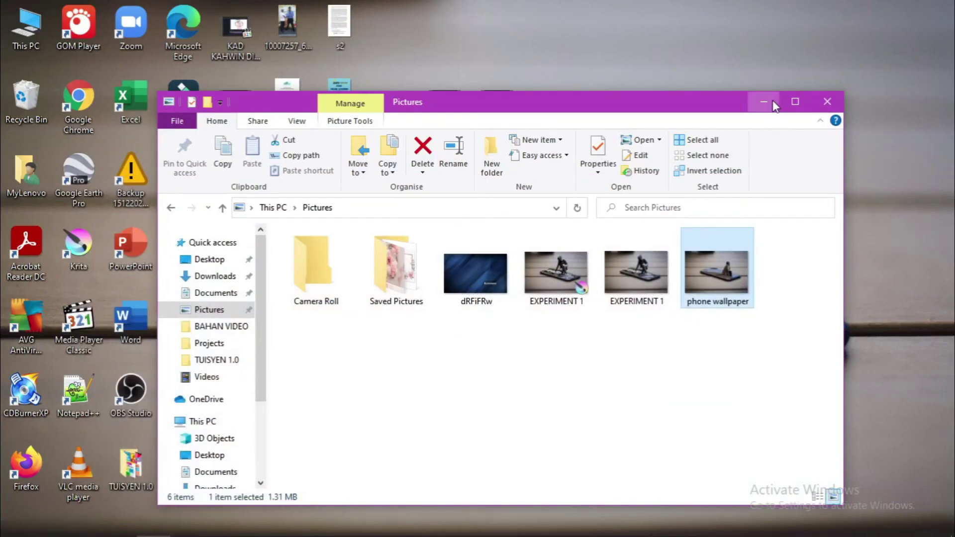
pyautogui.click(771, 102)
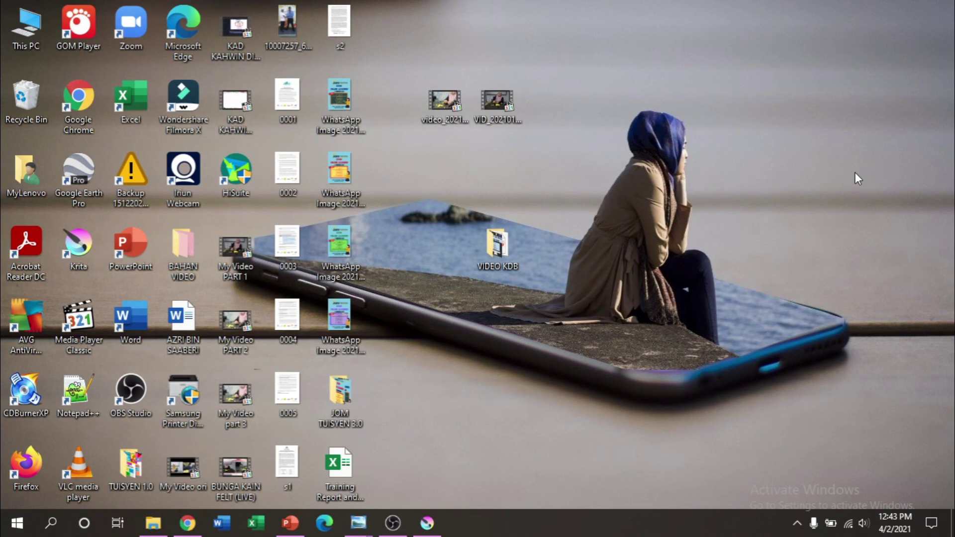